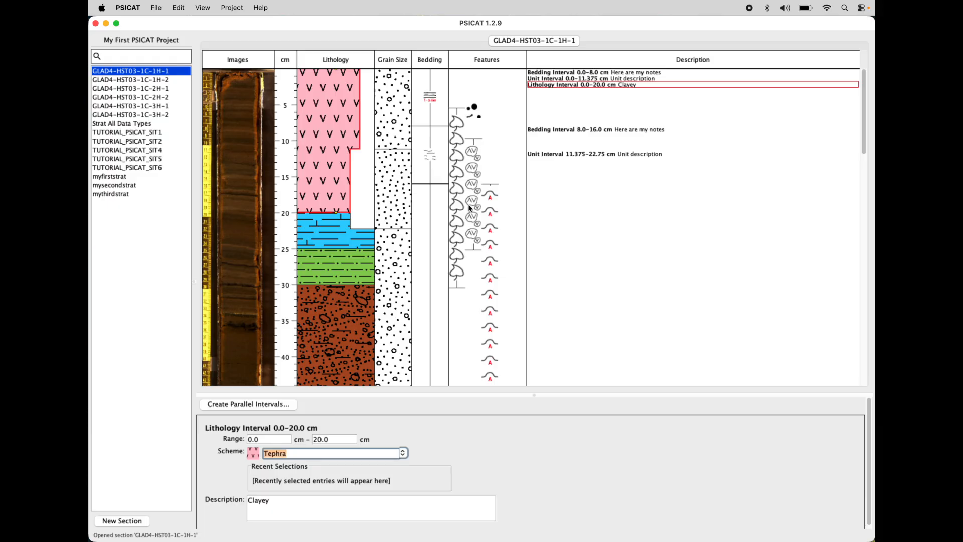
- Browse the scheme options for the Pumaceous feature at 9.75–25.25 cm without changing it, and select the Tephra lithology interval
click(374, 450)
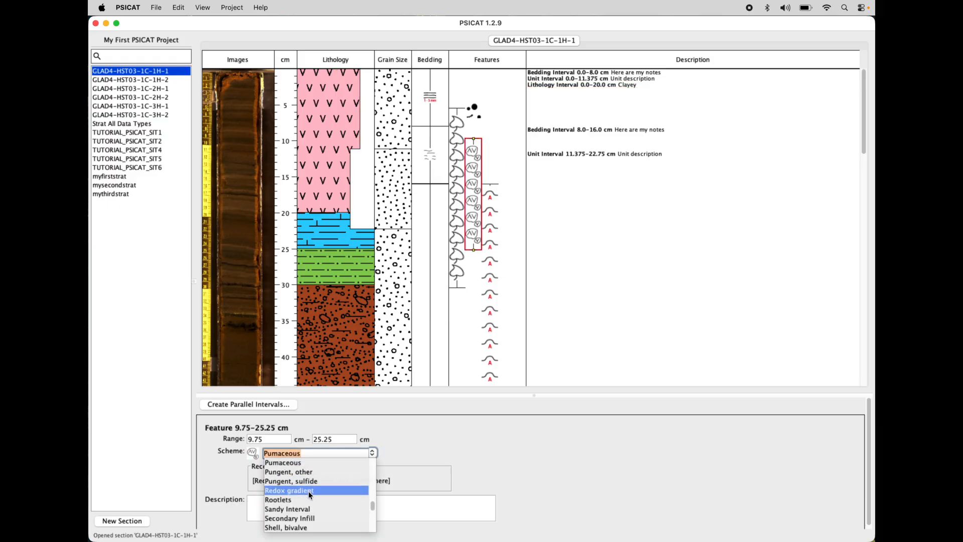
scroll(309, 495, up, 5)
scroll(309, 495, down, 5)
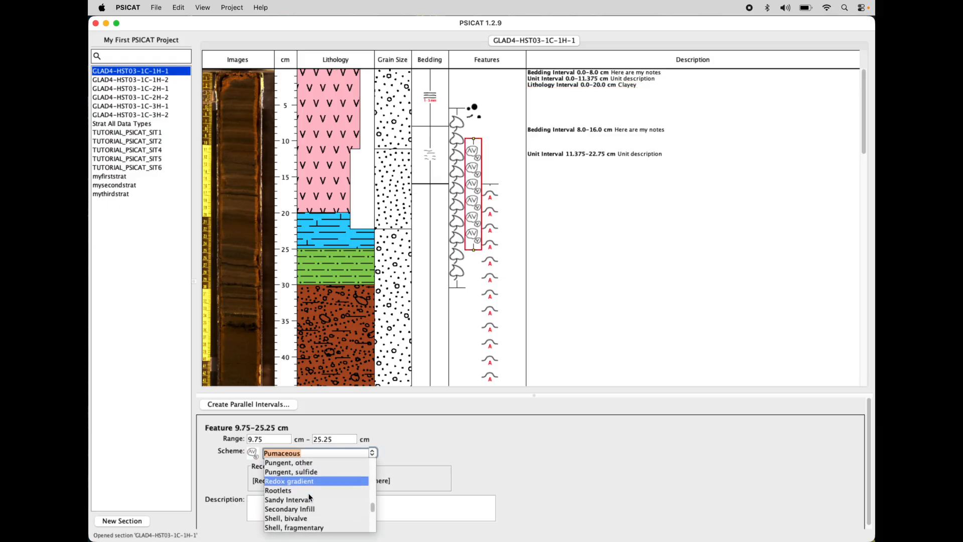
scroll(308, 493, down, 2)
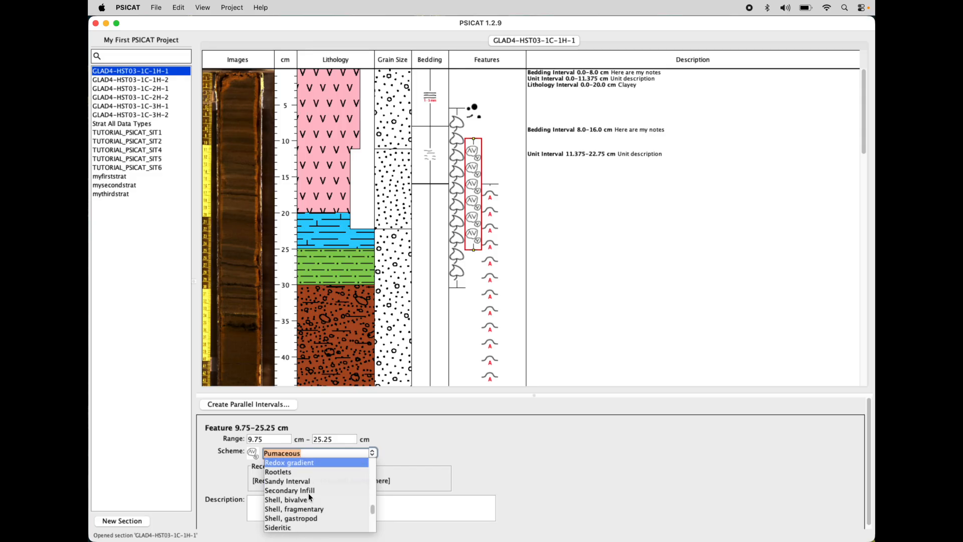
click(449, 432)
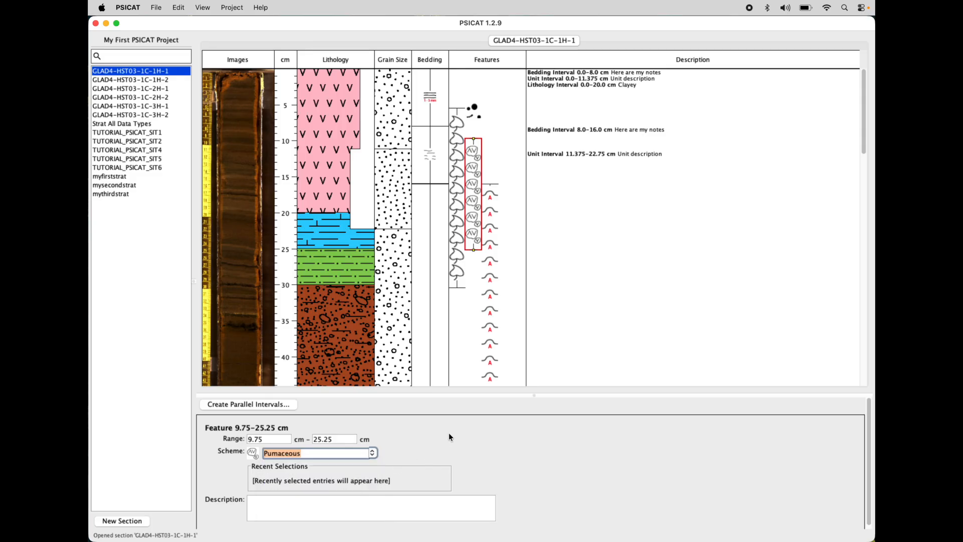
click(318, 159)
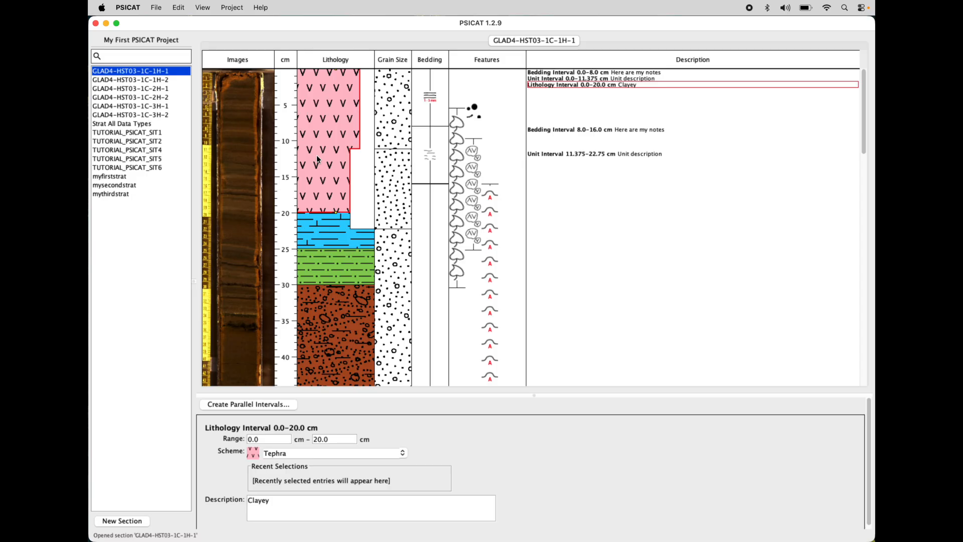
- Review the project's lithology, features, grain size, textures and bedding schemes in Edit Project Schemes, and close it without changes
click(235, 8)
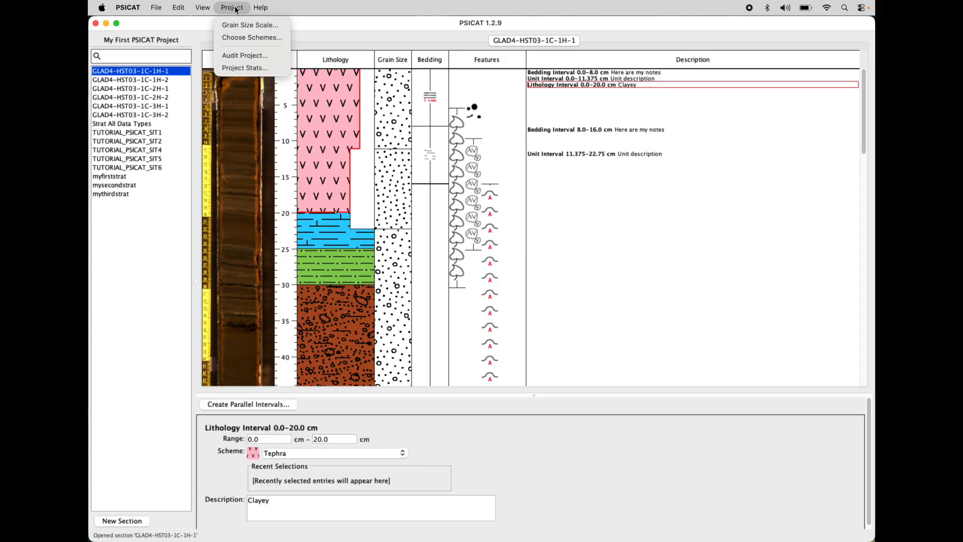
click(238, 38)
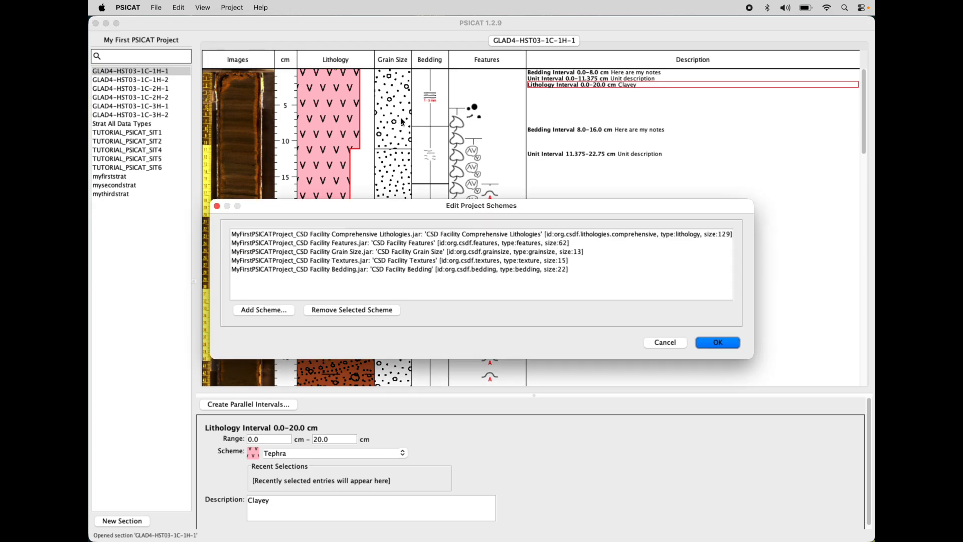
drag(443, 188, 444, 113)
click(376, 139)
click(374, 148)
click(374, 157)
click(372, 166)
click(374, 175)
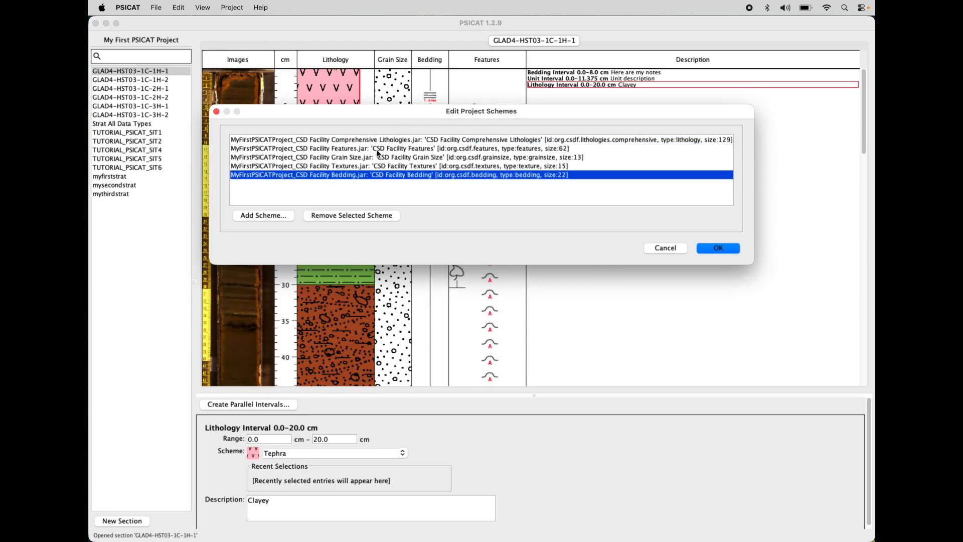
click(381, 141)
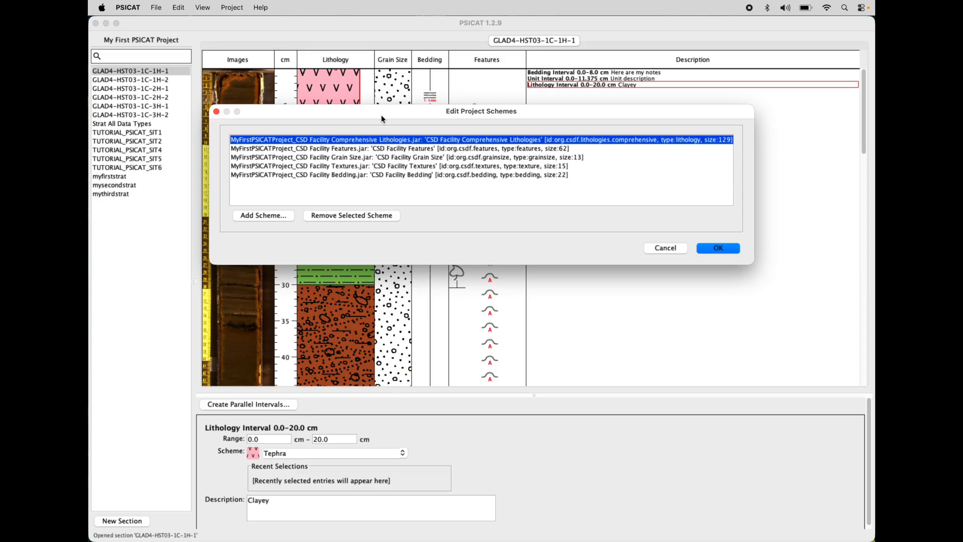
drag(381, 114, 391, 125)
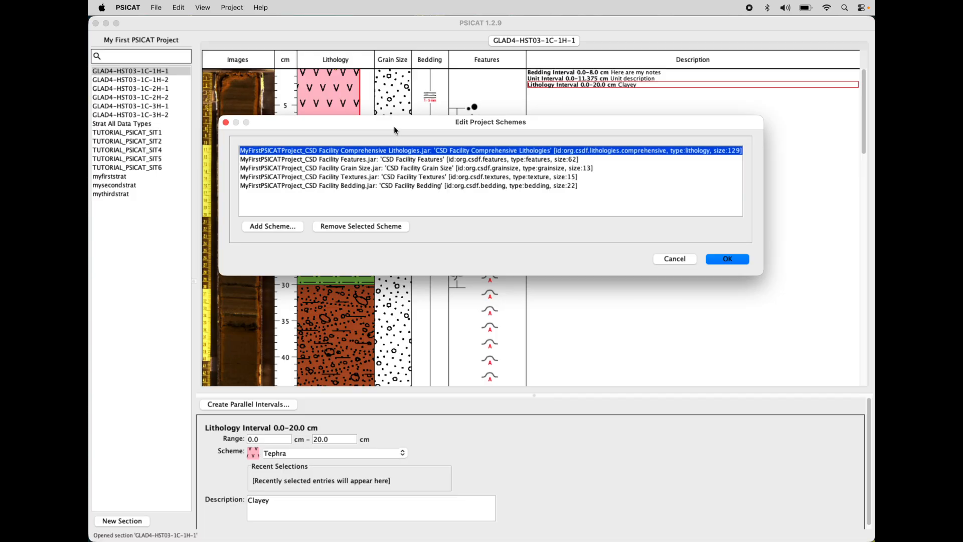
drag(392, 126, 407, 128)
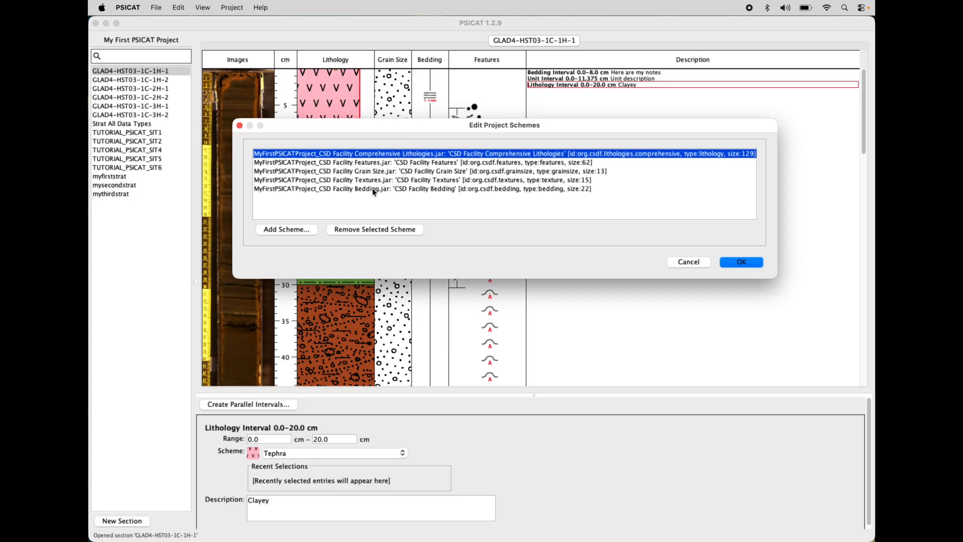
click(680, 262)
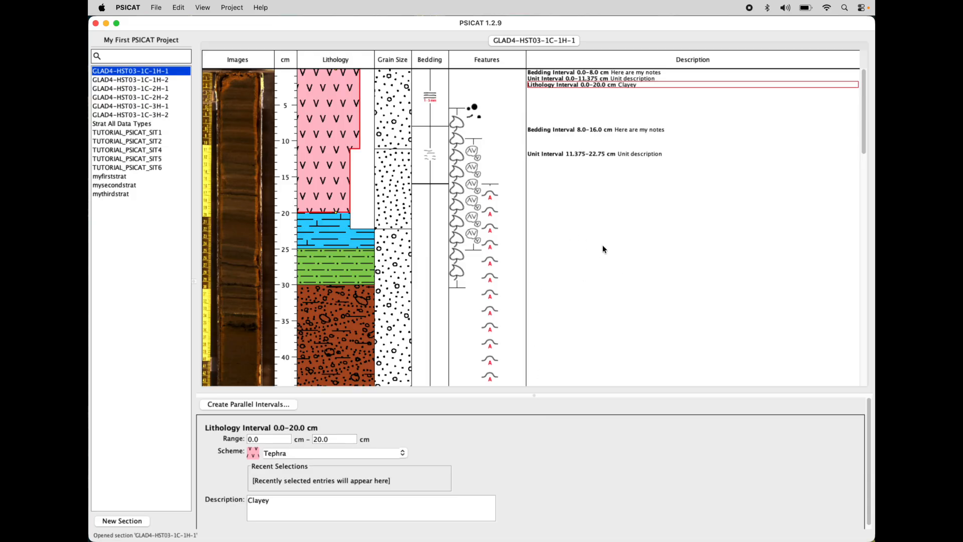
- Switch to Finder and look through the data, diagrams and images folders and the project.properties file in TUTORIAL_PSICAT
key(super+Tab)
click(393, 281)
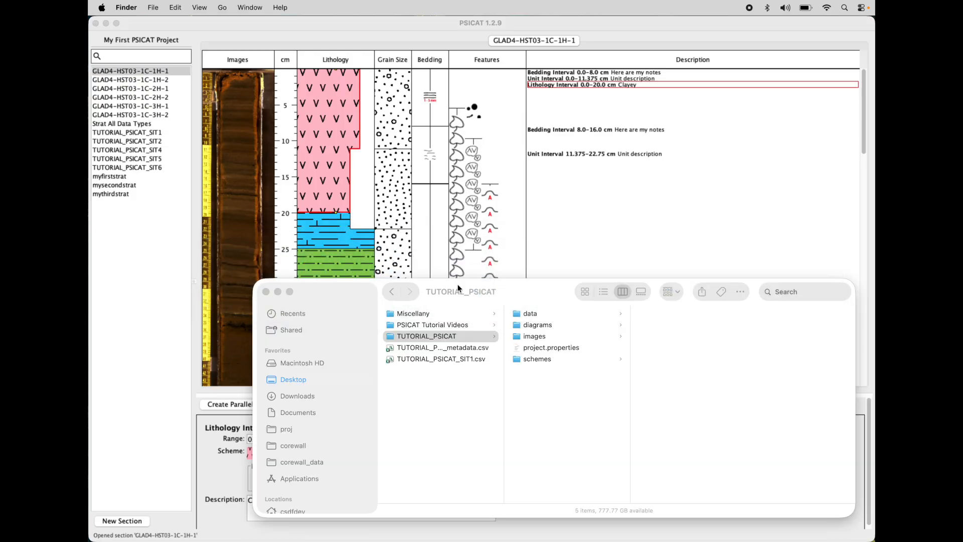
drag(532, 289, 522, 283)
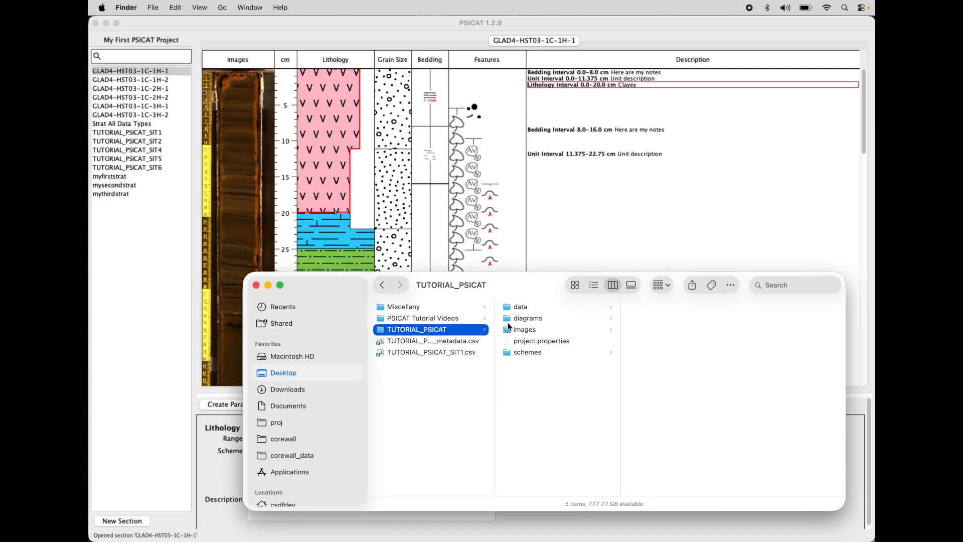
click(526, 311)
click(517, 322)
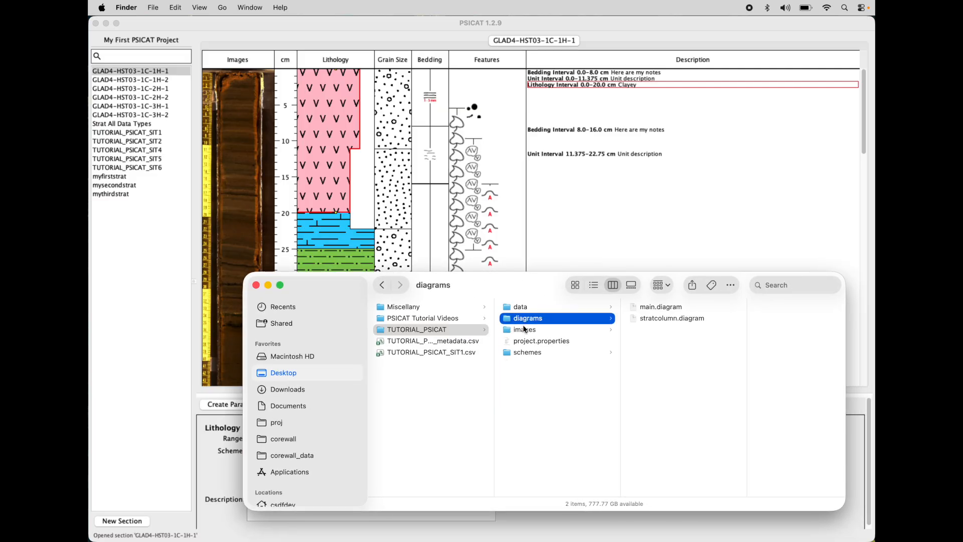
click(526, 329)
click(529, 341)
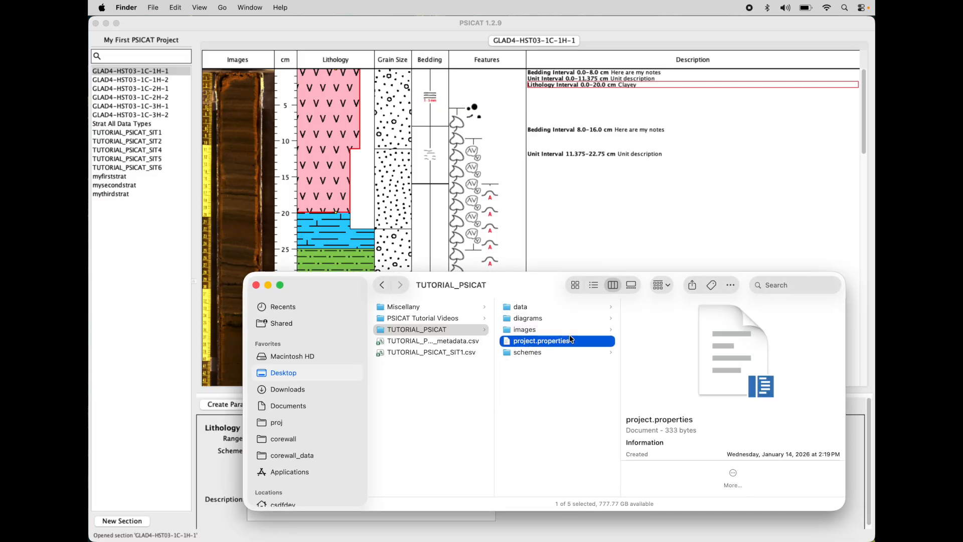
- Open the project's schemes folder, widen the column to read the JAR file names, and select the Bedding scheme file
click(530, 353)
drag(548, 287, 490, 290)
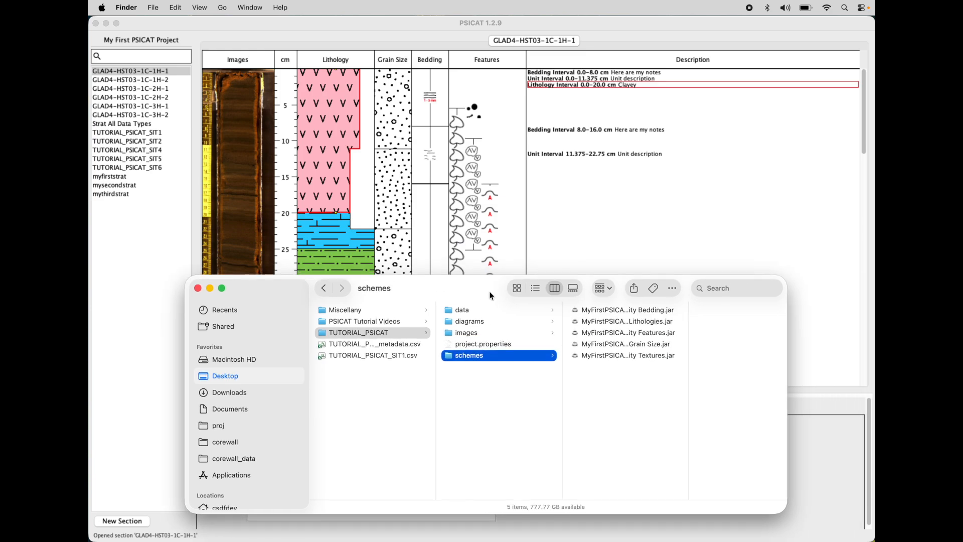
drag(689, 462, 775, 459)
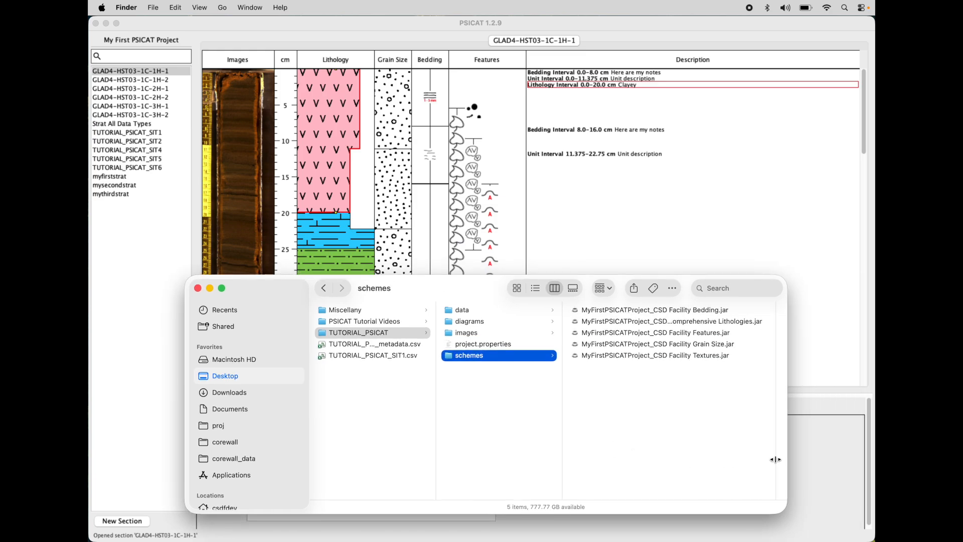
click(672, 310)
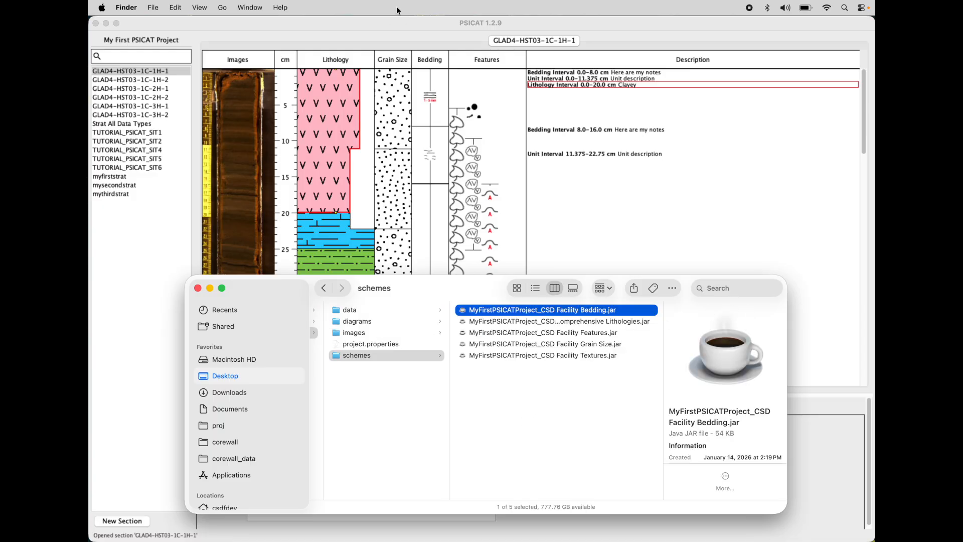
- Compare PSICAT's Edit Project Schemes list with the JAR files in the Finder schemes folder, and close the dialog without changes
click(393, 23)
click(231, 7)
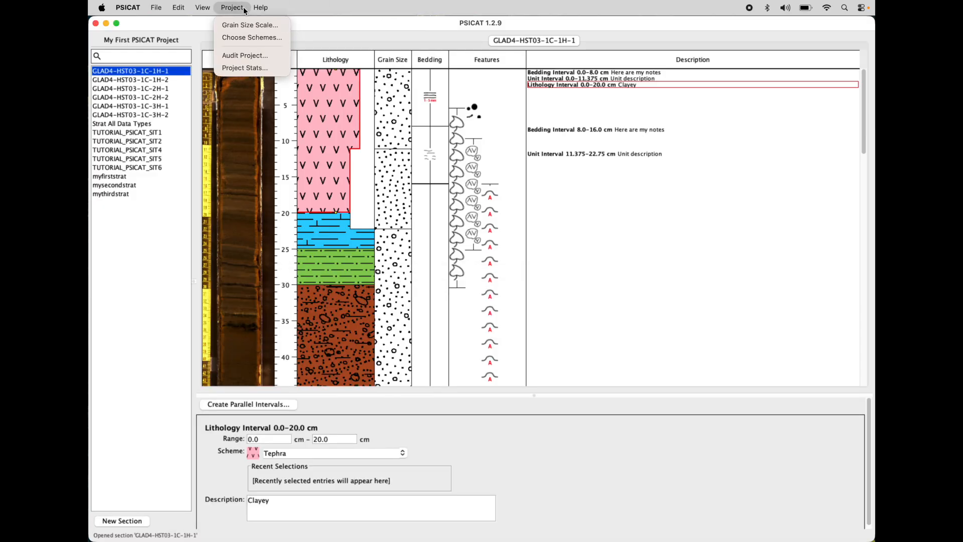
click(252, 37)
key(super+Tab)
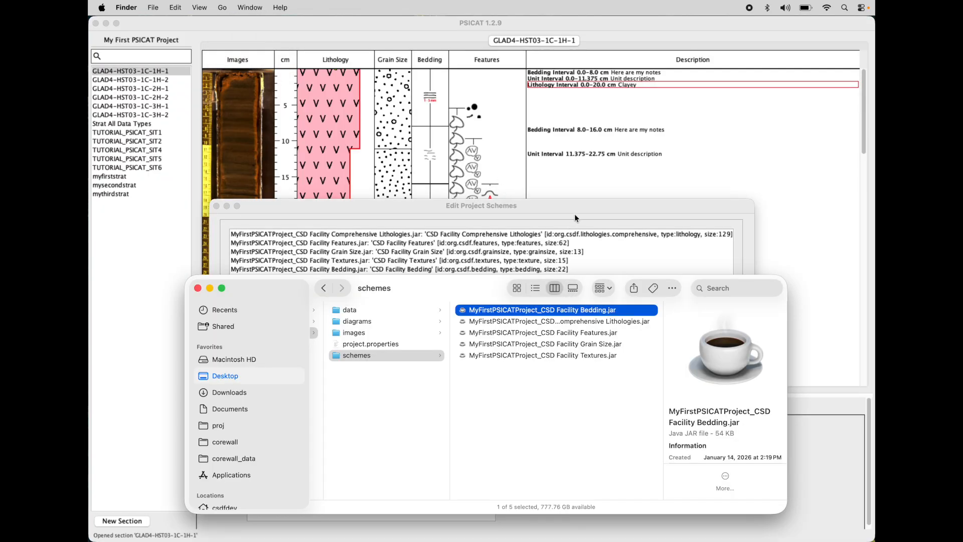
drag(481, 293, 460, 322)
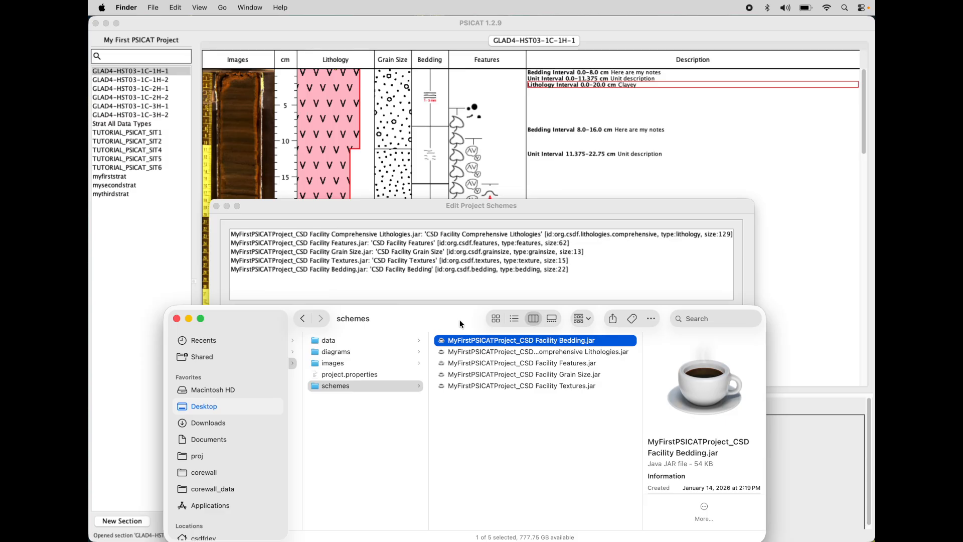
click(433, 207)
click(659, 341)
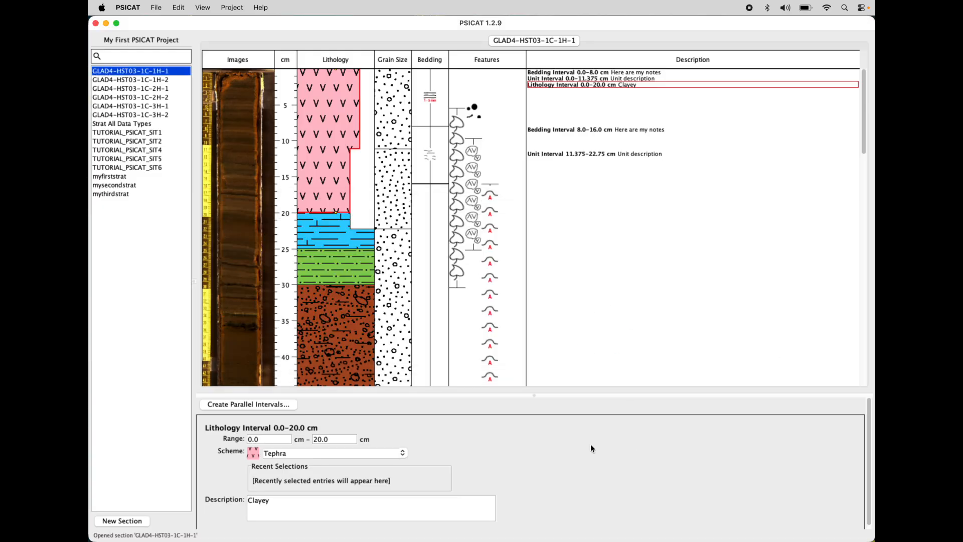
- Open the resources folder of the PSICAT-Mac-1.2.9 application folder in Finder and enlarge the window and column to show full file names
mouse_move(714, 539)
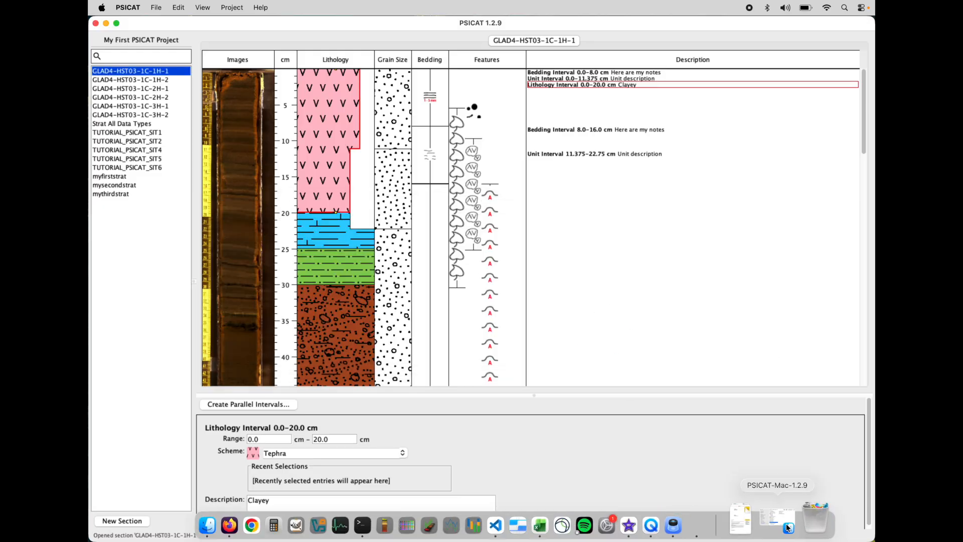
click(812, 524)
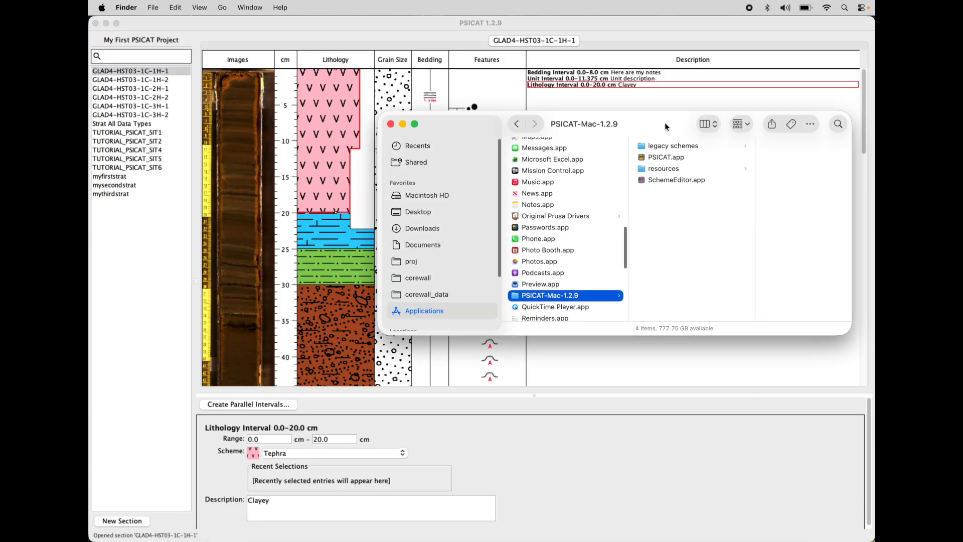
drag(665, 123, 586, 152)
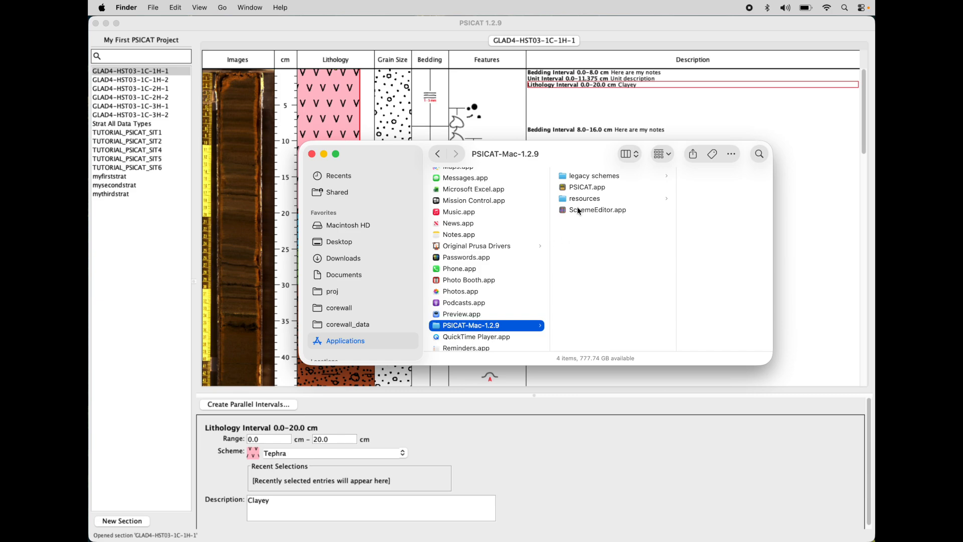
click(595, 188)
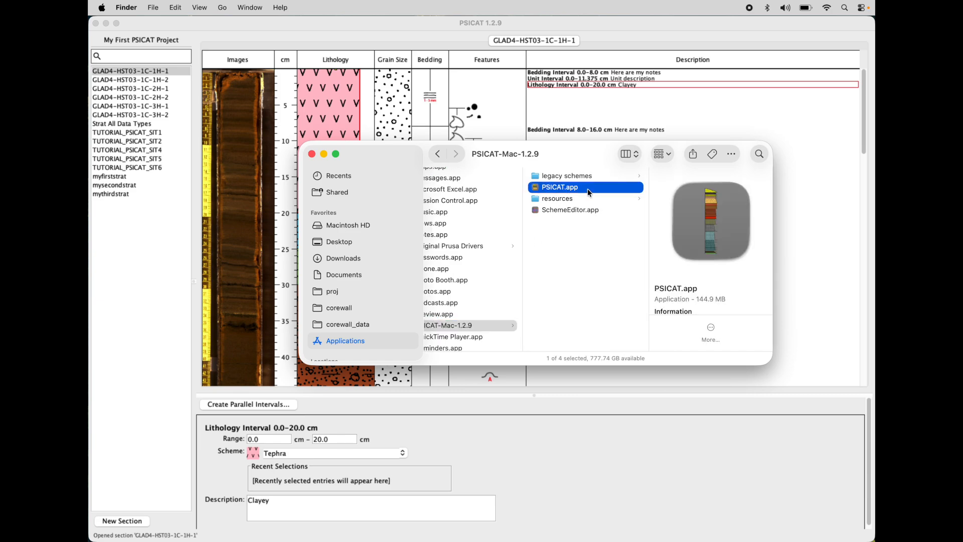
click(558, 199)
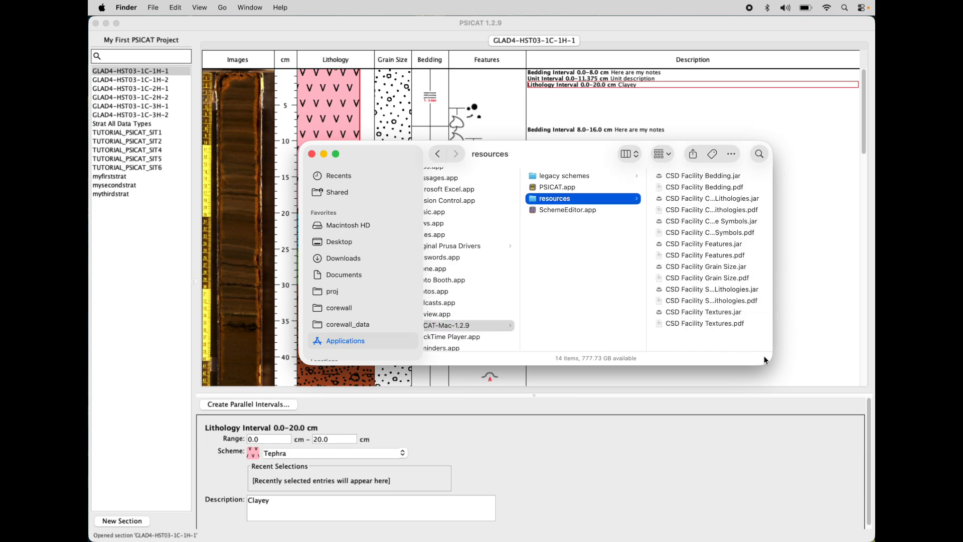
drag(765, 360, 872, 435)
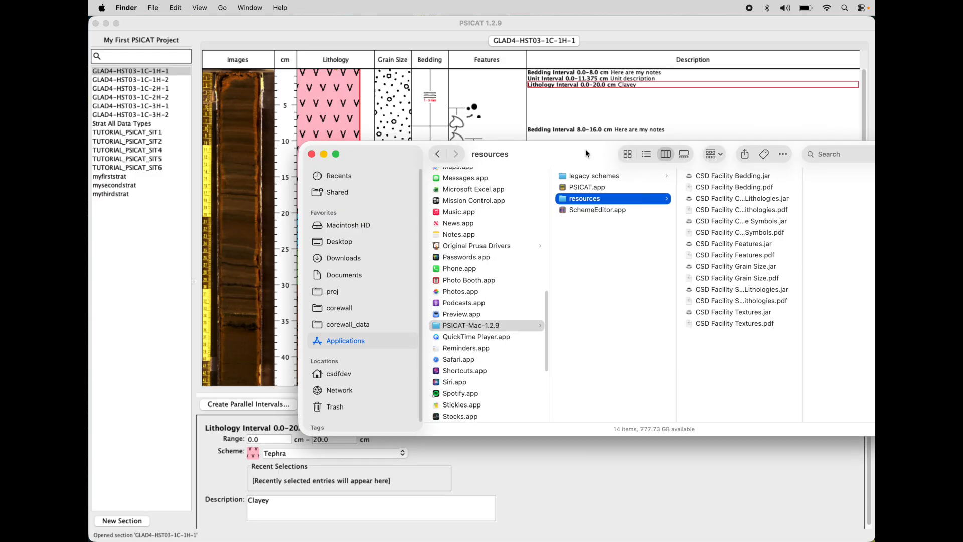
drag(585, 149, 499, 154)
drag(715, 371, 789, 371)
drag(486, 148, 469, 149)
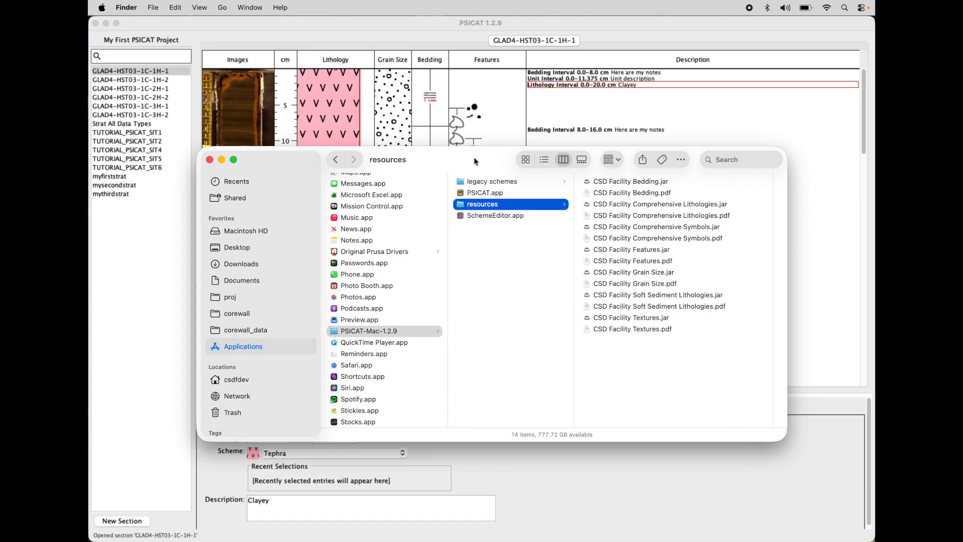
drag(786, 437, 835, 447)
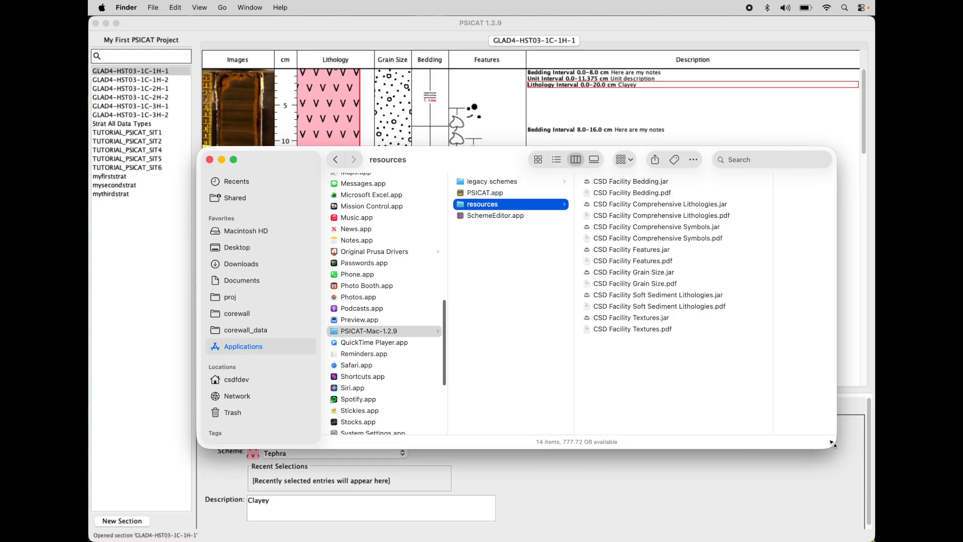
- Look over the scheme JAR files in the resources folder and open CSD Facility Bedding.pdf in Preview
click(656, 184)
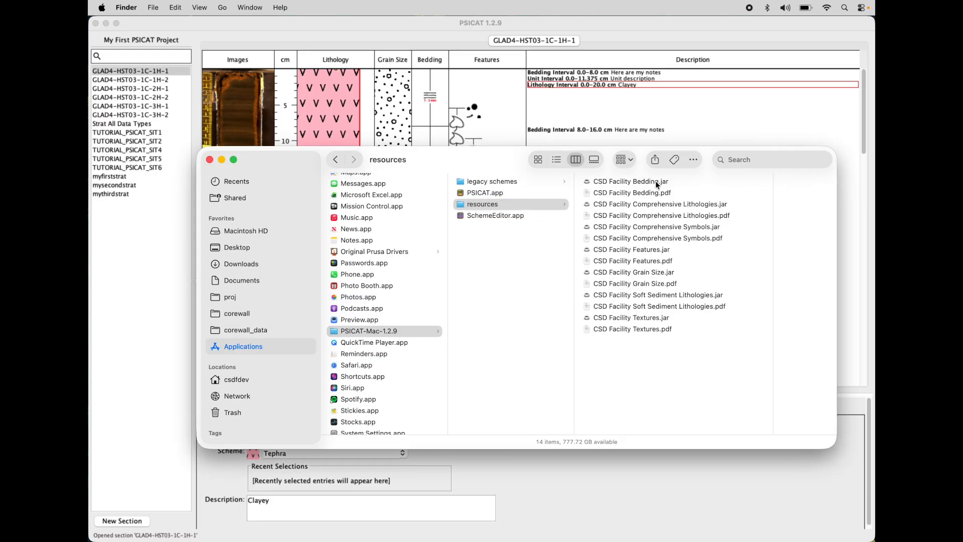
click(629, 204)
click(613, 229)
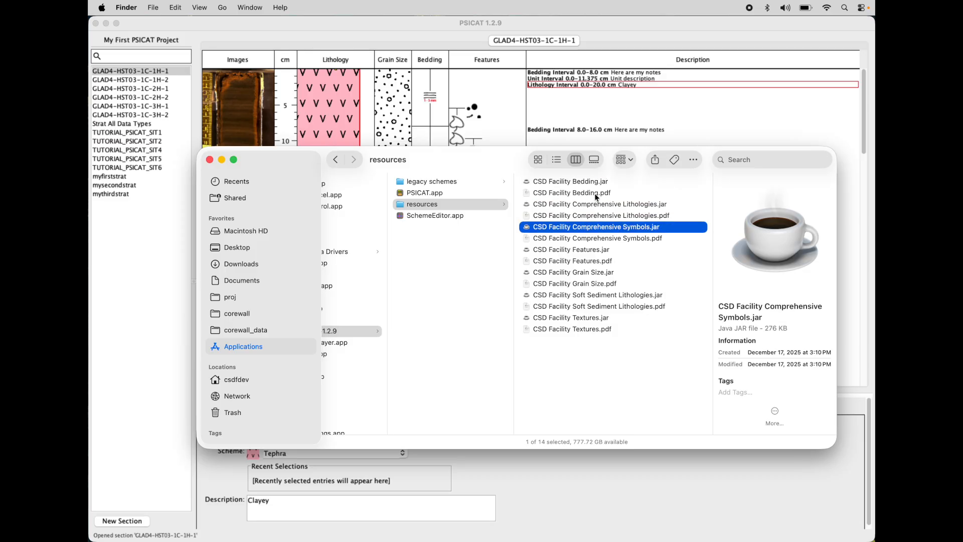
click(593, 189)
double_click(580, 195)
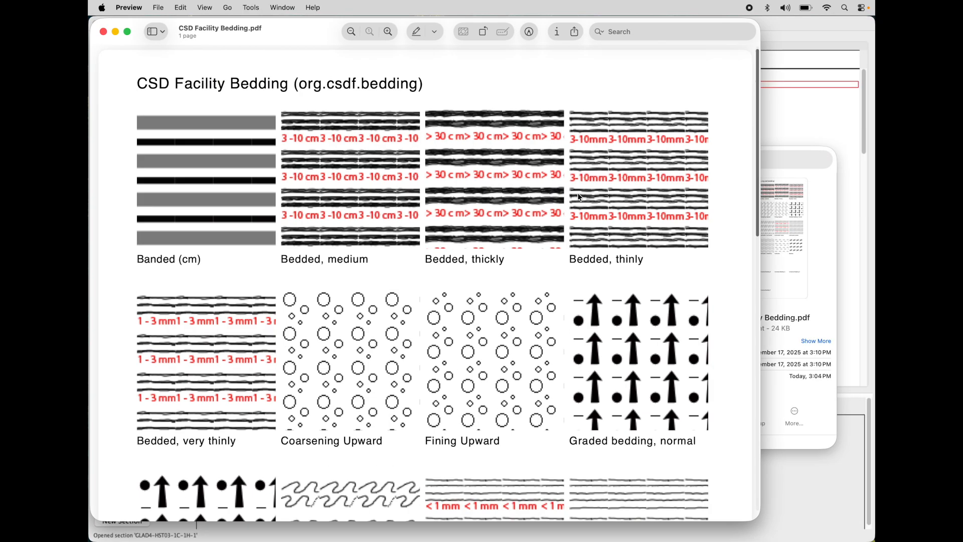
drag(303, 38, 377, 36)
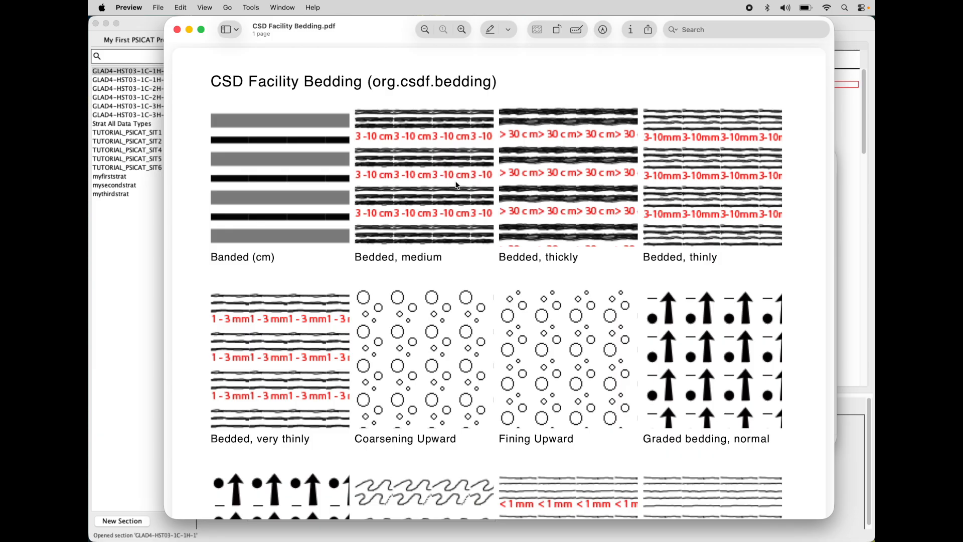
- Look over the bedding patterns in CSD Facility Bedding.pdf and close the document
scroll(469, 159, down, 1)
scroll(468, 158, down, 10)
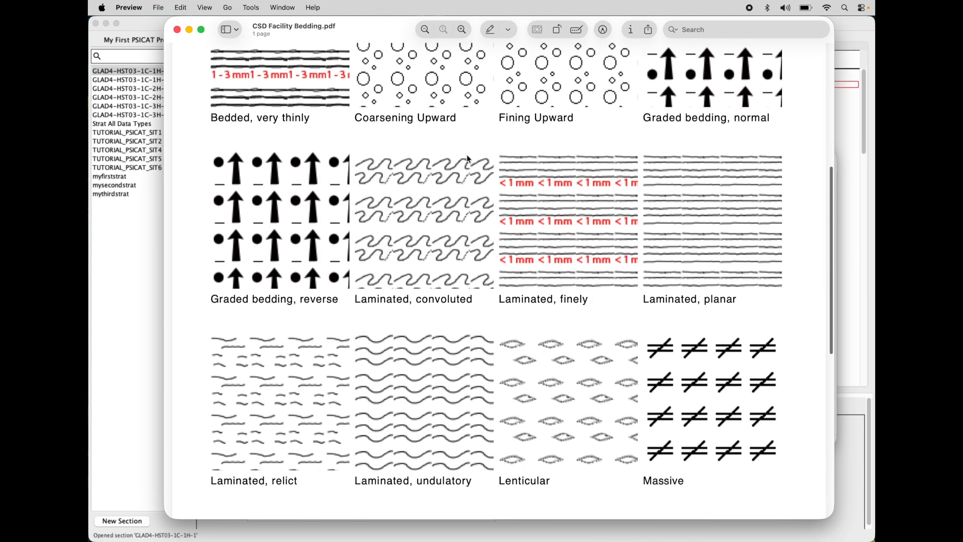
scroll(467, 158, up, 10)
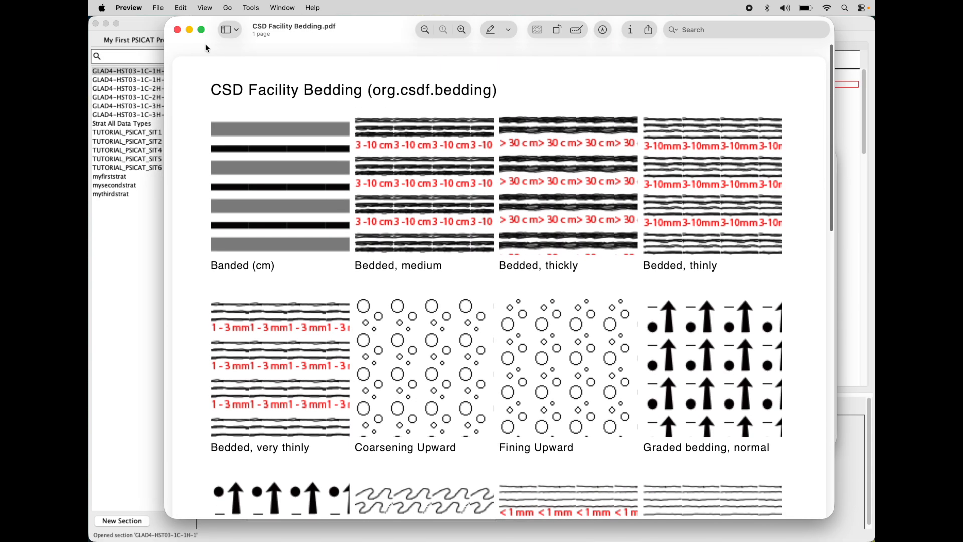
click(177, 30)
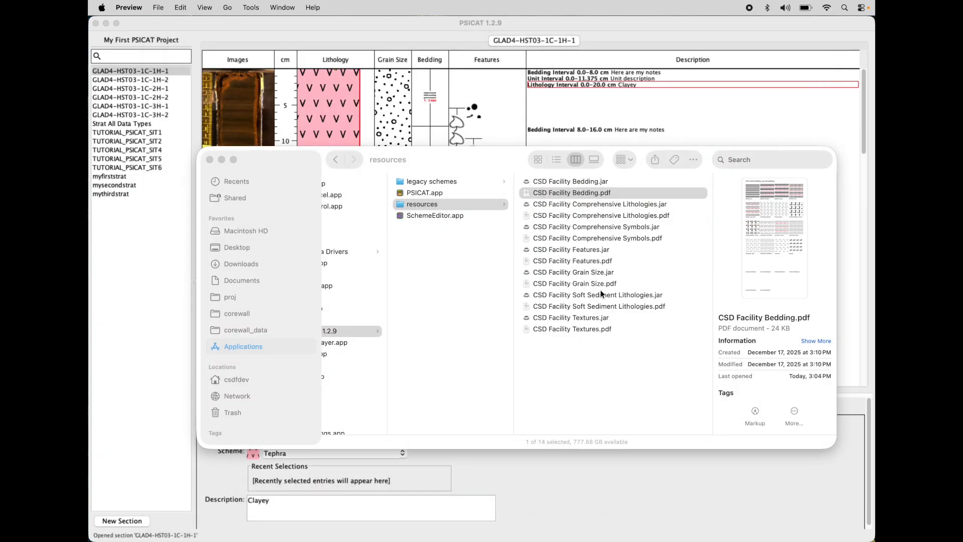
- Open CSD Facility Soft Sediment Lithologies.pdf from the resources folder in Preview
click(602, 296)
double_click(602, 307)
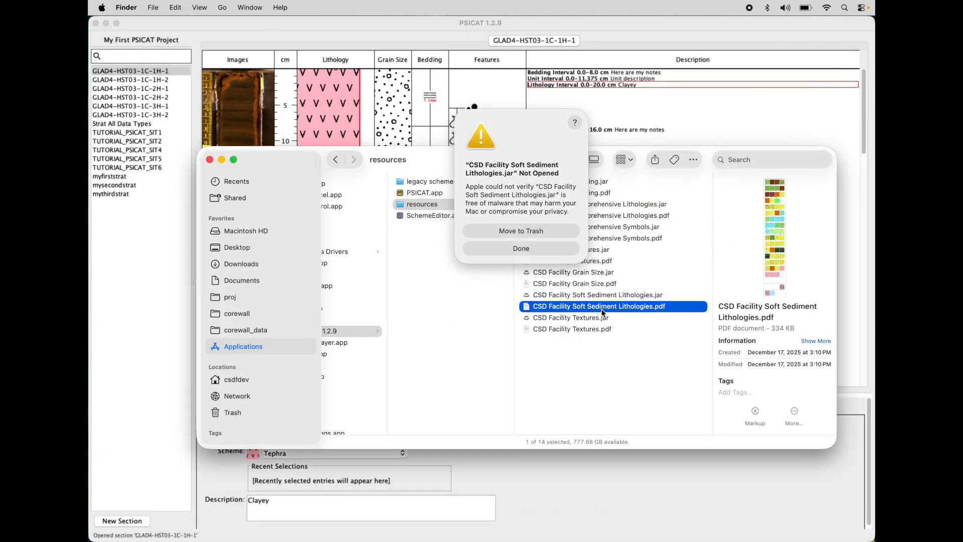
click(537, 245)
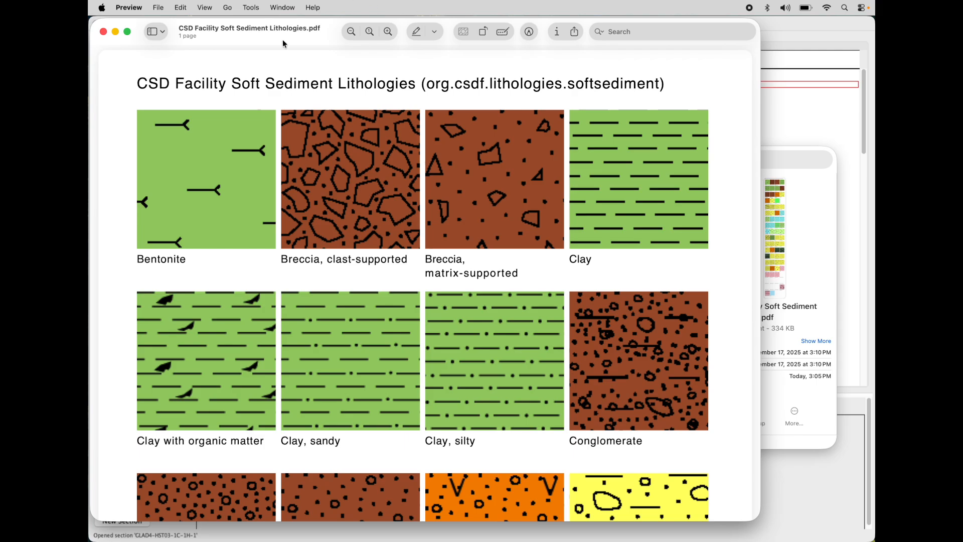
- Look through the soft sediment lithology patterns down to the end of the PDF and close the document
drag(294, 28, 397, 27)
scroll(489, 184, down, 15)
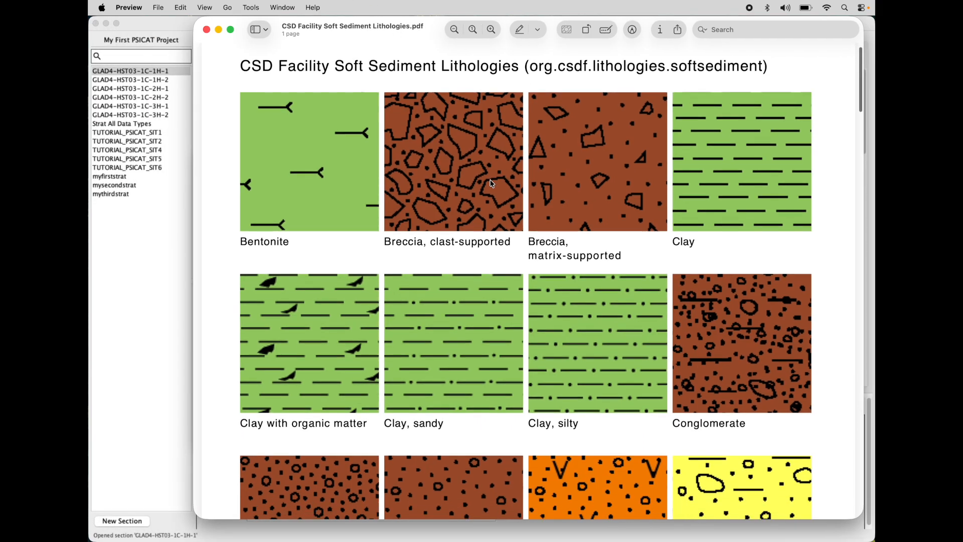
scroll(491, 184, down, 20)
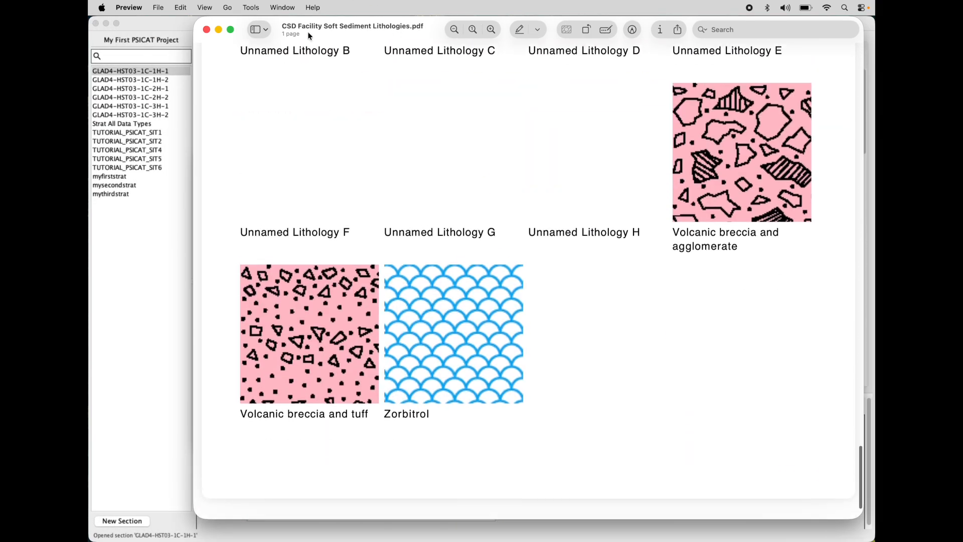
click(206, 29)
- Examine the contents of the PSICAT application folder and the default scheme JAR and PDF files in its resources folder
drag(484, 158, 516, 218)
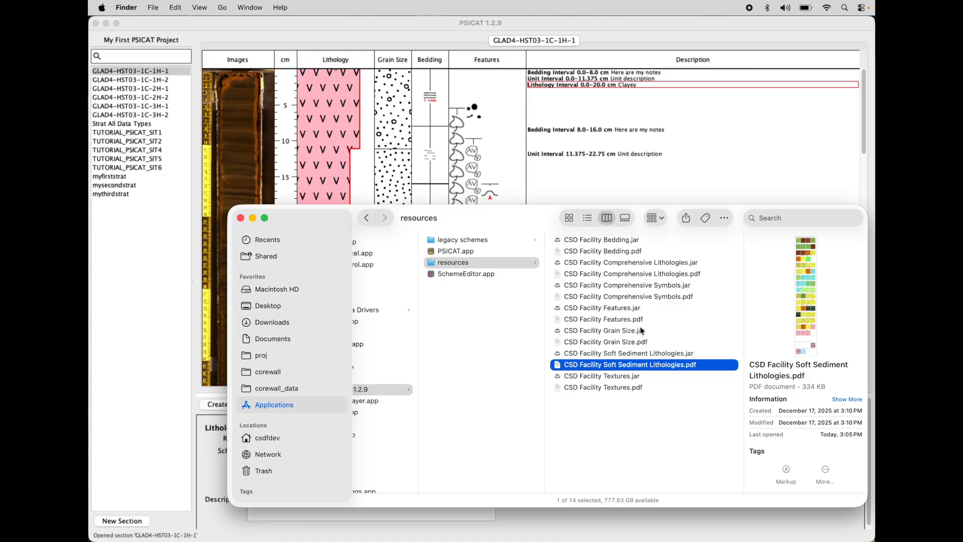
click(464, 240)
click(462, 254)
click(481, 262)
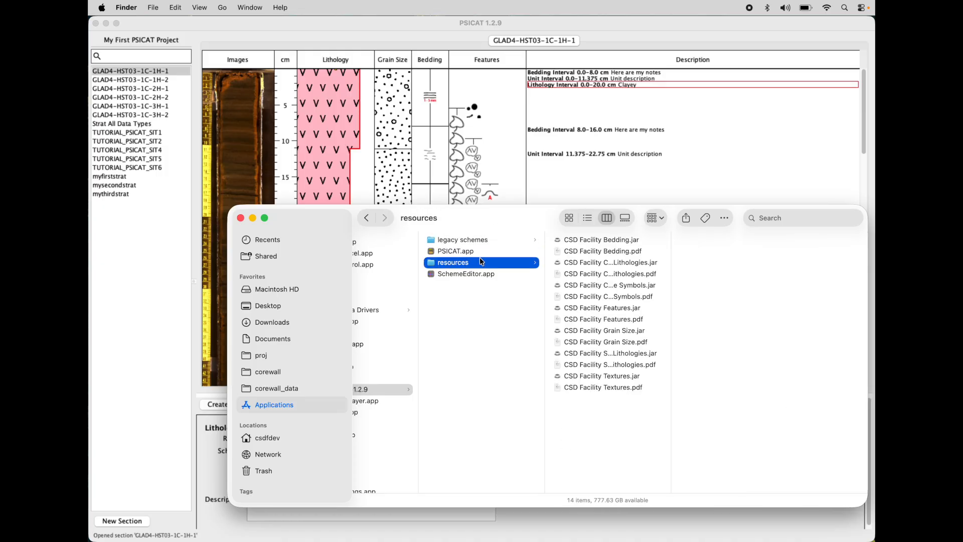
click(612, 240)
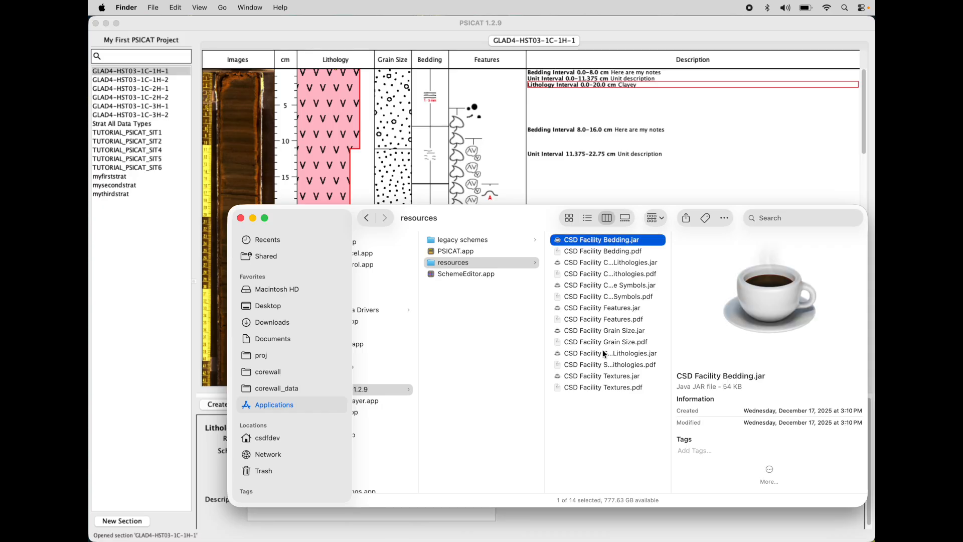
shift+click(602, 384)
click(606, 424)
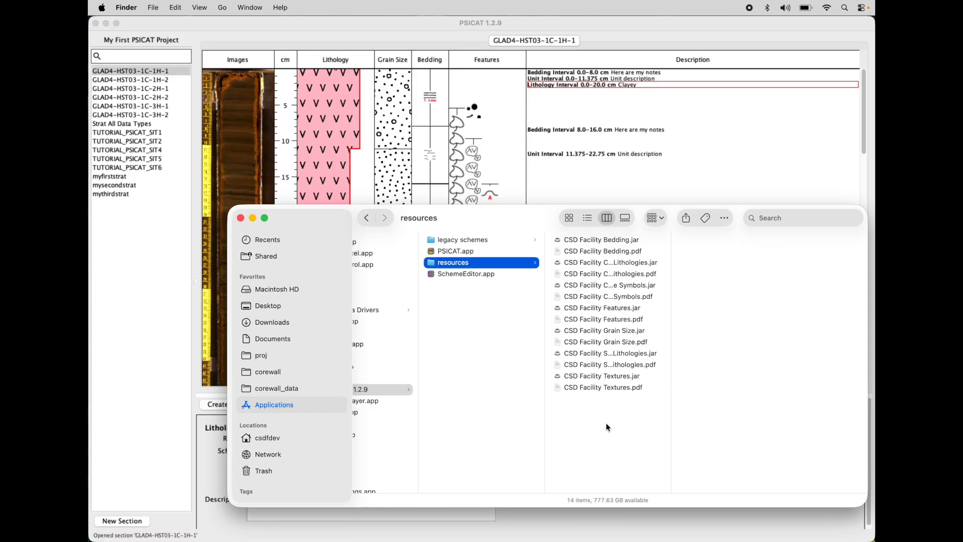
- Bring the Finder window with the TUTORIAL_PSICAT project forward and select the Bedding scheme file in its schemes folder
drag(502, 219, 513, 218)
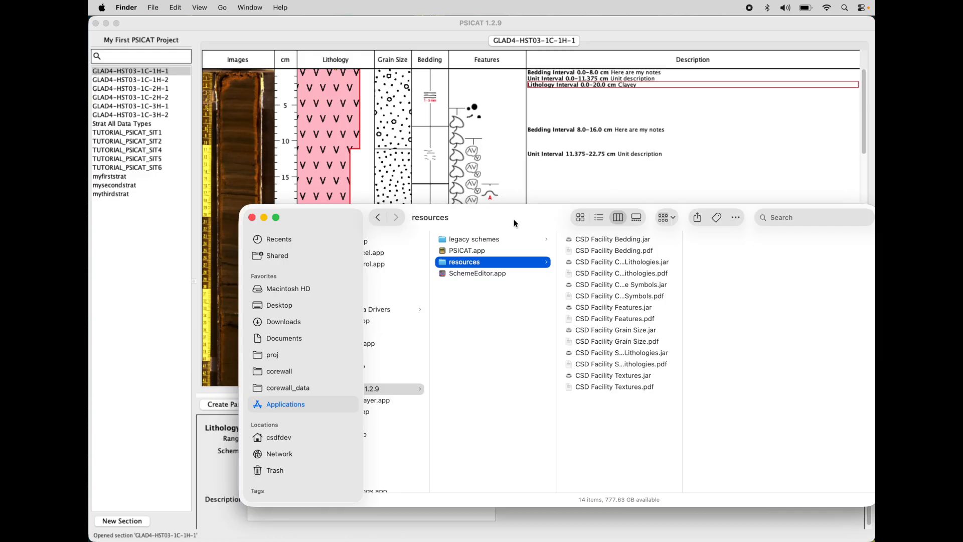
key(super+grave)
drag(422, 321, 505, 181)
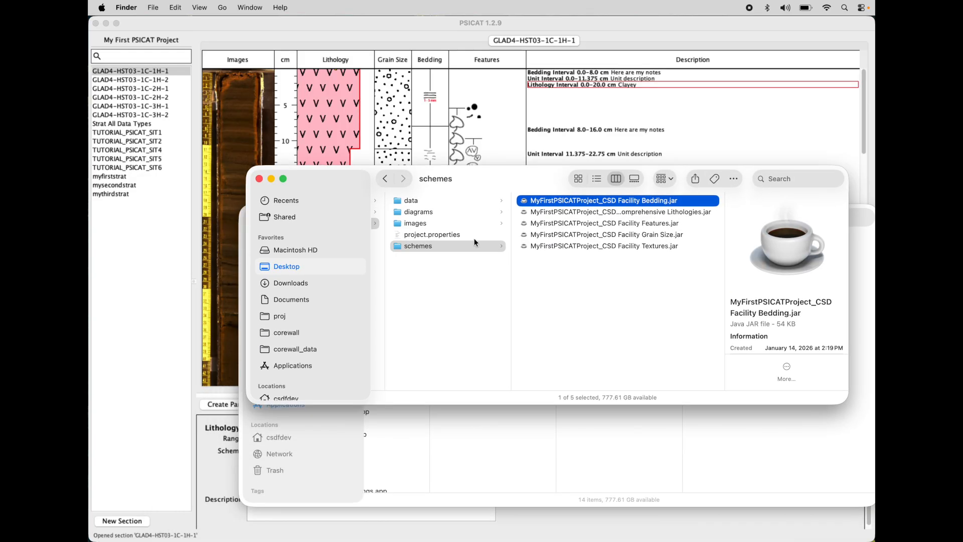
scroll(444, 283, left, 5)
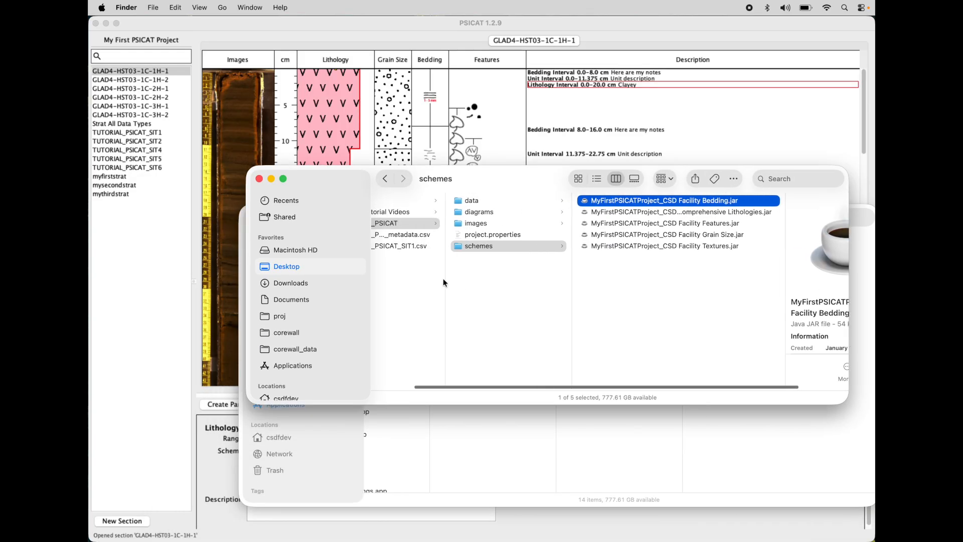
click(562, 223)
click(547, 246)
key(Right)
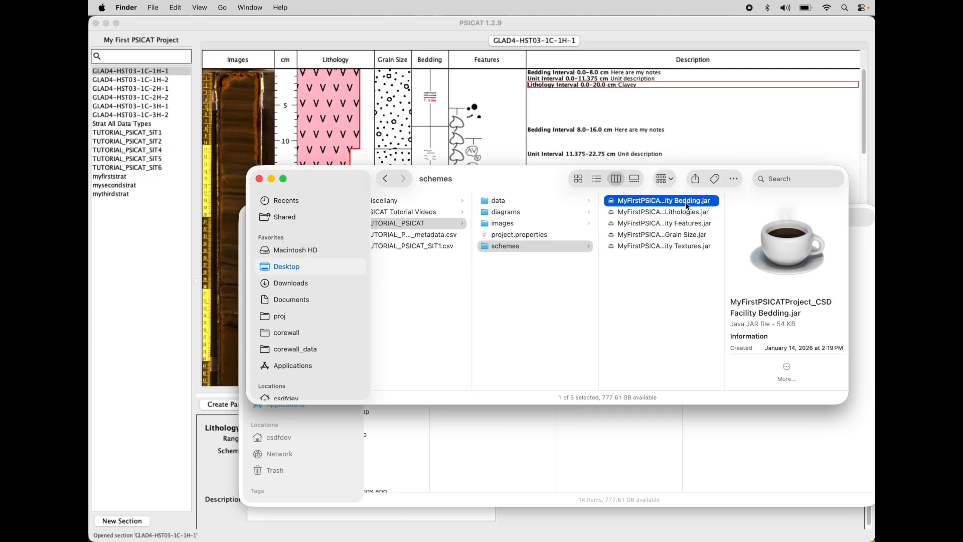
- Enlarge and reposition the project's schemes window to show the TUTORIAL_PSICAT folder, and return to the resources window behind it
drag(538, 178, 521, 224)
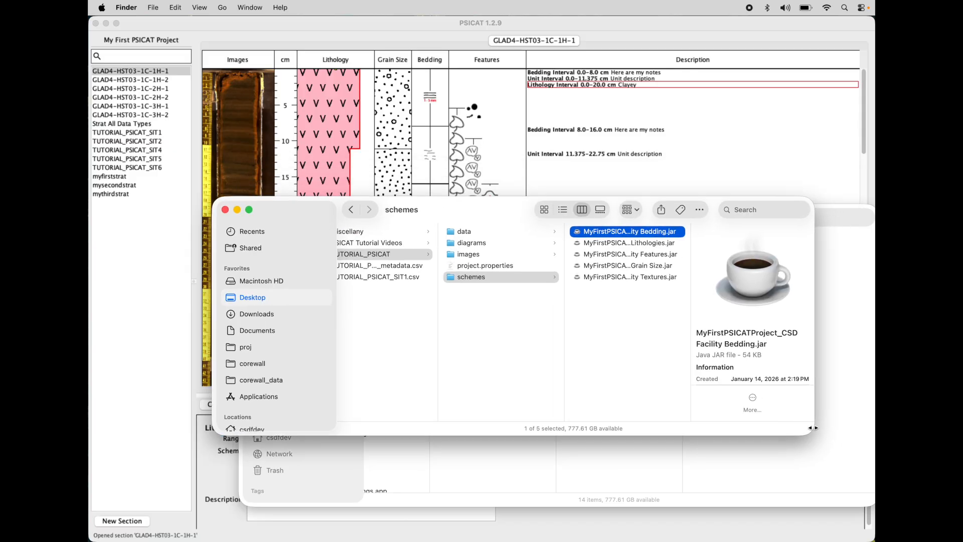
drag(831, 447, 873, 477)
drag(502, 234, 466, 202)
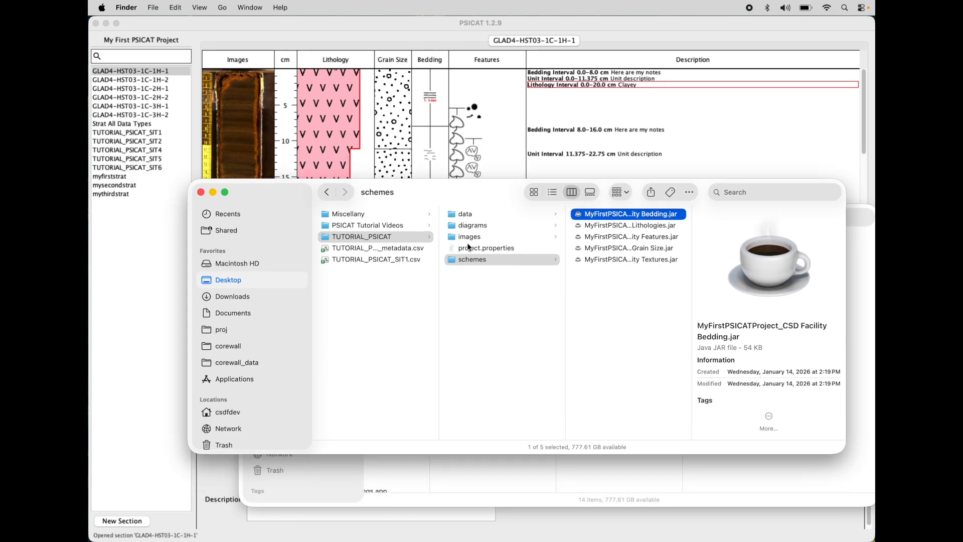
click(561, 488)
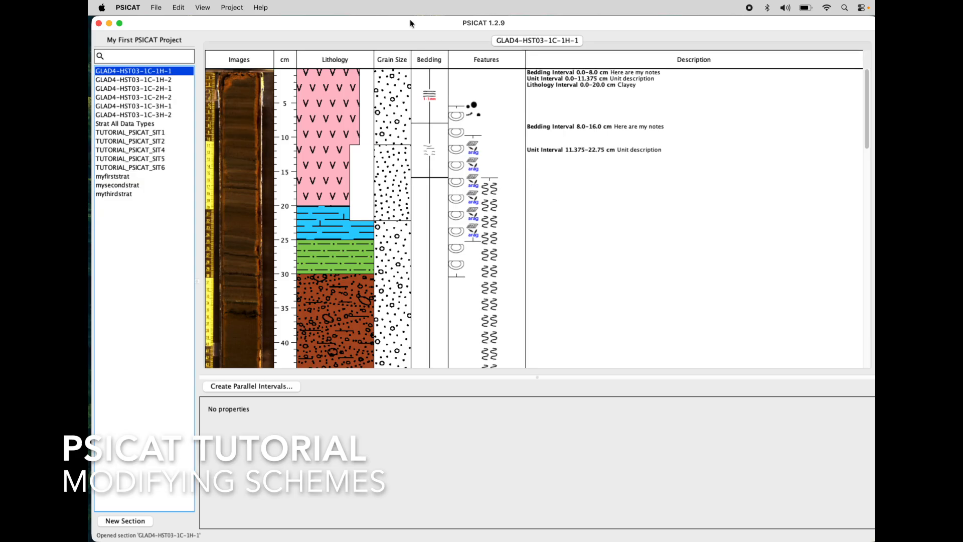
- Close My First PSICAT Project and quit PSICAT
click(159, 6)
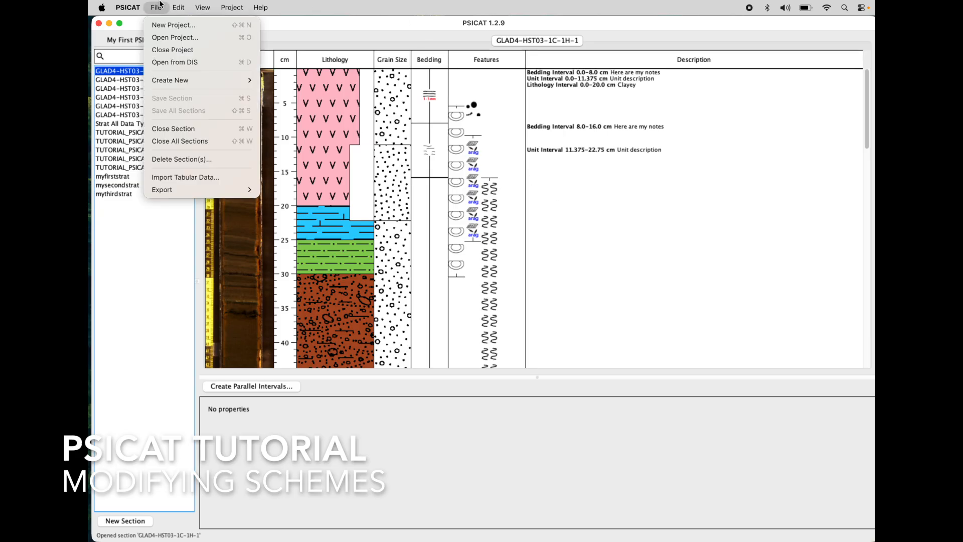
click(169, 50)
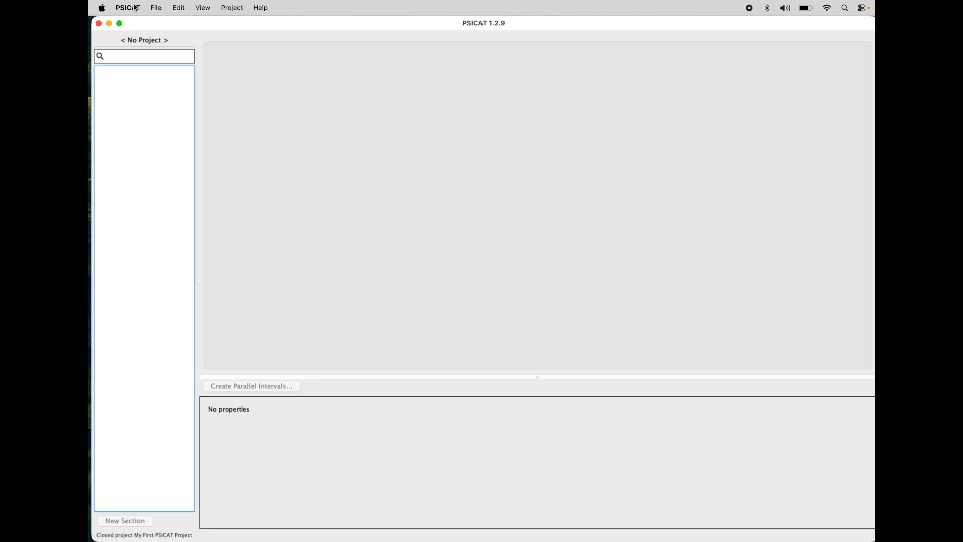
click(136, 7)
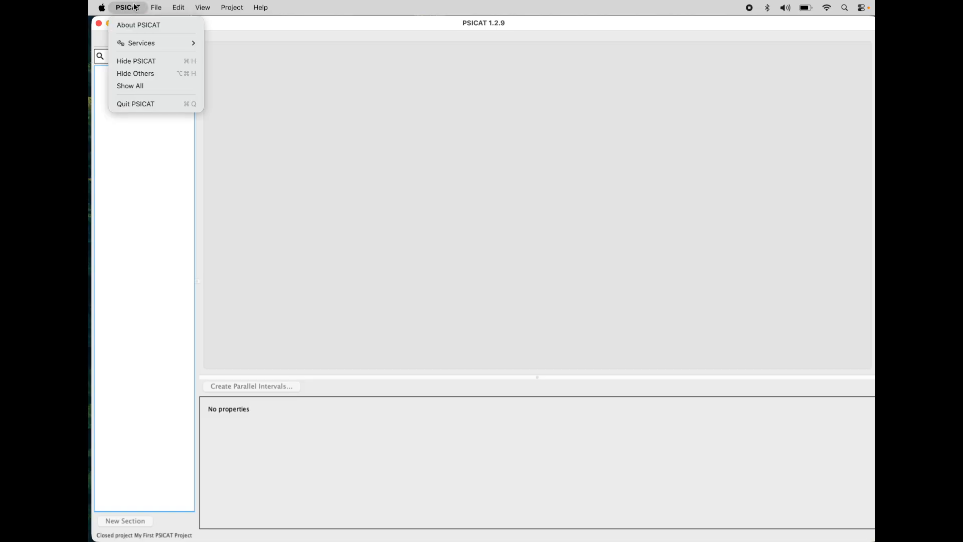
click(156, 108)
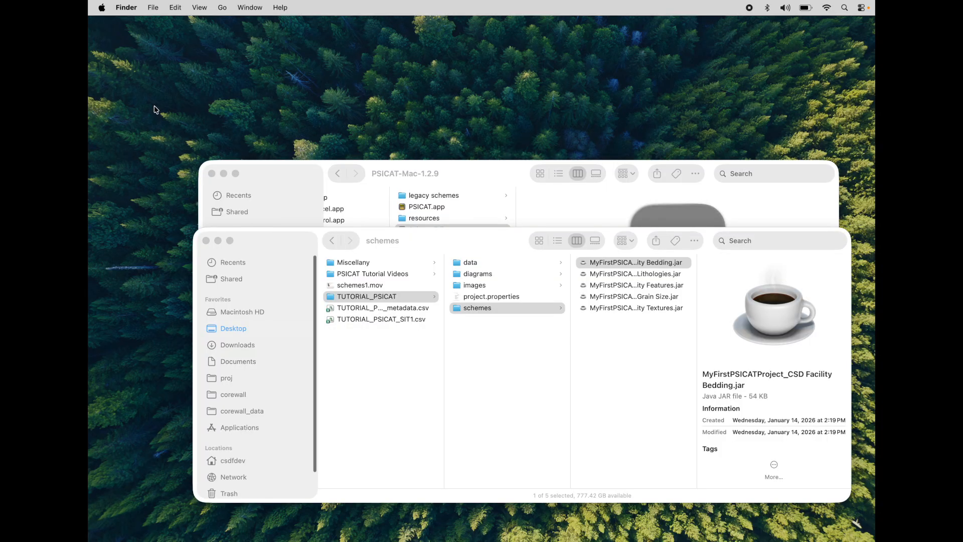
- Bring the PSICAT-Mac-1.2.9 folder forward in Finder and launch SchemeEditor.app from it
click(473, 241)
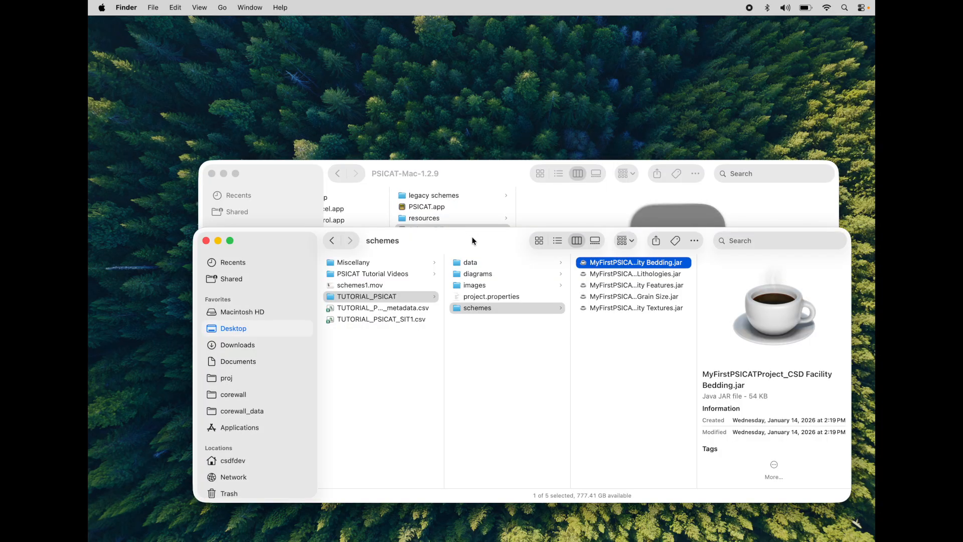
click(489, 166)
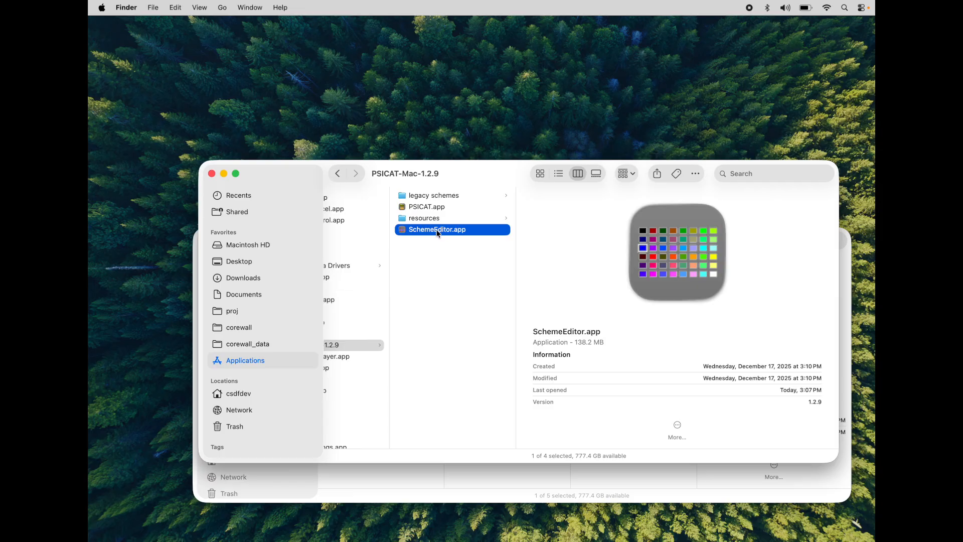
click(435, 208)
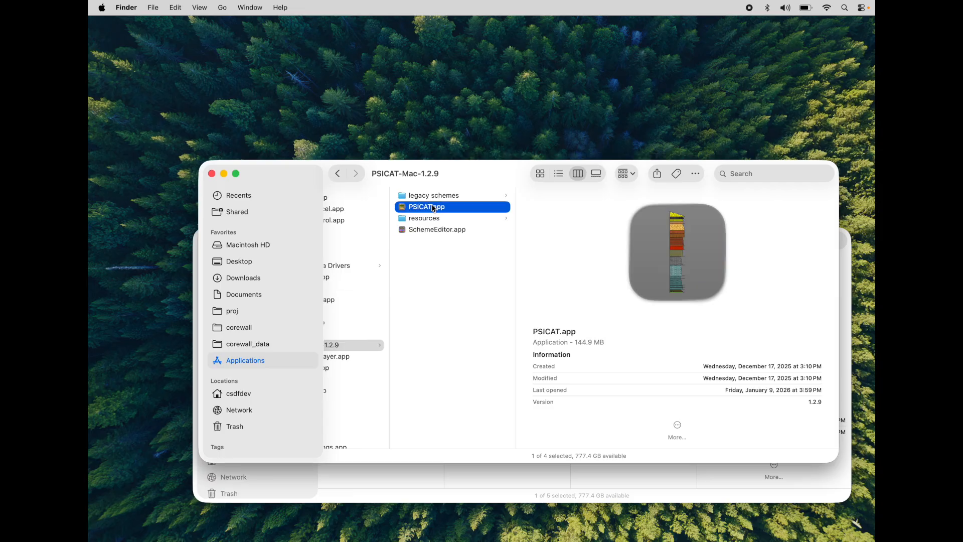
click(420, 230)
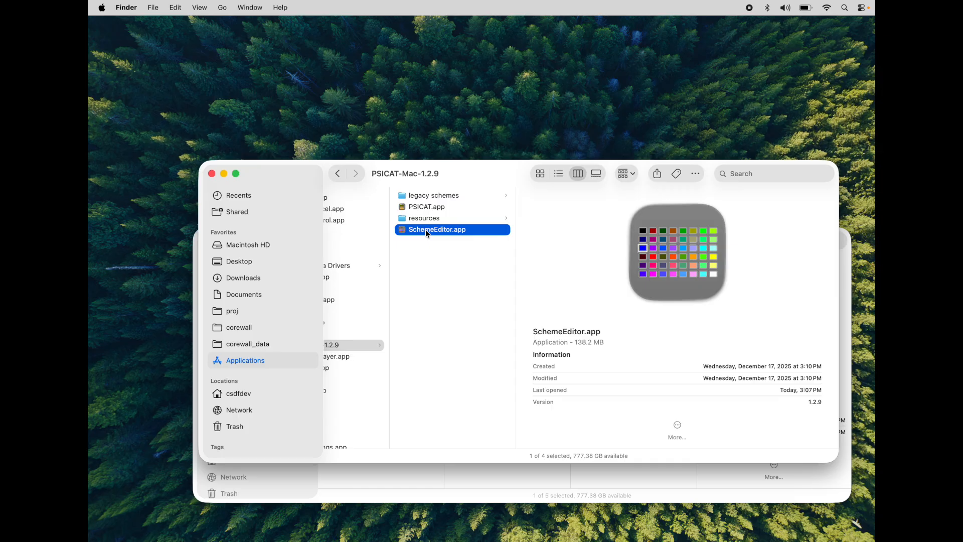
double_click(425, 231)
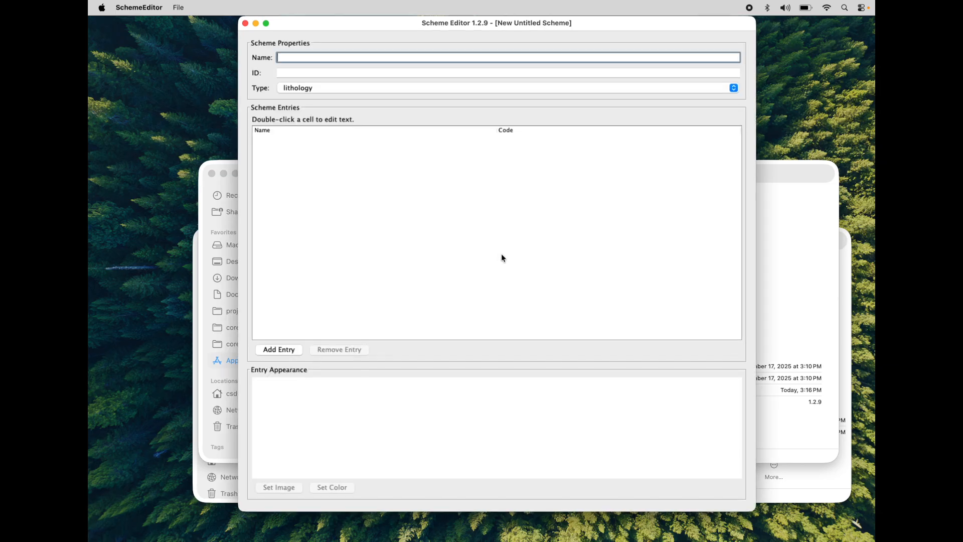
- Move the Scheme Editor window aside, start opening an existing scheme, and allow access to the Desktop folder
double_click(413, 23)
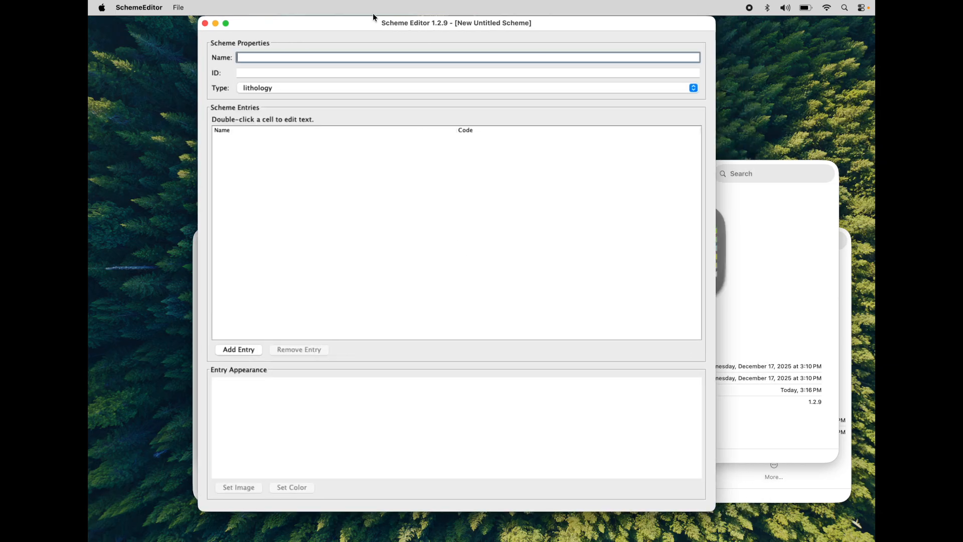
double_click(361, 24)
drag(266, 25, 264, 26)
click(183, 5)
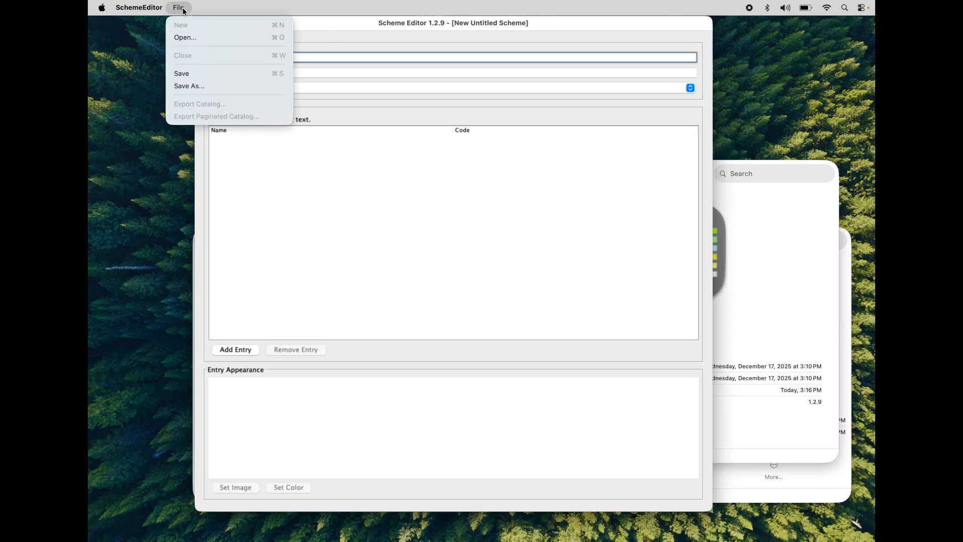
click(189, 37)
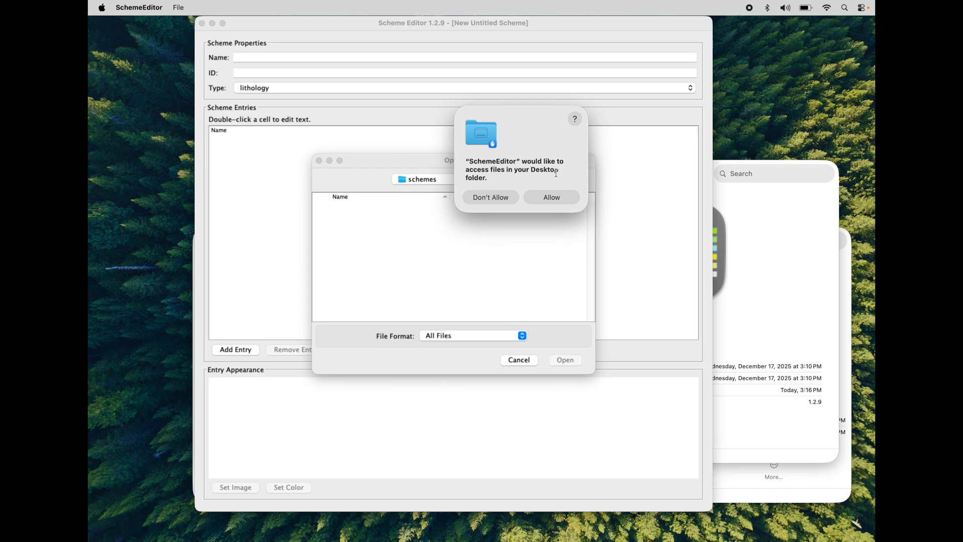
click(551, 199)
- Browse from the Desktop to the schemes folder inside TUTORIAL_PSICAT and widen the name column to show full file names
click(448, 183)
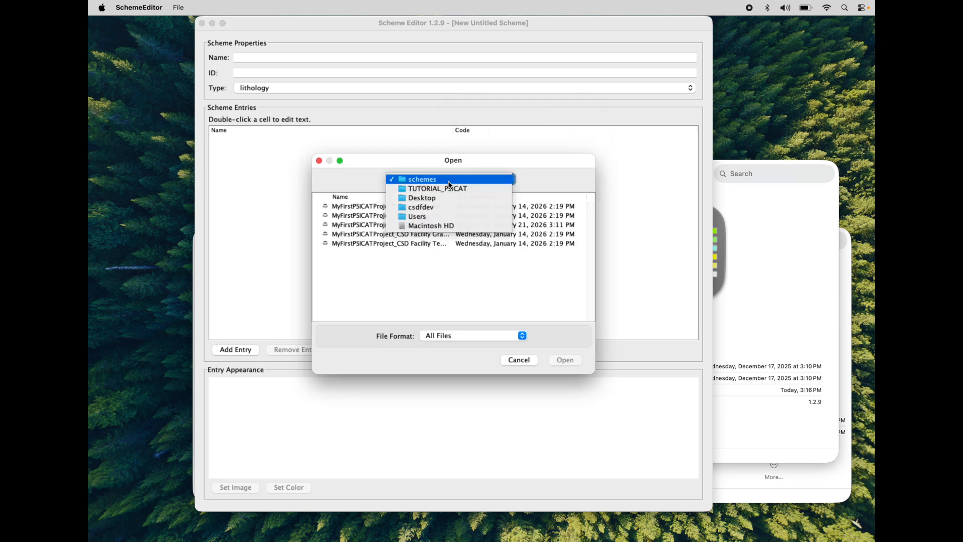
click(444, 195)
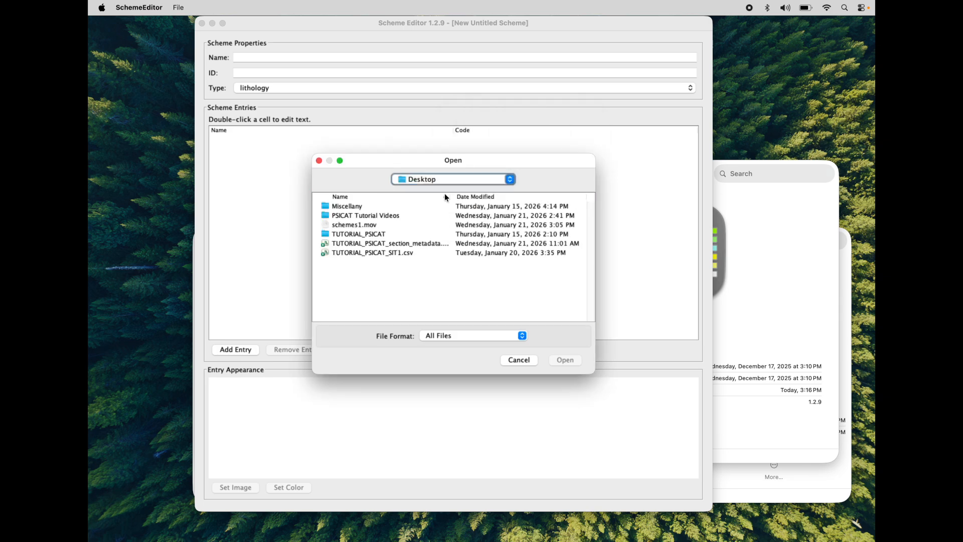
double_click(357, 234)
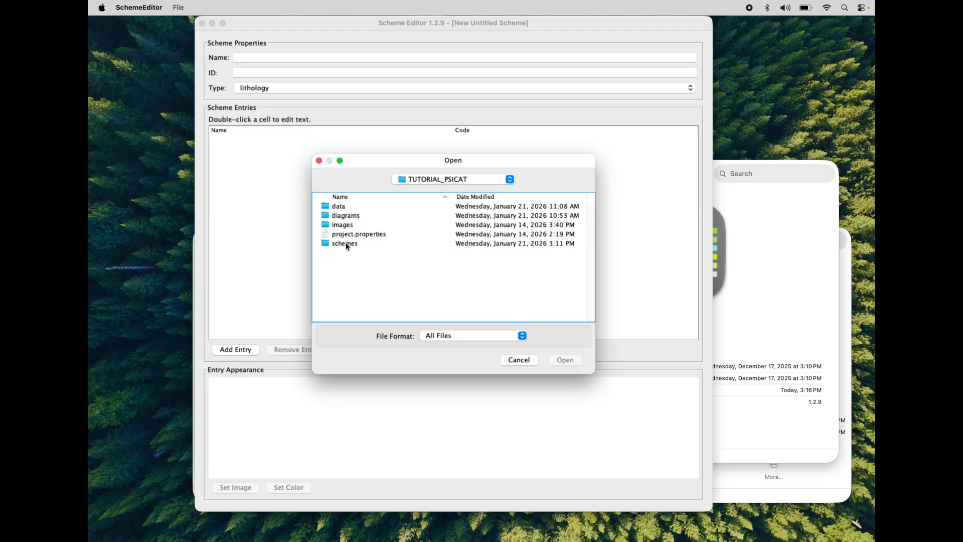
click(347, 246)
double_click(349, 244)
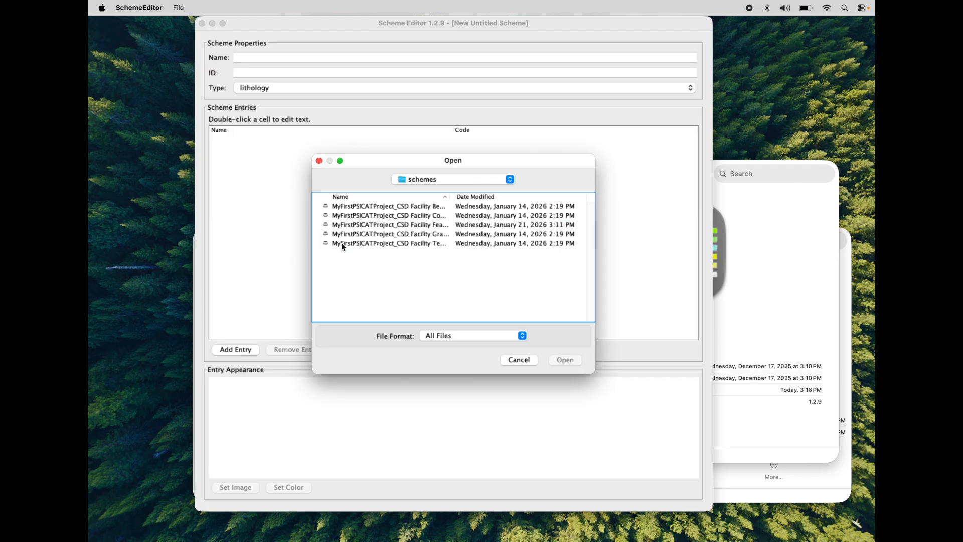
drag(449, 196, 529, 196)
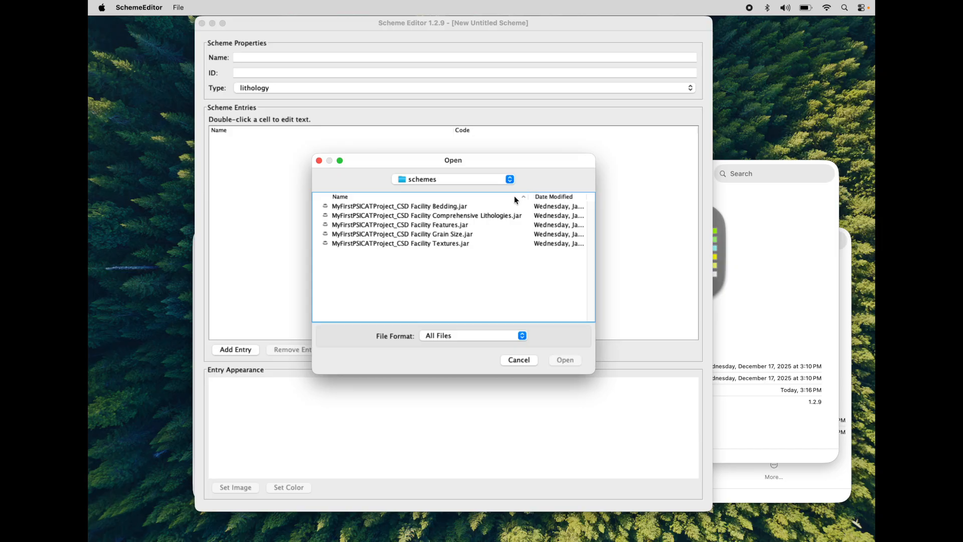
- Open the project scheme file MyFirstPSICATProject_CSD Facility Features.jar from the schemes folder
click(413, 227)
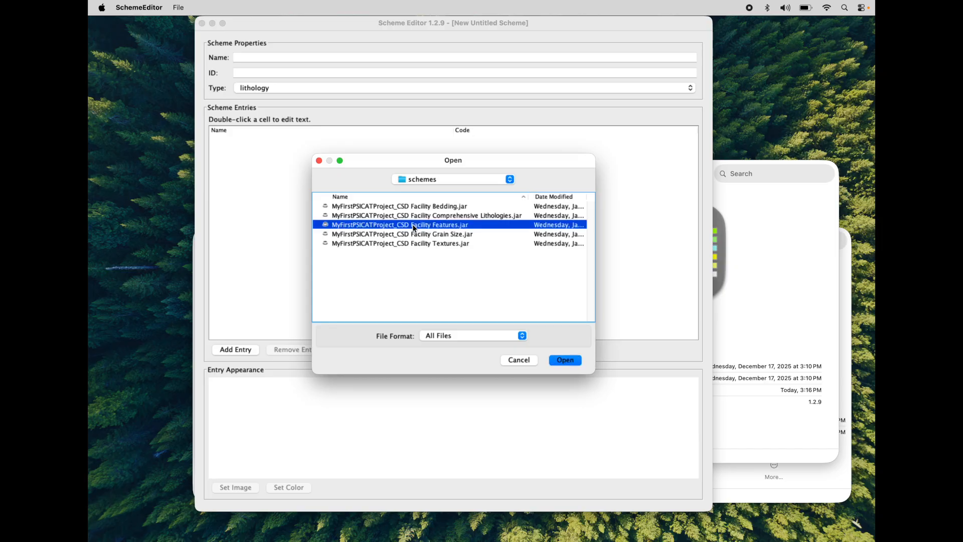
click(565, 360)
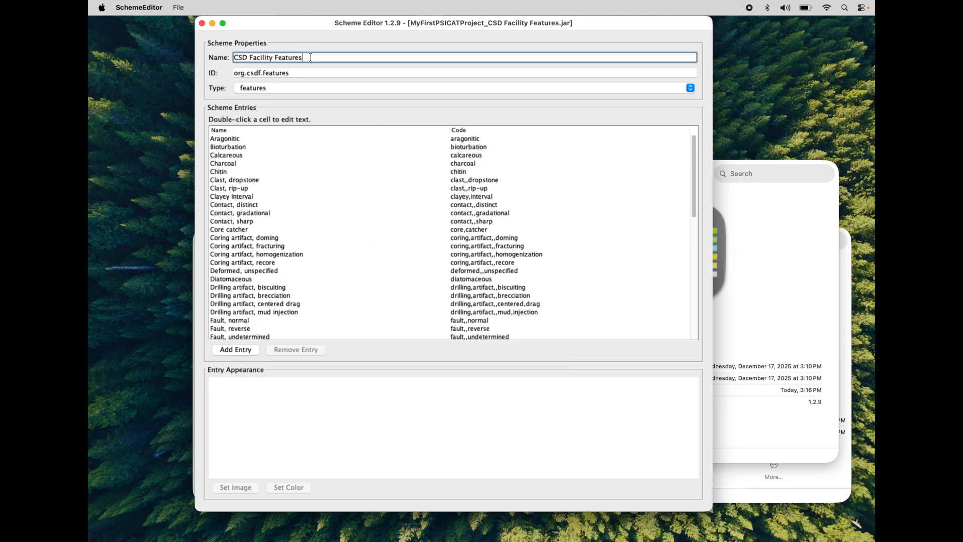
- Review the features scheme's name, its ID and the scheme types available, keeping the type as features
drag(311, 57, 218, 59)
click(312, 72)
drag(311, 73, 194, 70)
click(308, 72)
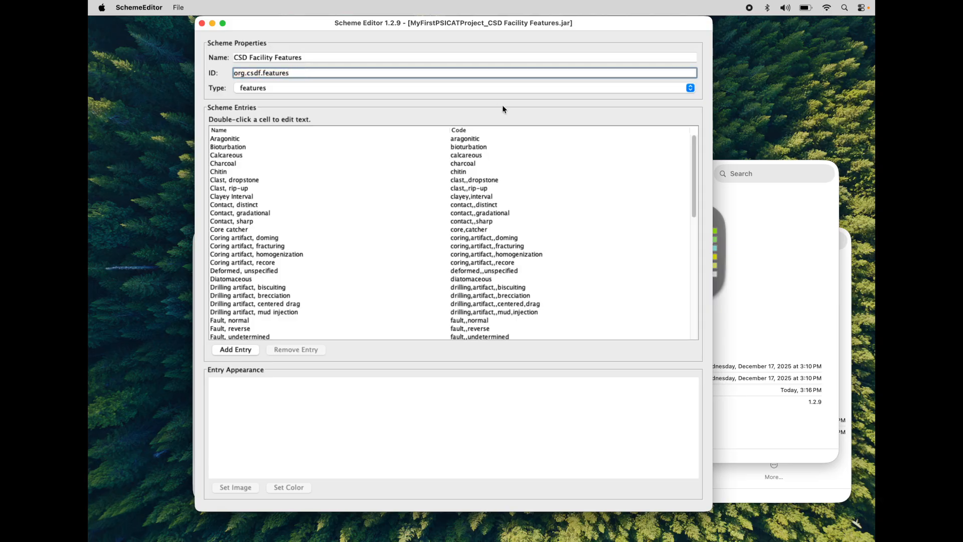
click(691, 87)
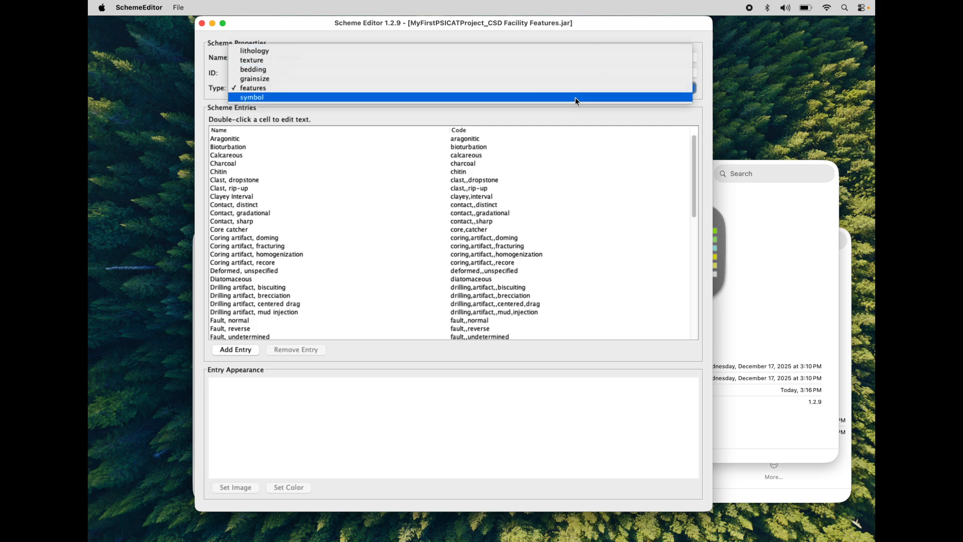
click(564, 118)
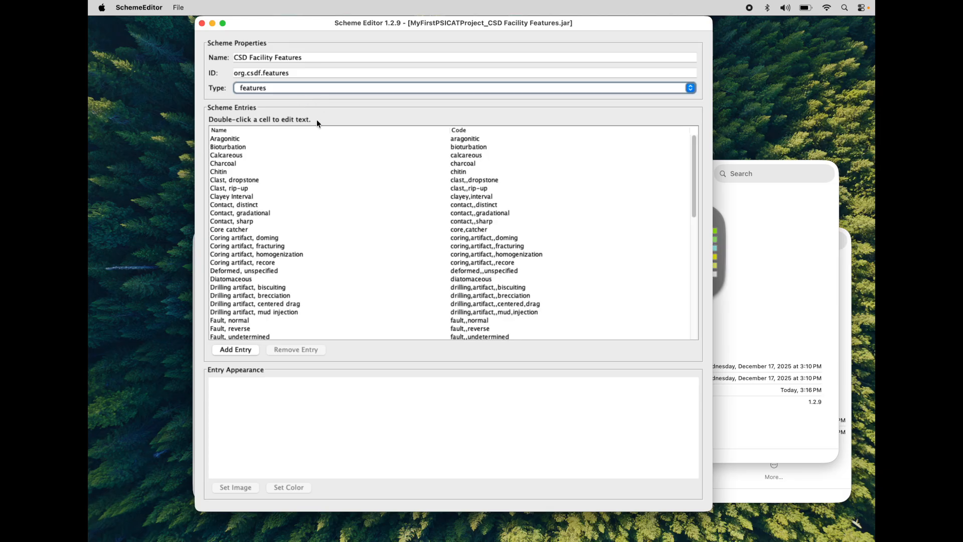
- Browse the feature entries from start to end and preview the symbols of several, such as Bioturbation, Fracture, Aragonitic and Chitin
click(282, 146)
scroll(288, 178, down, 15)
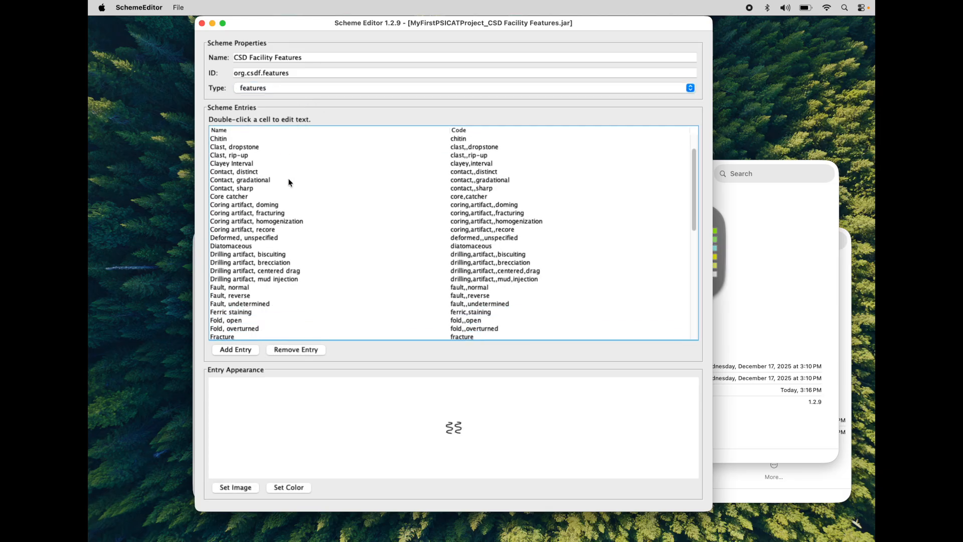
scroll(288, 178, up, 15)
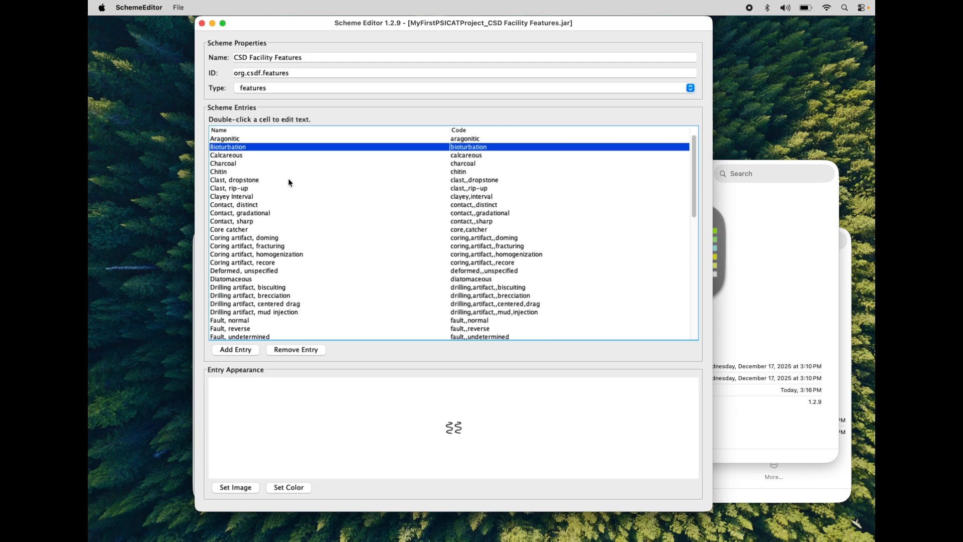
click(262, 171)
click(253, 204)
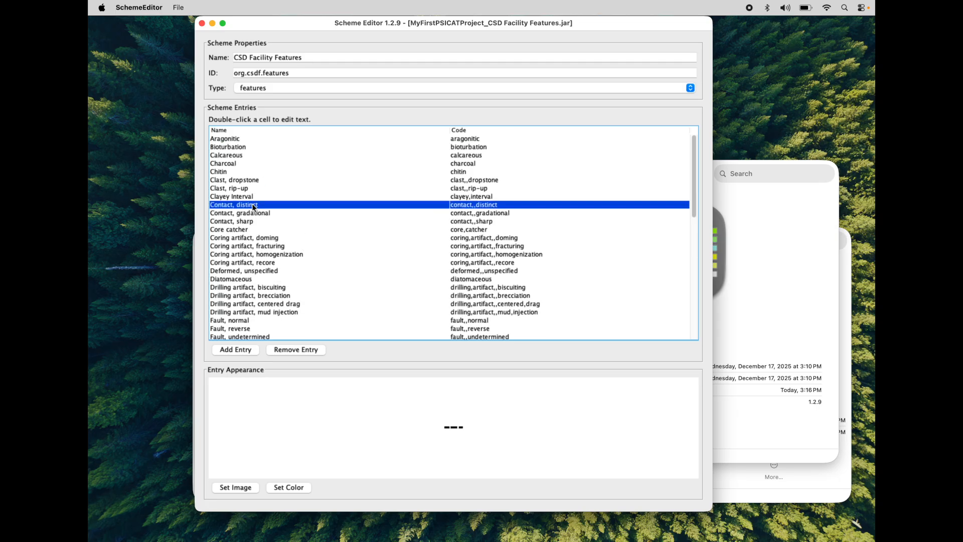
click(249, 254)
click(305, 295)
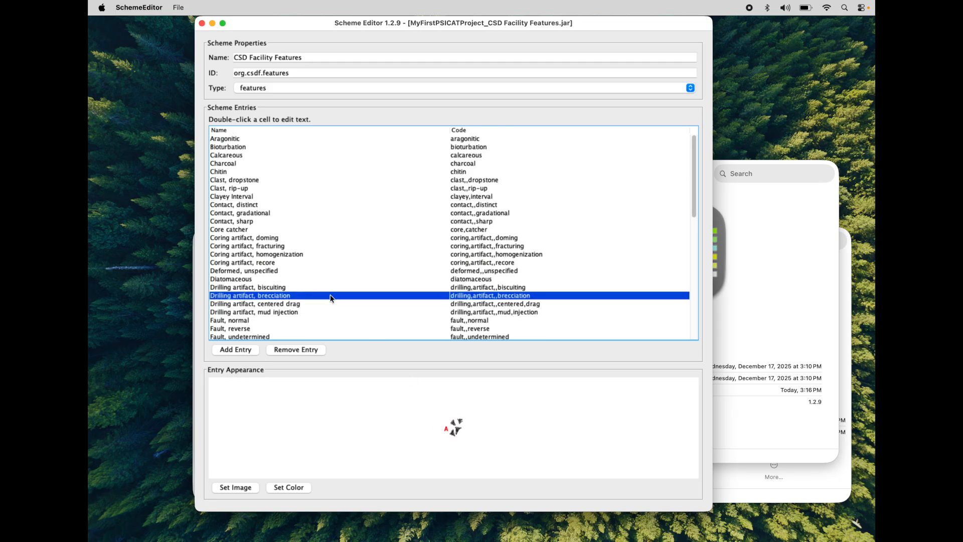
scroll(329, 297, down, 3)
click(297, 270)
click(284, 310)
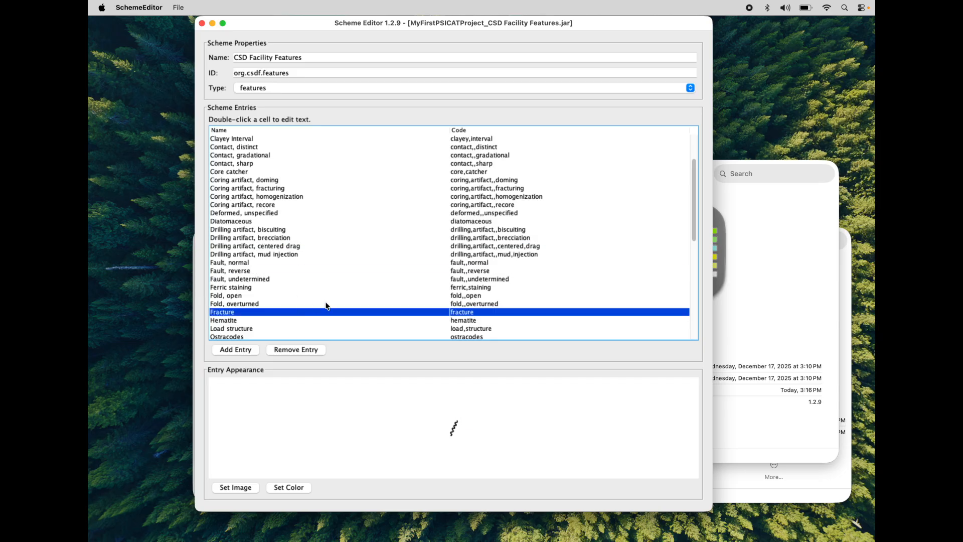
scroll(324, 305, down, 5)
click(314, 273)
scroll(310, 303, down, 6)
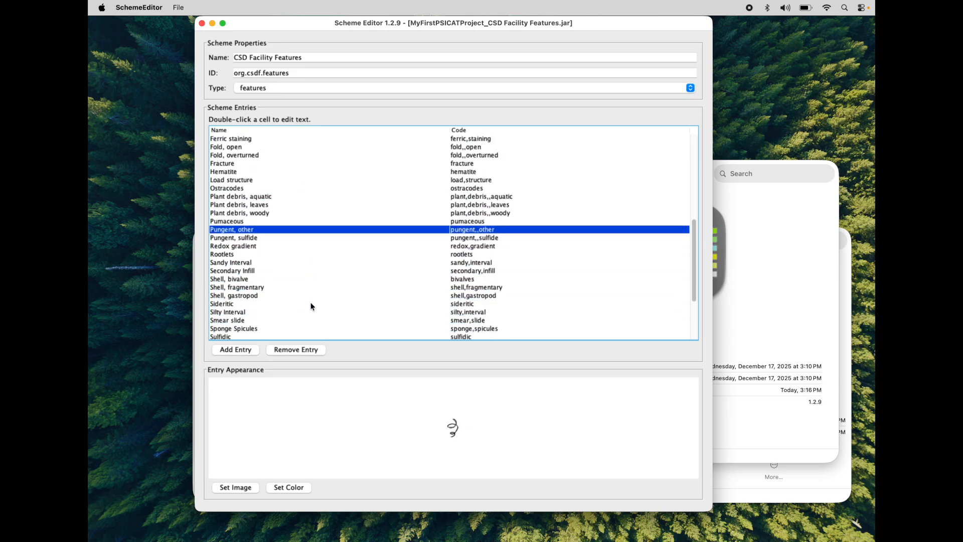
scroll(311, 306, up, 15)
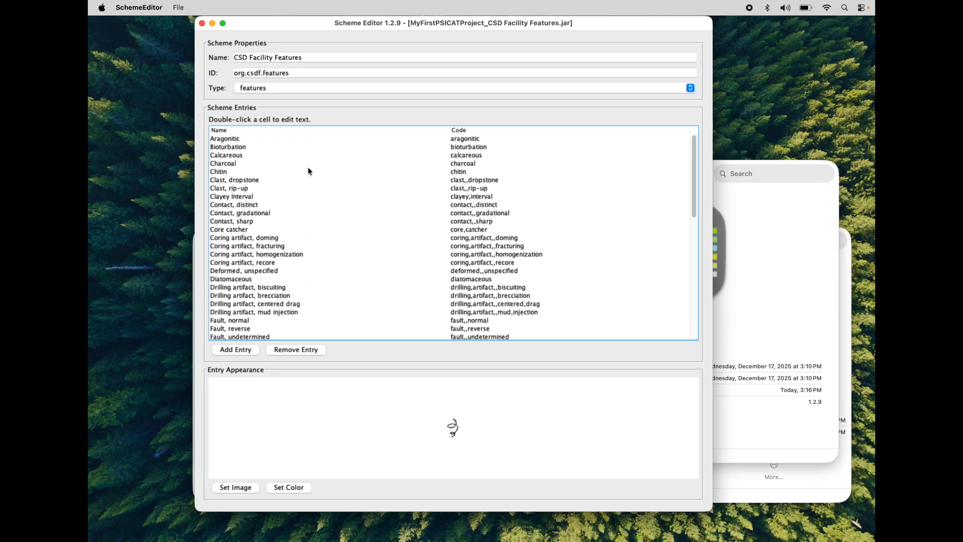
click(290, 141)
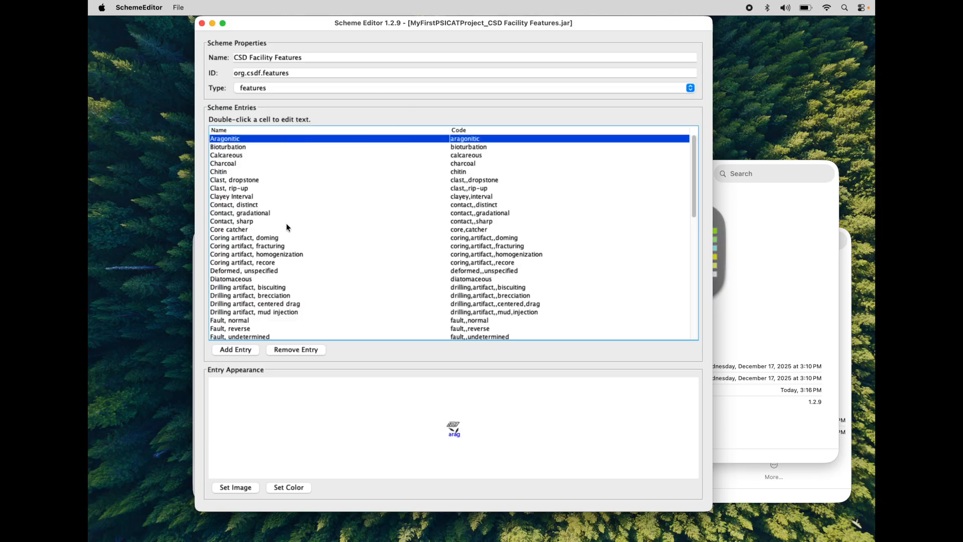
click(247, 165)
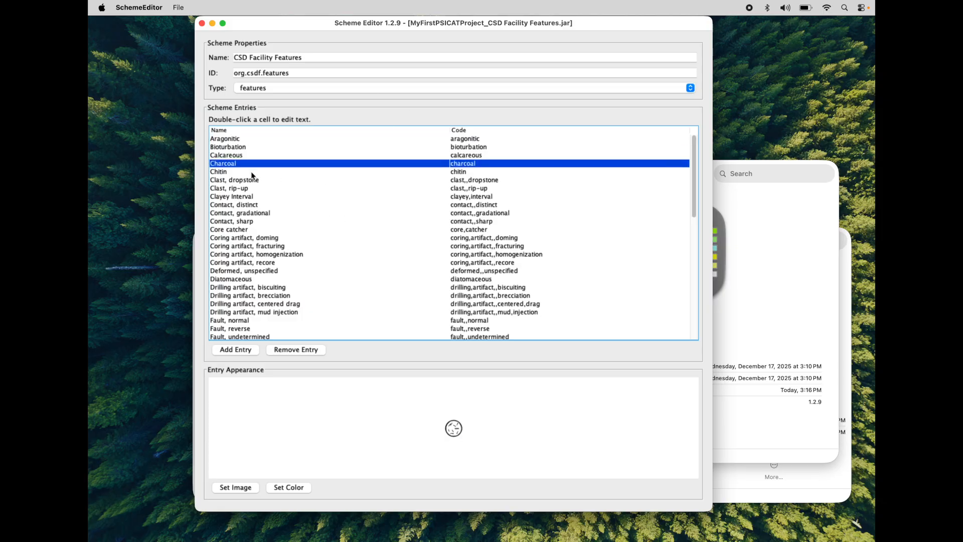
click(252, 172)
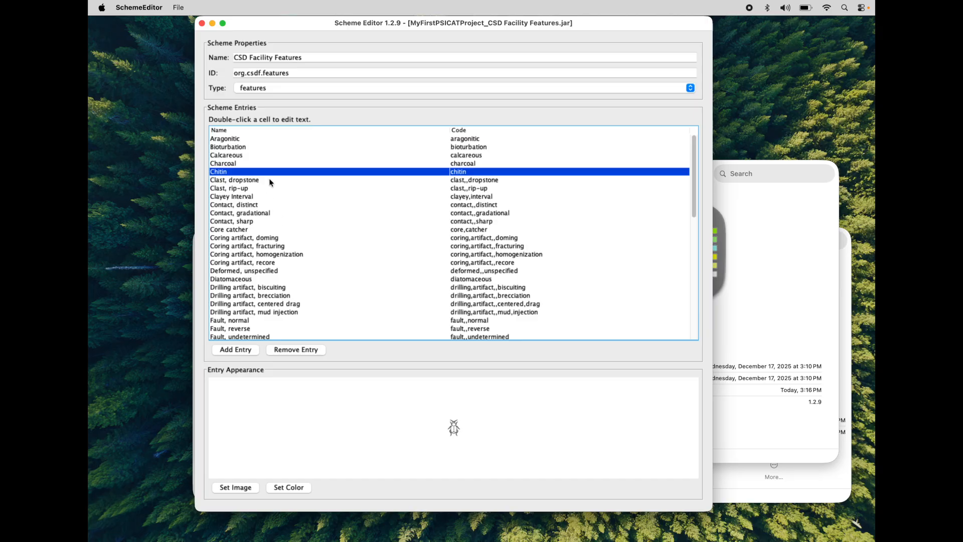
- Remove the eleven consecutive entries from Clast, dropstone through Coring artifact, recore from the features scheme
click(269, 180)
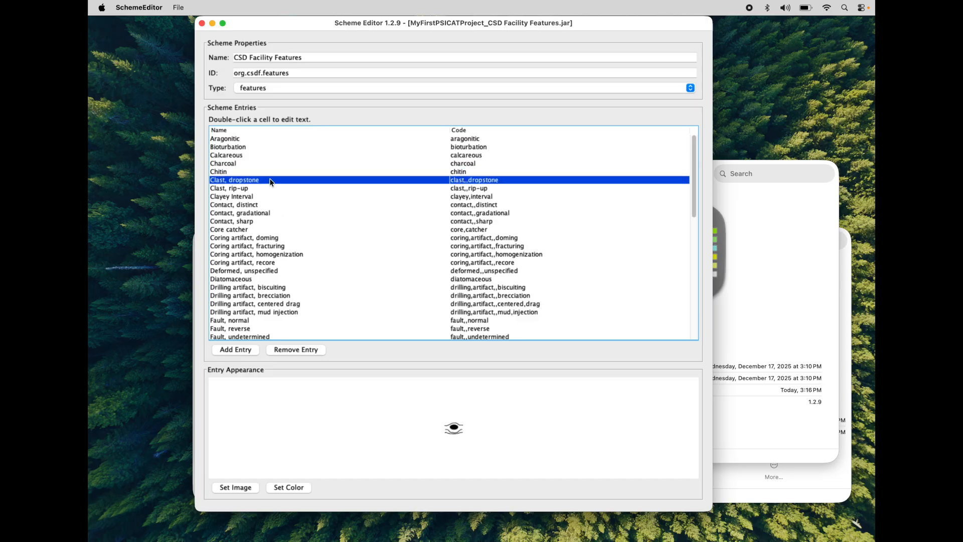
click(310, 351)
click(311, 350)
click(310, 350)
click(311, 350)
click(311, 350)
click(310, 350)
click(311, 350)
click(311, 350)
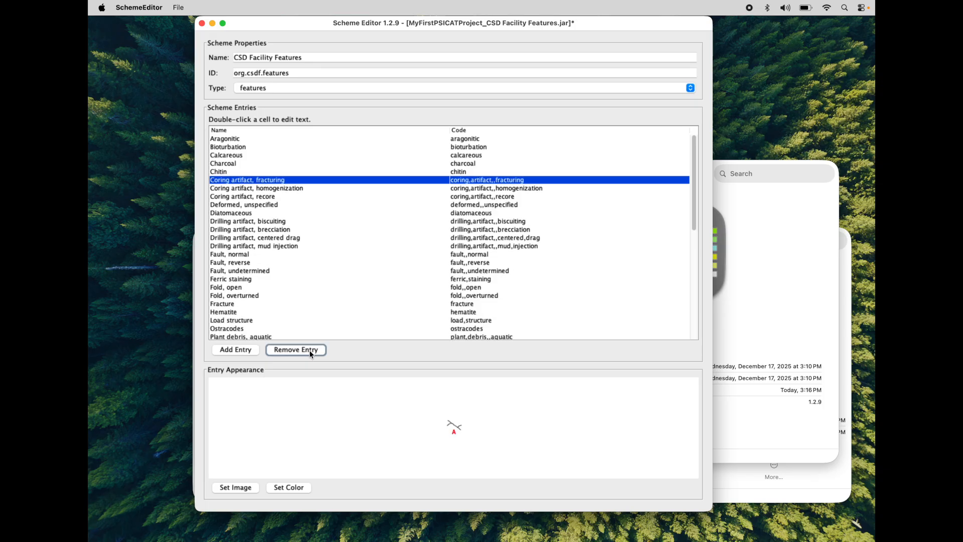
click(311, 350)
click(311, 350)
click(311, 350)
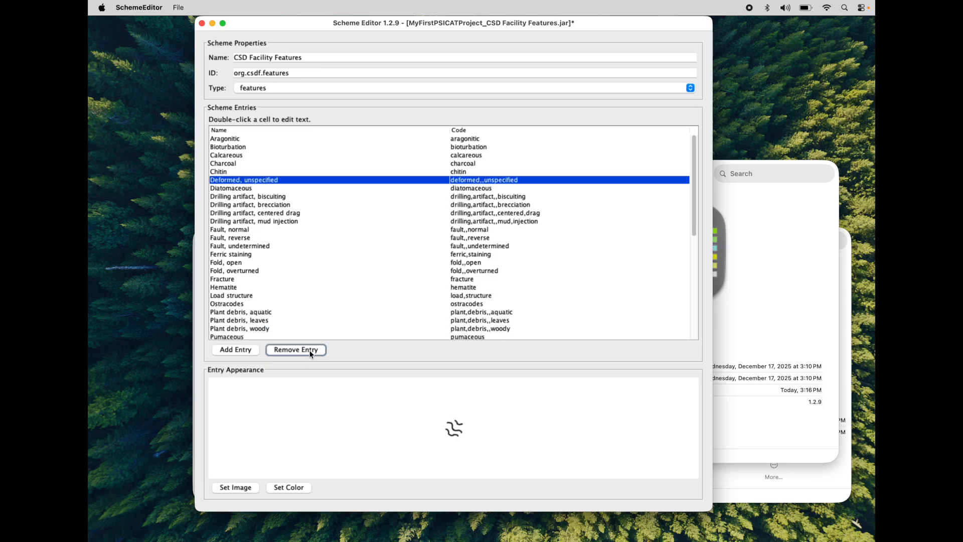
scroll(389, 226, down, 15)
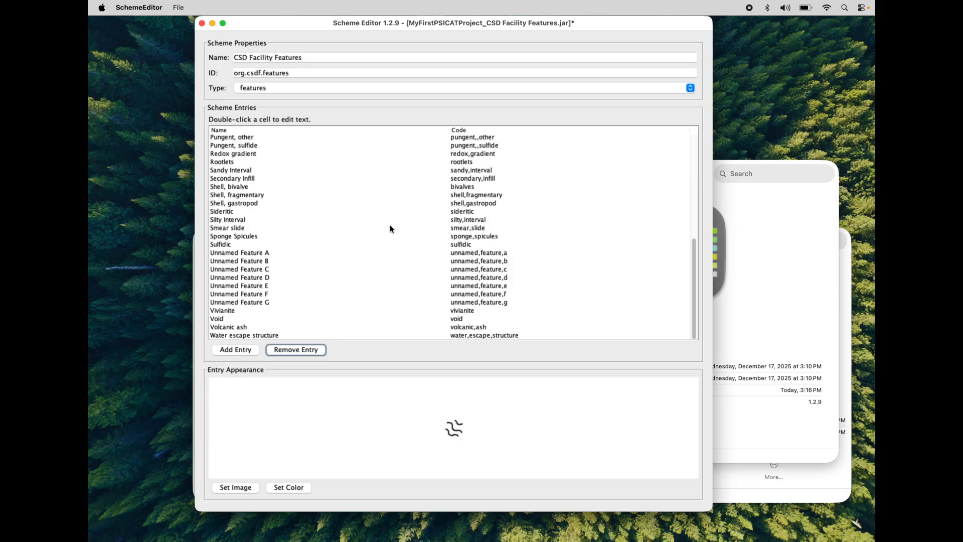
scroll(390, 225, up, 15)
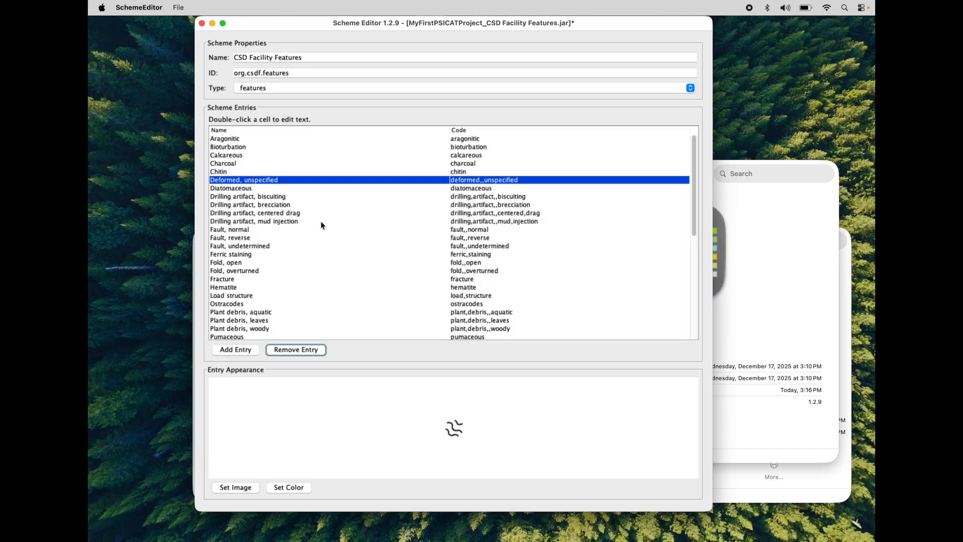
- Rename the Aragonitic entry to ARAGON, leaving its code as it is
click(246, 139)
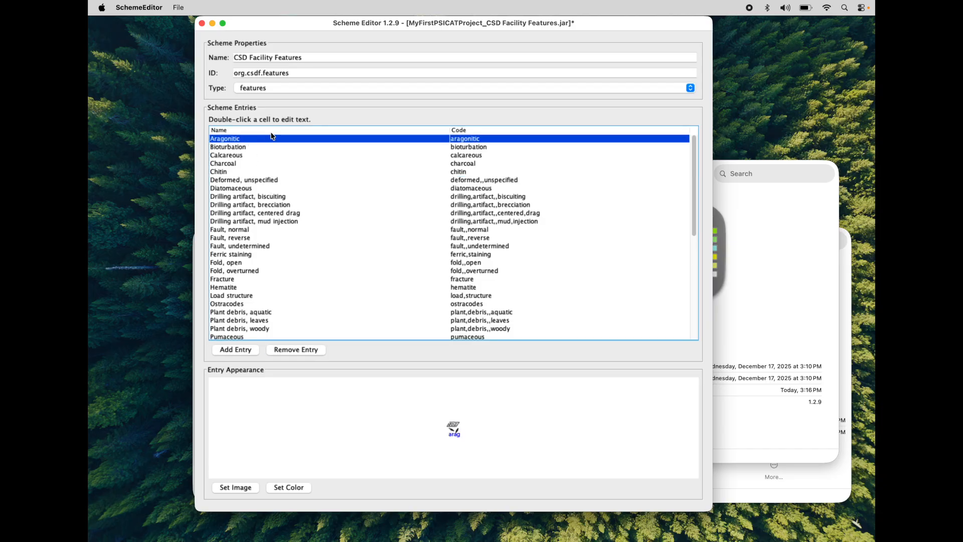
double_click(246, 138)
key(super+a)
text(ARAGON)
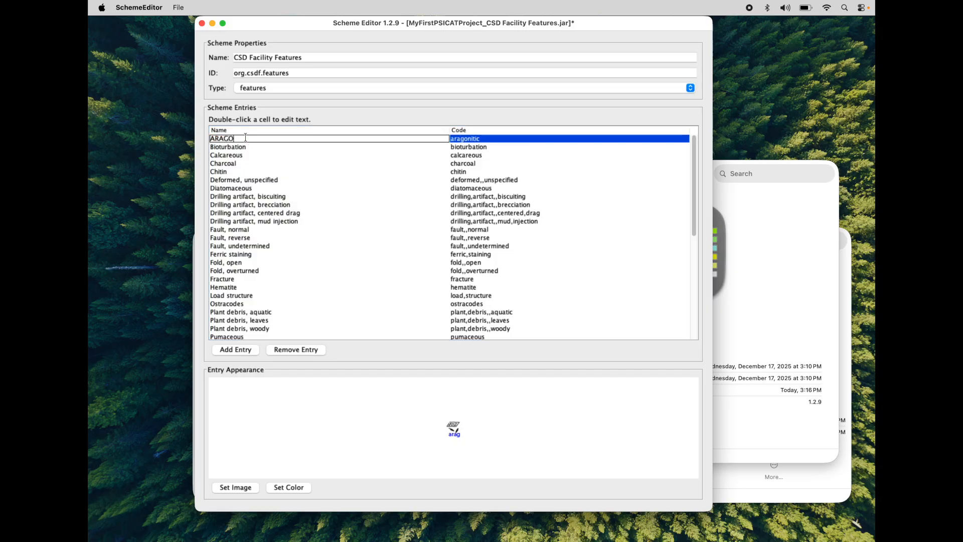
key(Return)
- Rename the Bioturbation entry to BIOTURB, leaving its code as it is
click(237, 147)
double_click(236, 147)
key(super+a)
text(BIOTURB)
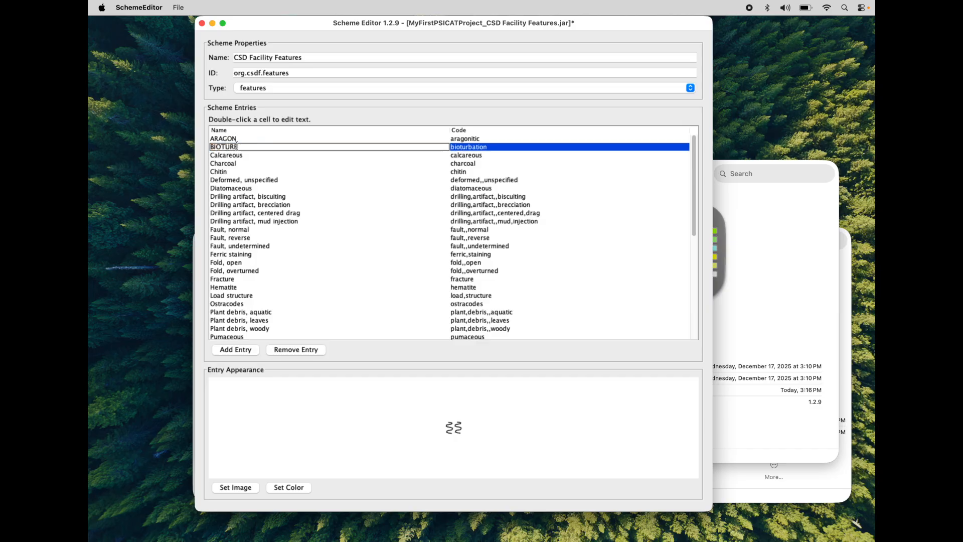
key(Return)
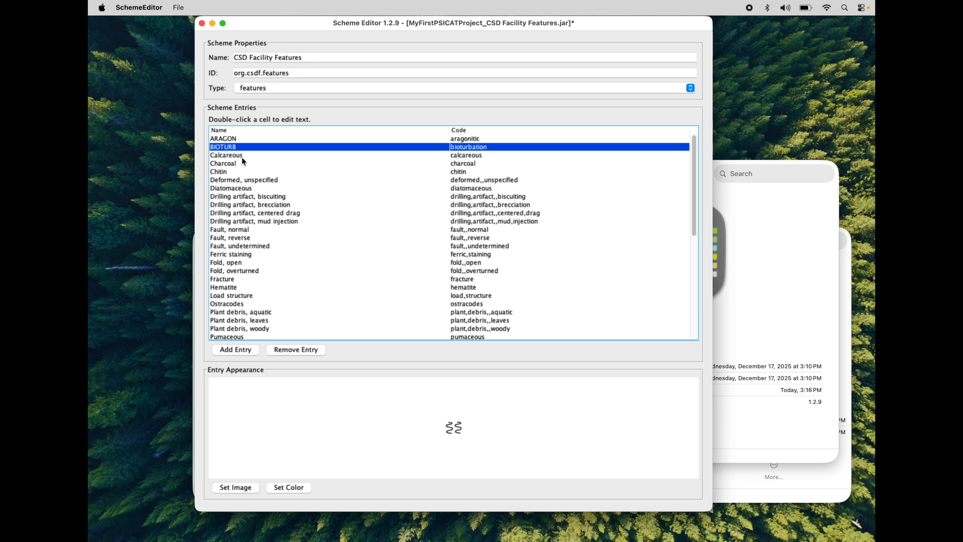
- Add a new entry to the features scheme, using a first name in capitals as the entry name
scroll(256, 200, down, 6)
scroll(256, 200, down, 3)
scroll(248, 251, up, 10)
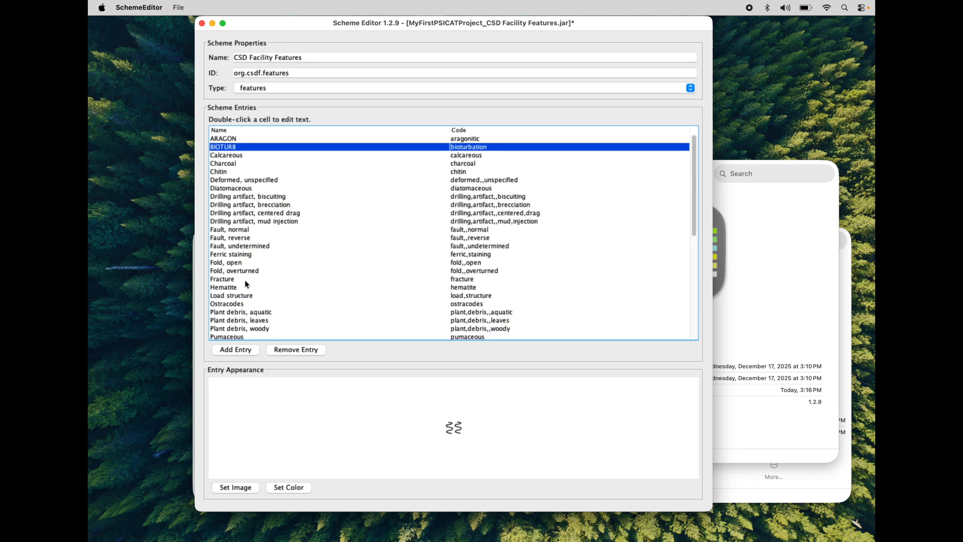
click(245, 351)
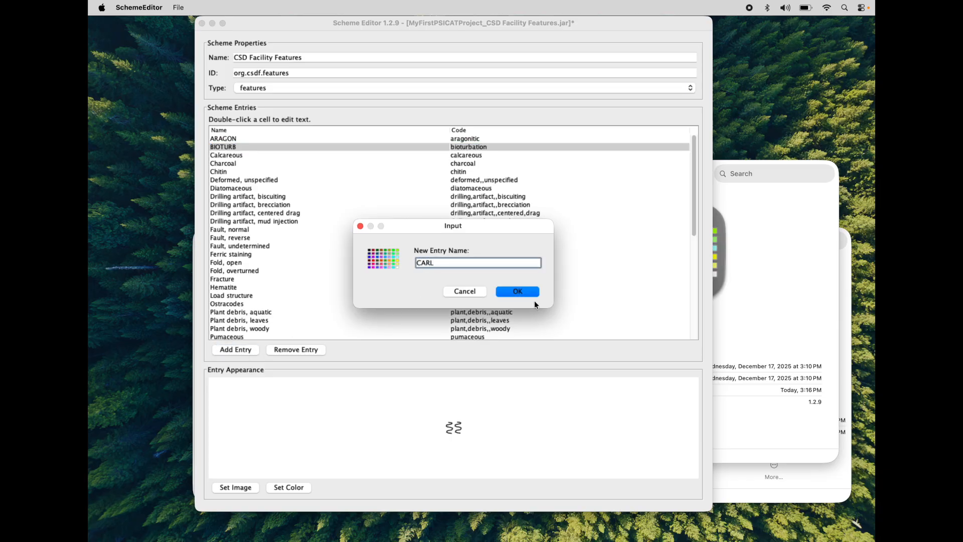
click(517, 292)
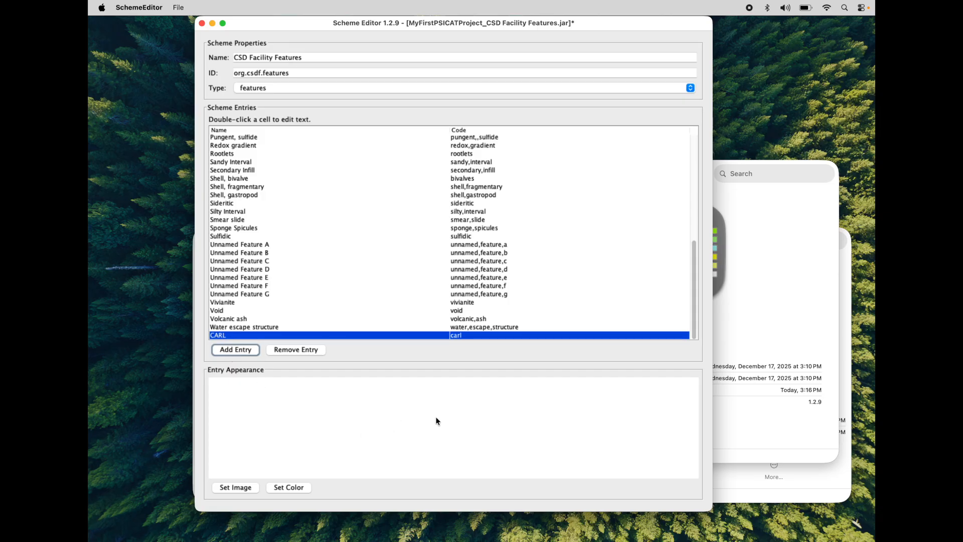
- Look through the available built-in and custom images and assign the Asterosoma image to the newly added entry
click(237, 488)
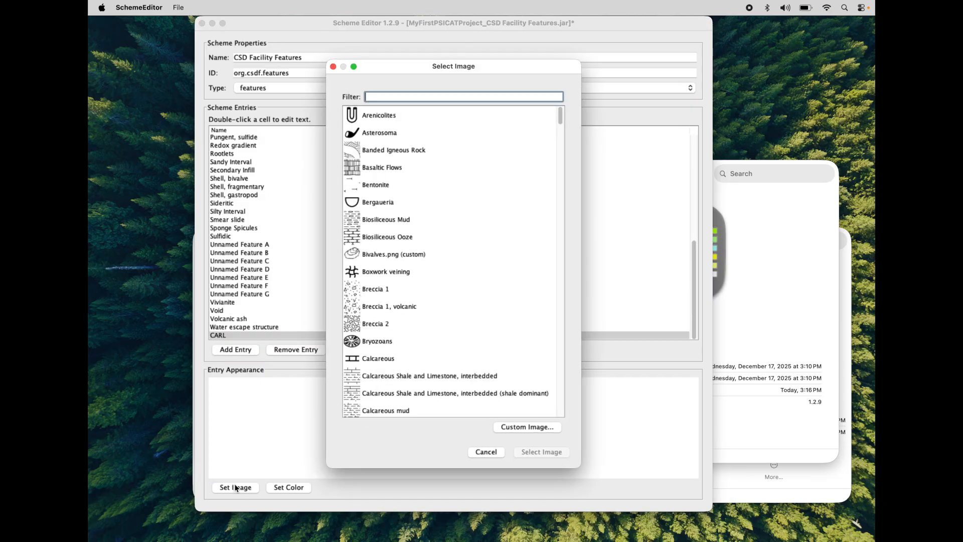
scroll(471, 161, down, 7)
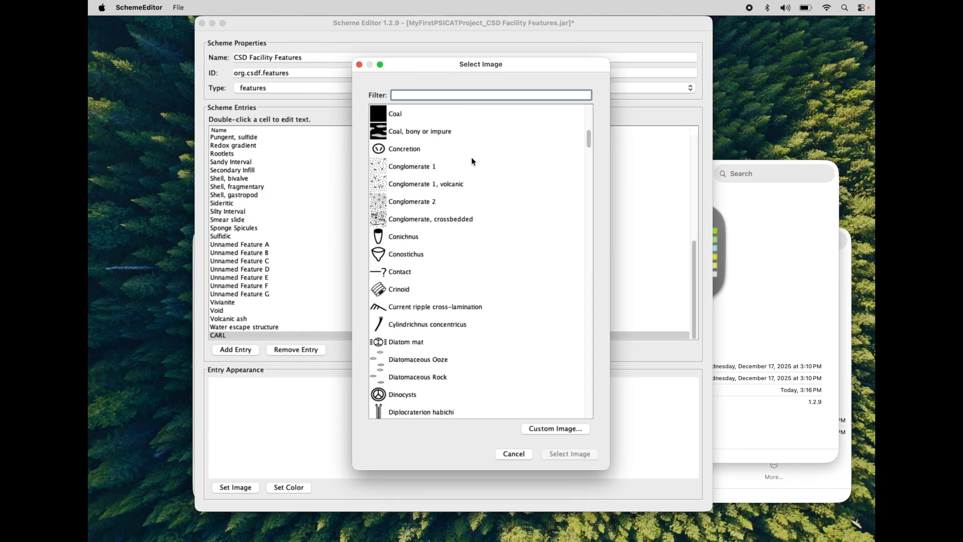
scroll(471, 161, down, 15)
scroll(535, 344, down, 10)
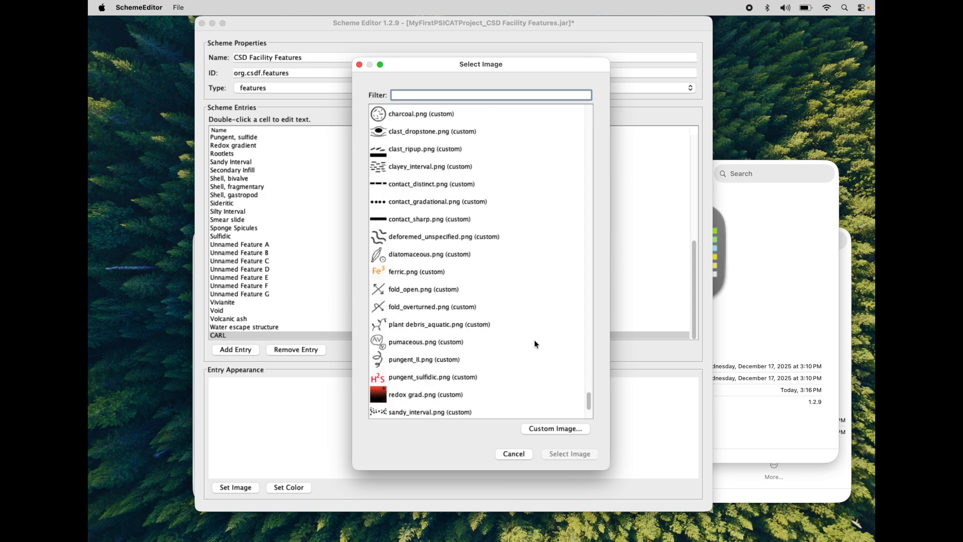
scroll(536, 344, down, 5)
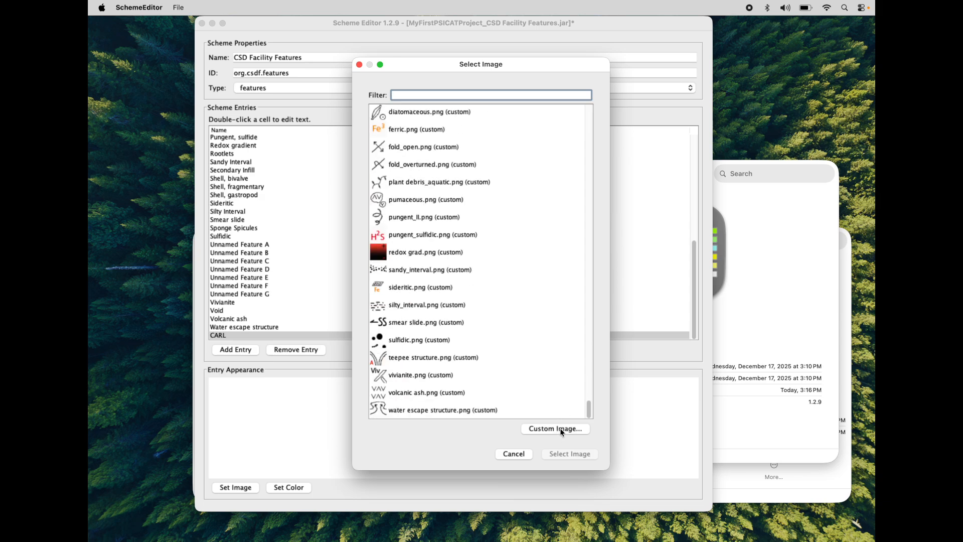
drag(589, 413, 447, 121)
click(411, 131)
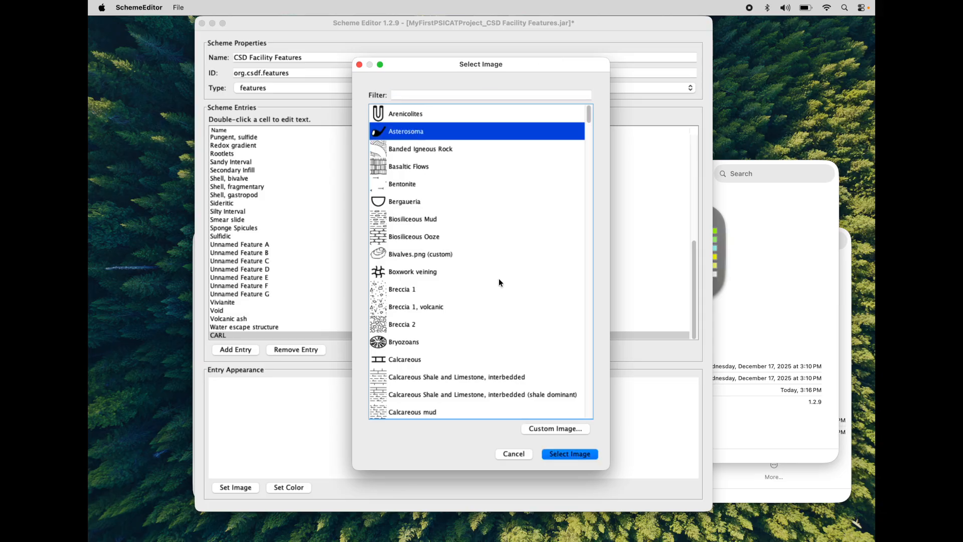
click(565, 451)
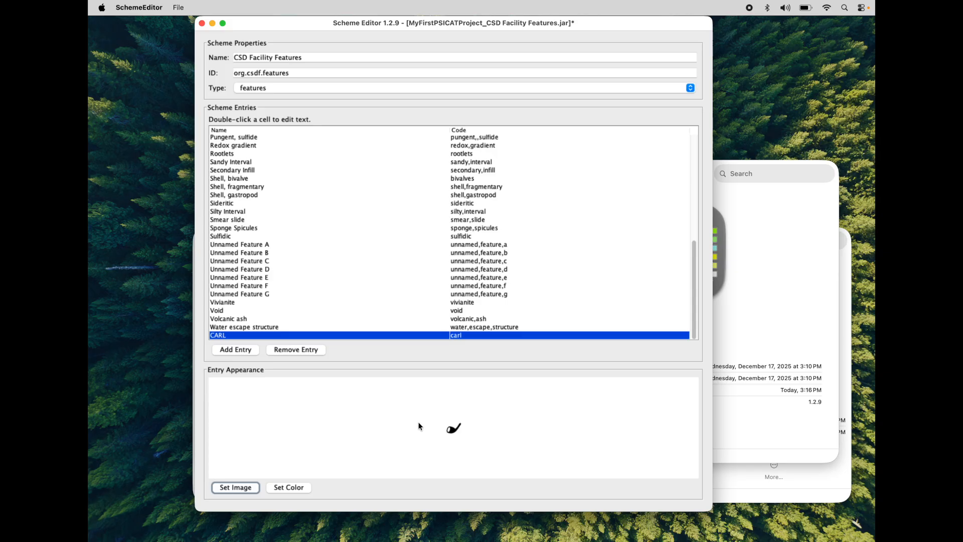
scroll(308, 234, up, 10)
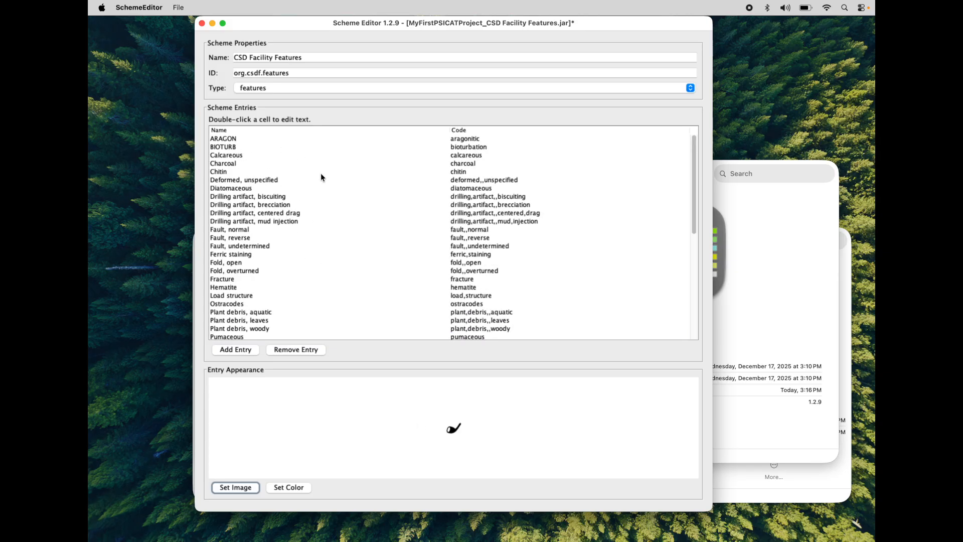
scroll(321, 177, down, 10)
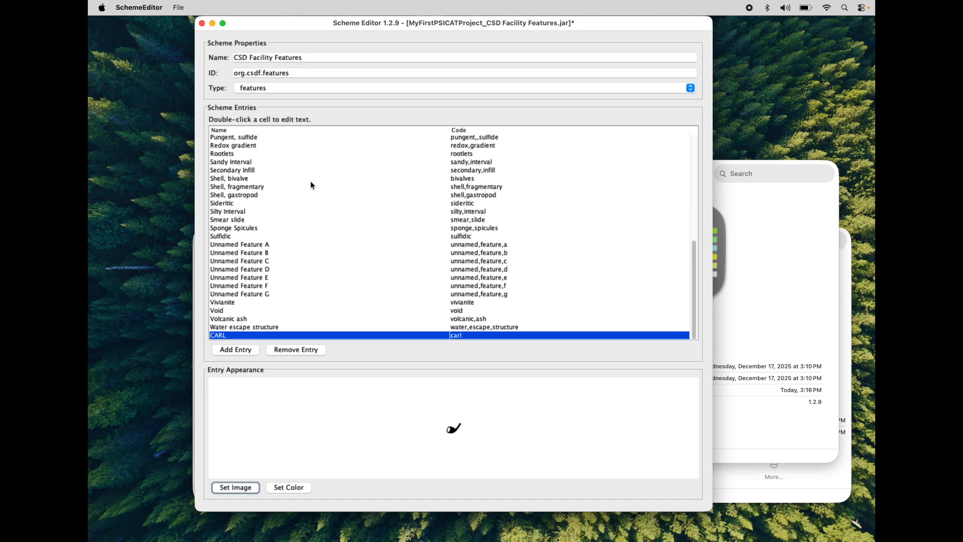
- Save the modified CSD Facility Features scheme
click(178, 7)
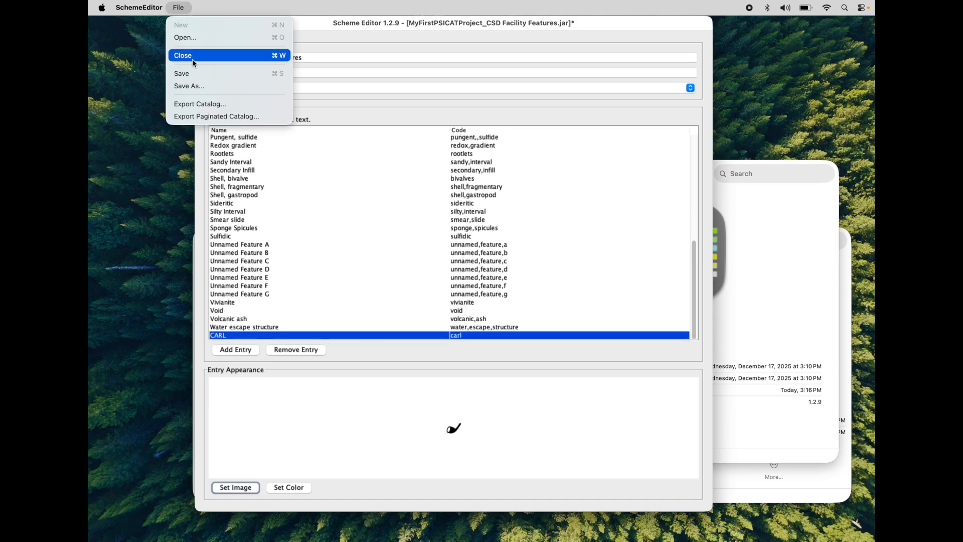
click(193, 74)
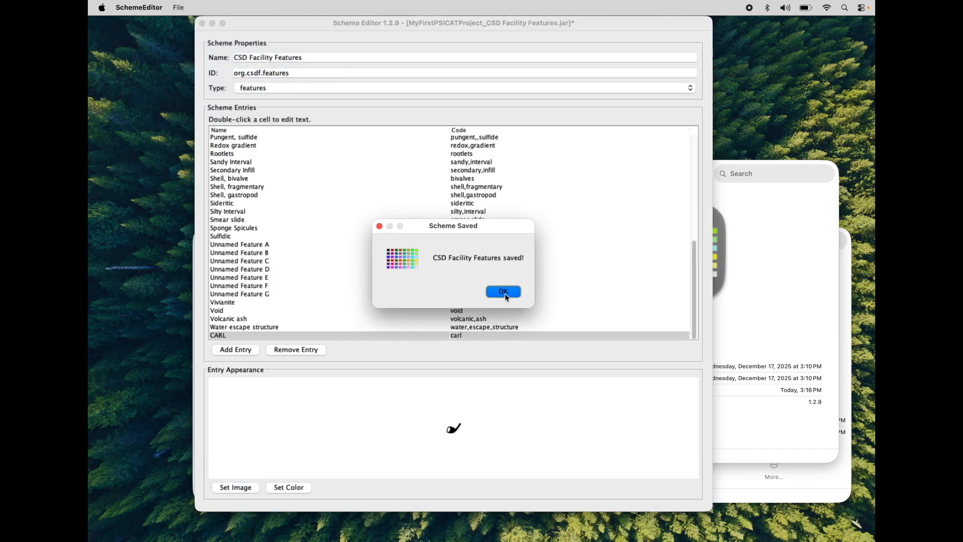
click(505, 297)
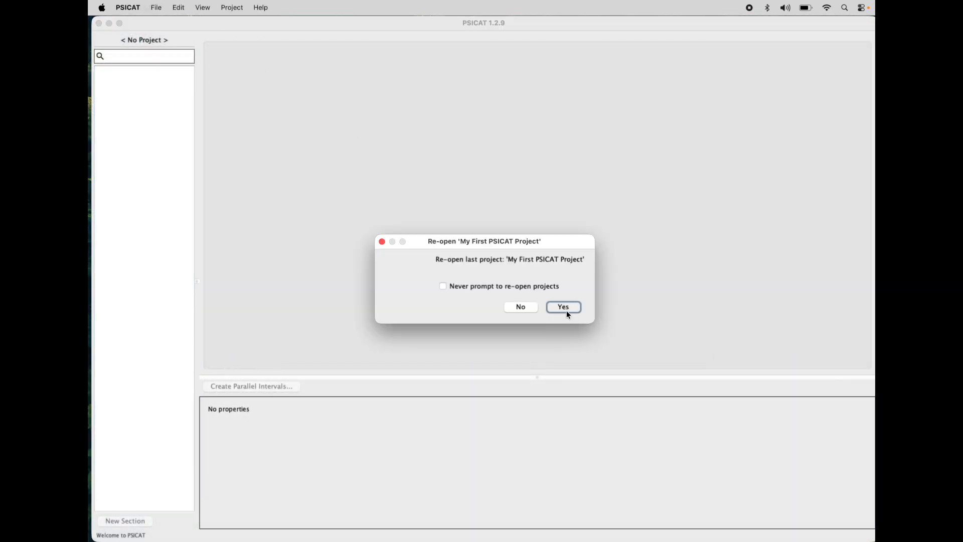
- Switch to PSICAT, re-open My First PSICAT Project and open section GLAD4-HST03-1C-1H-1
click(565, 311)
click(153, 71)
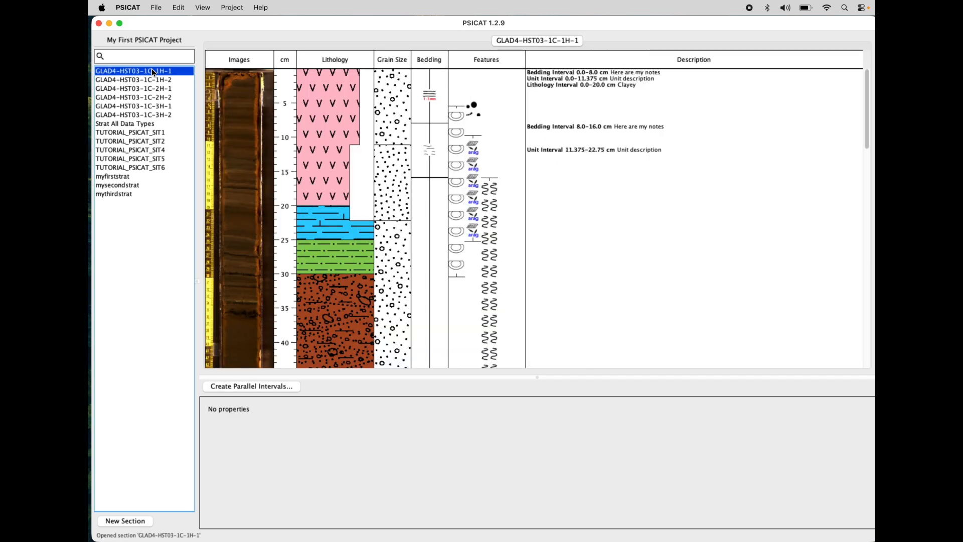
- Change the 5.5–30.5 cm feature's scheme entry to ARAGON
click(455, 134)
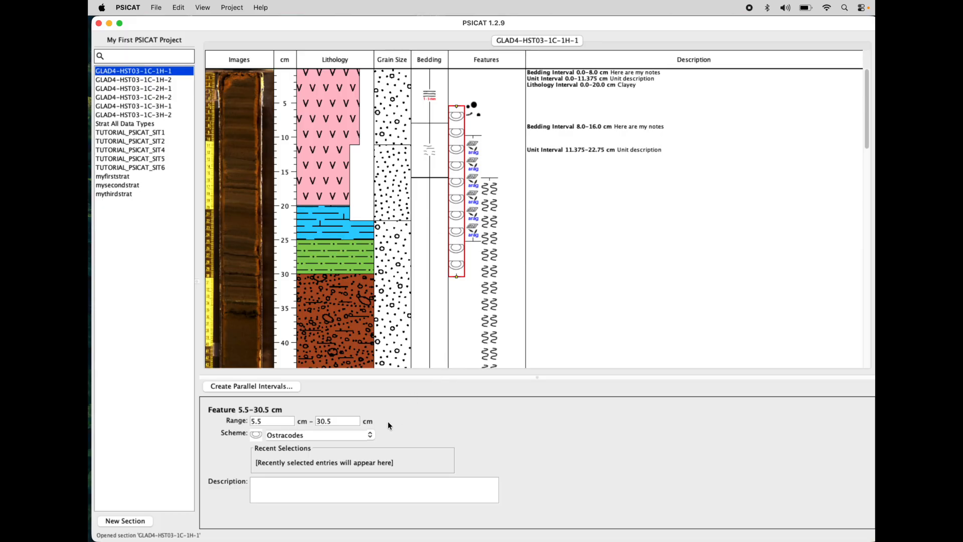
click(370, 435)
drag(372, 478, 371, 443)
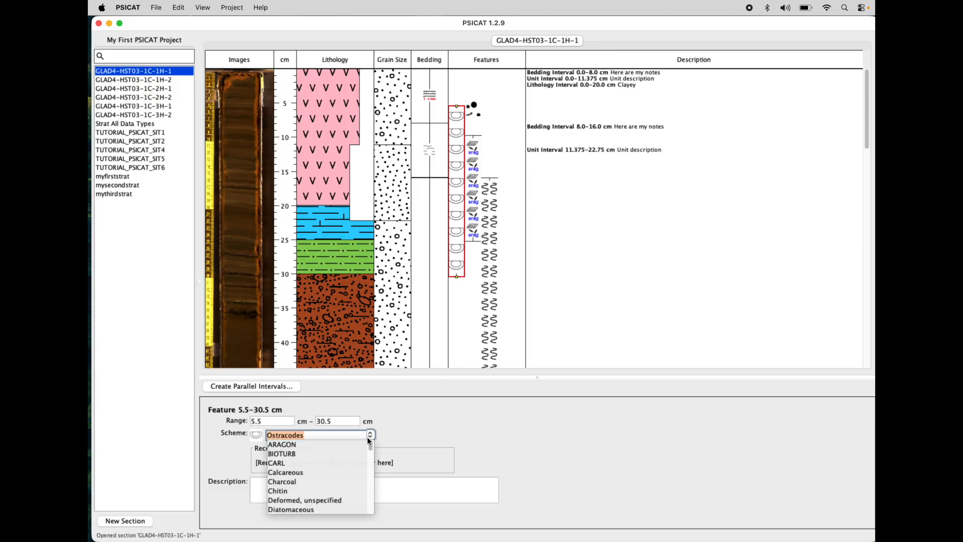
click(334, 446)
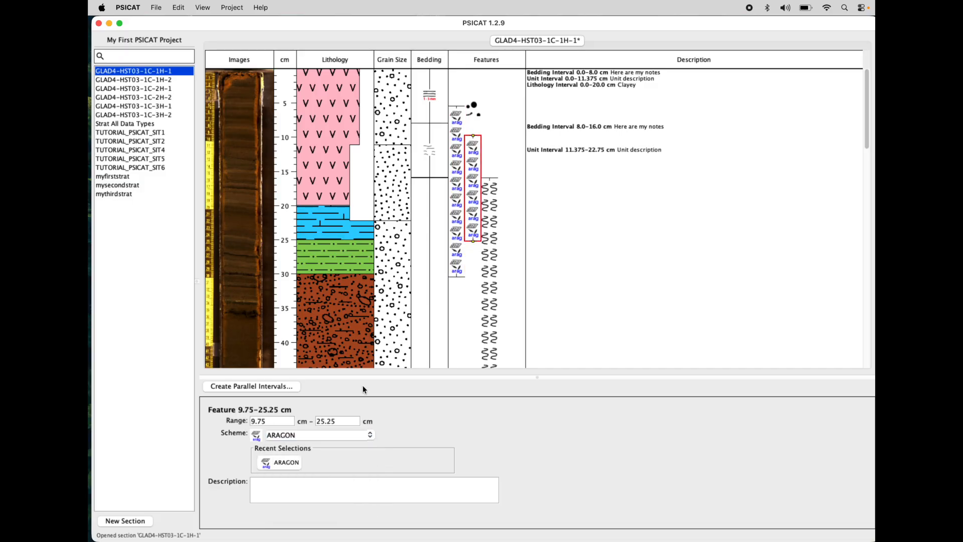
- Change the 9.75–25.25 cm feature to BIOTURB and the 16.0–58.0 cm feature to the newly added custom entry
click(370, 434)
click(342, 451)
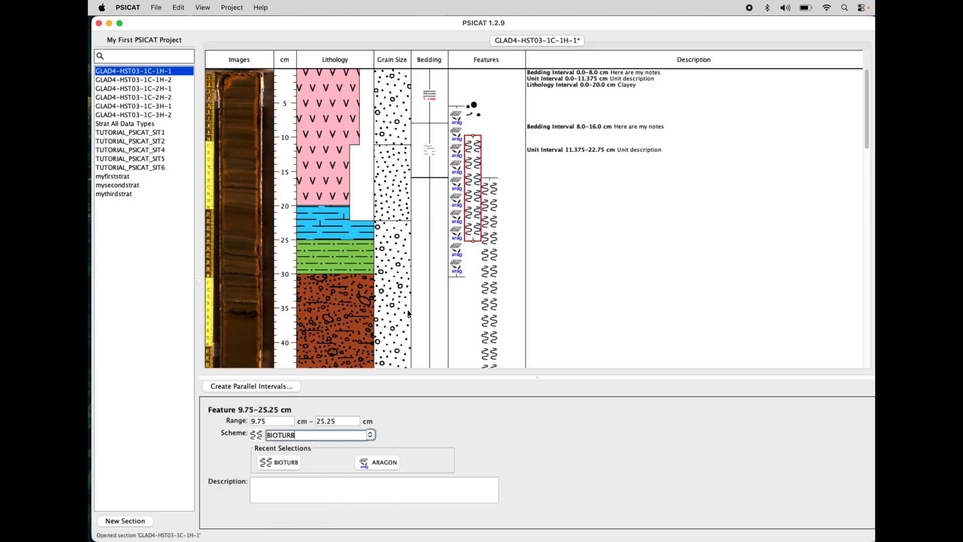
click(489, 265)
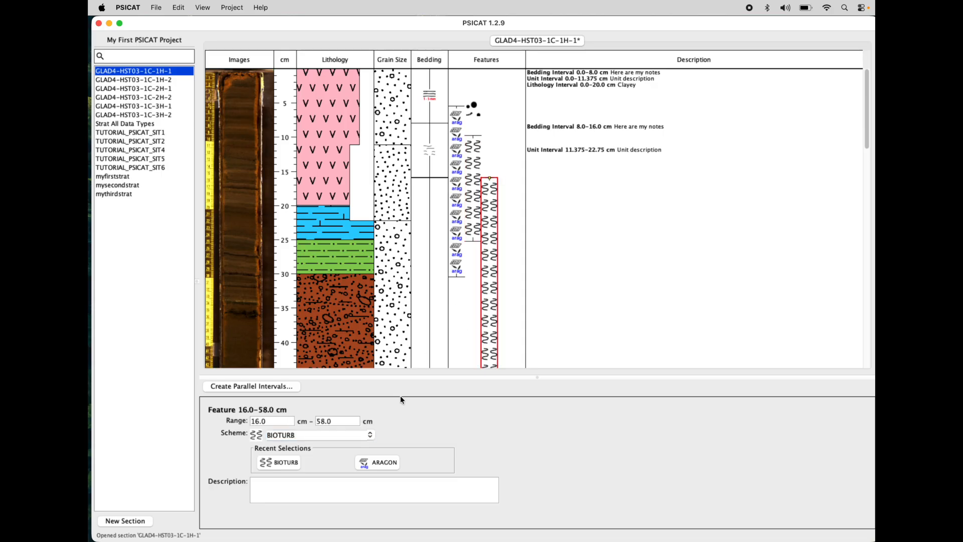
click(372, 434)
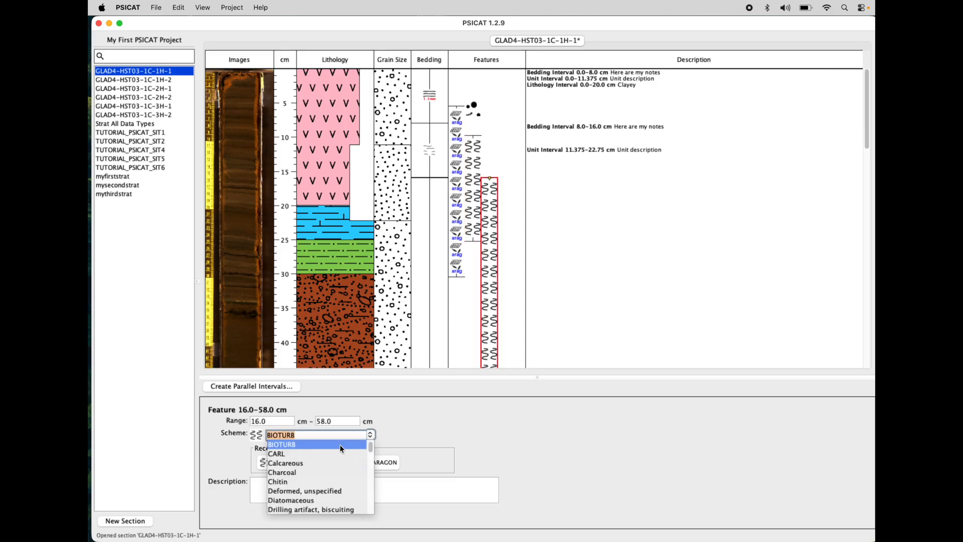
click(316, 454)
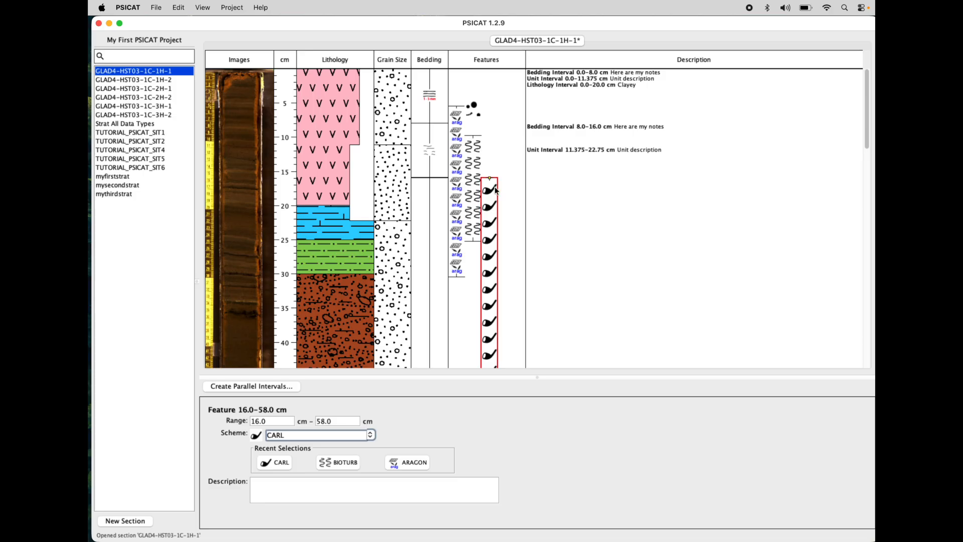
scroll(459, 193, down, 10)
scroll(468, 189, up, 10)
- Check the scheme entries available for the 16.0–58.0 cm feature, keep its current entry, and save the section
click(372, 434)
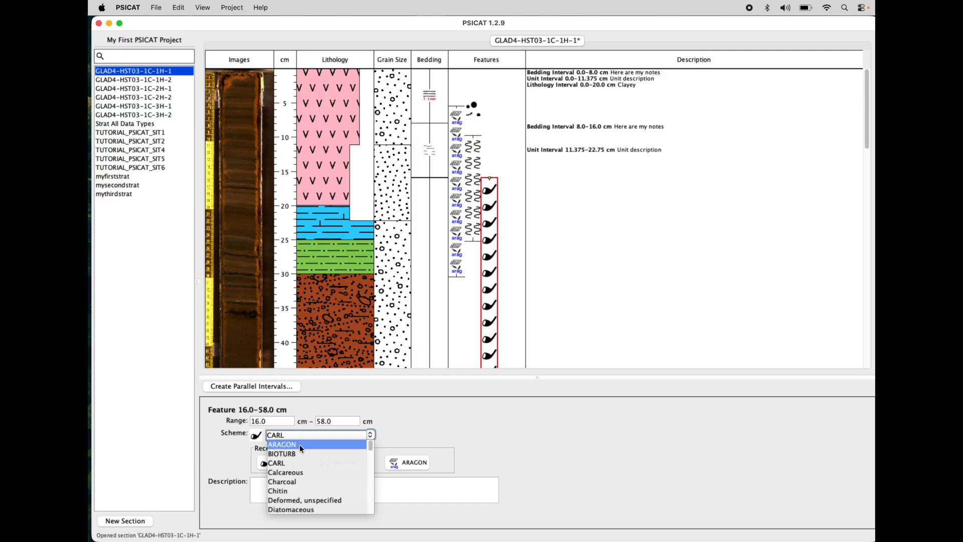
click(448, 423)
click(370, 434)
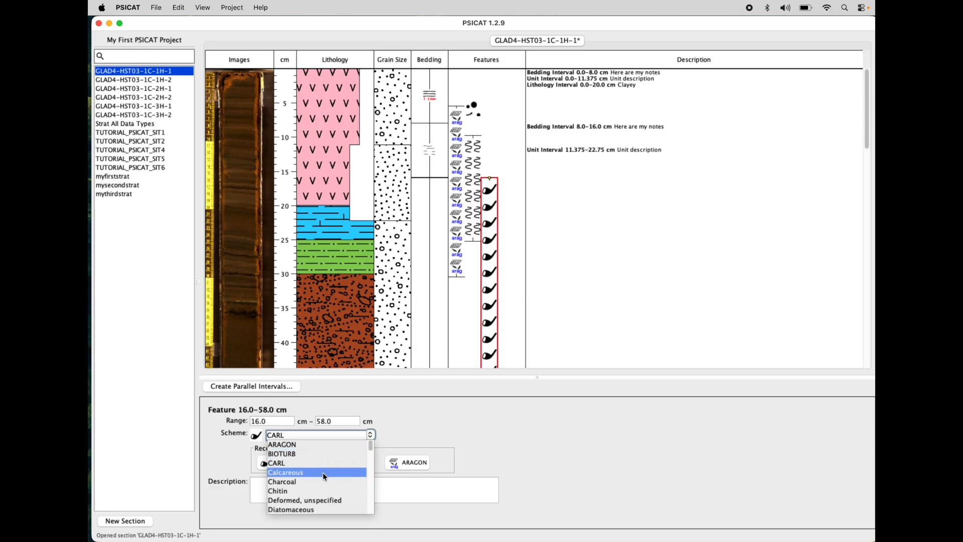
drag(370, 448, 358, 418)
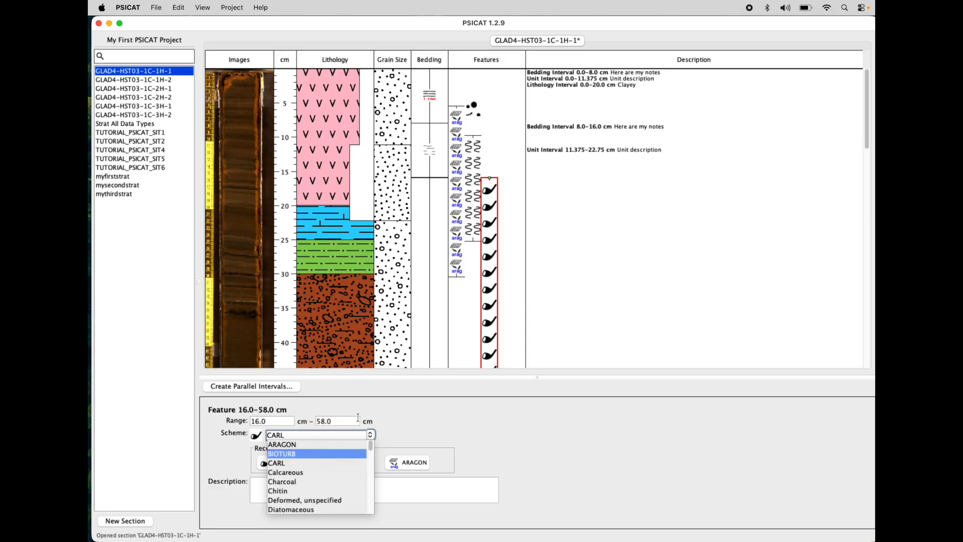
click(407, 417)
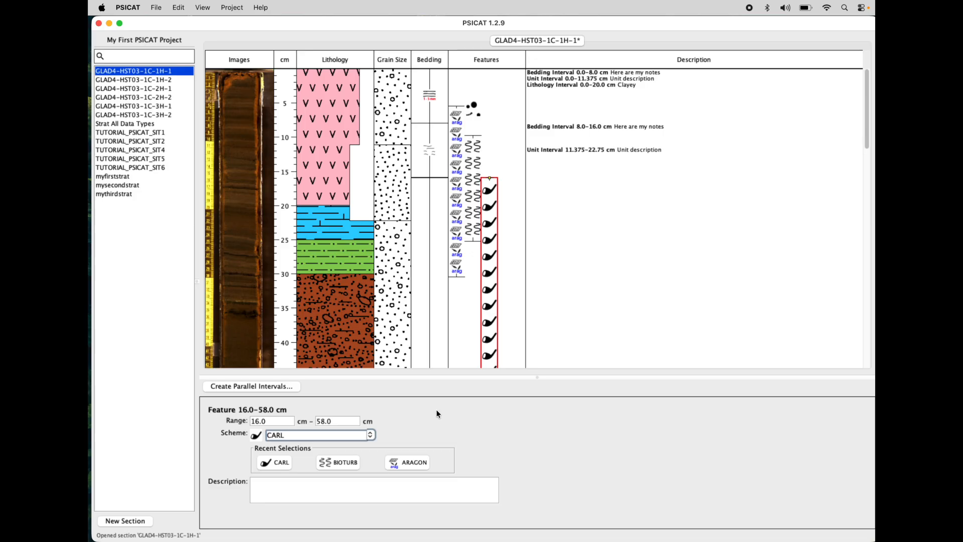
key(super+s)
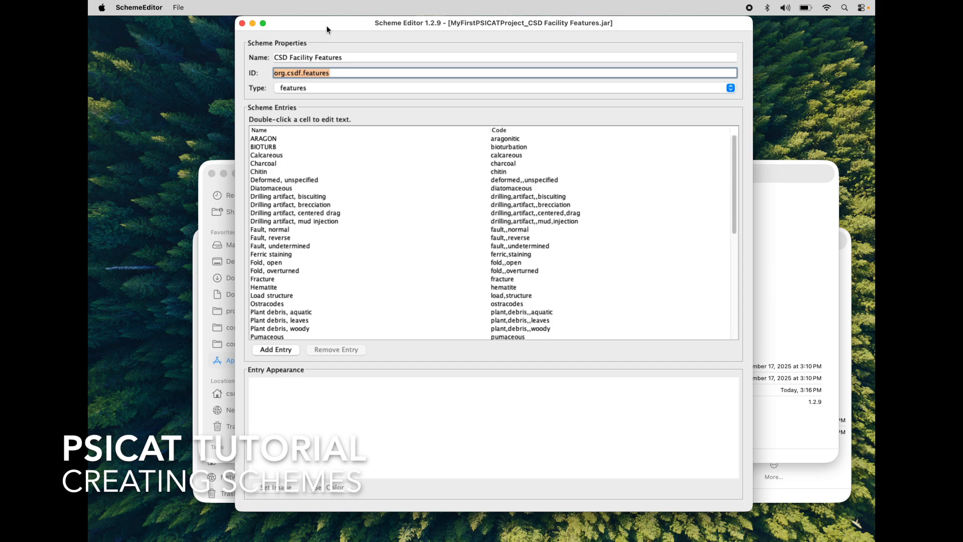
- Create a new scheme in Scheme Editor and name it Simple Lithology Scheme
click(182, 6)
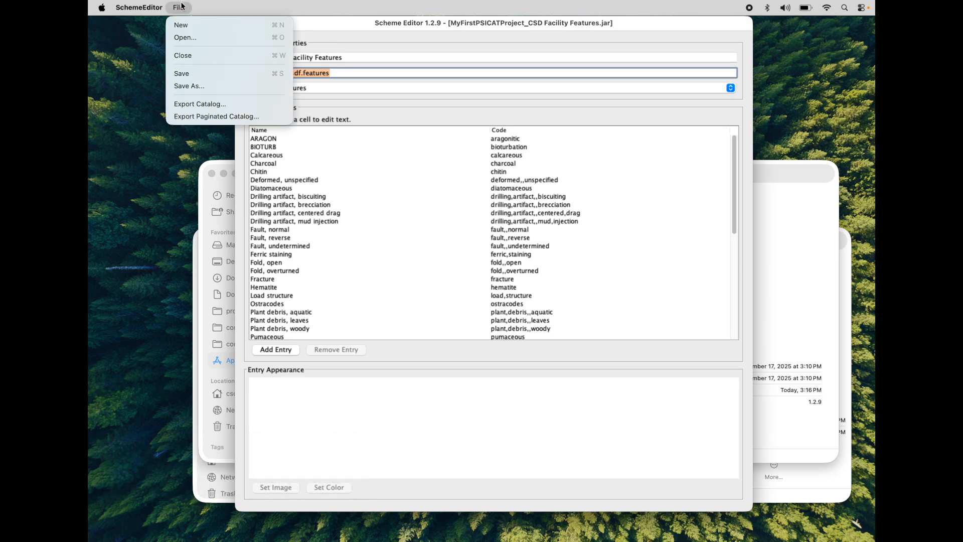
click(202, 27)
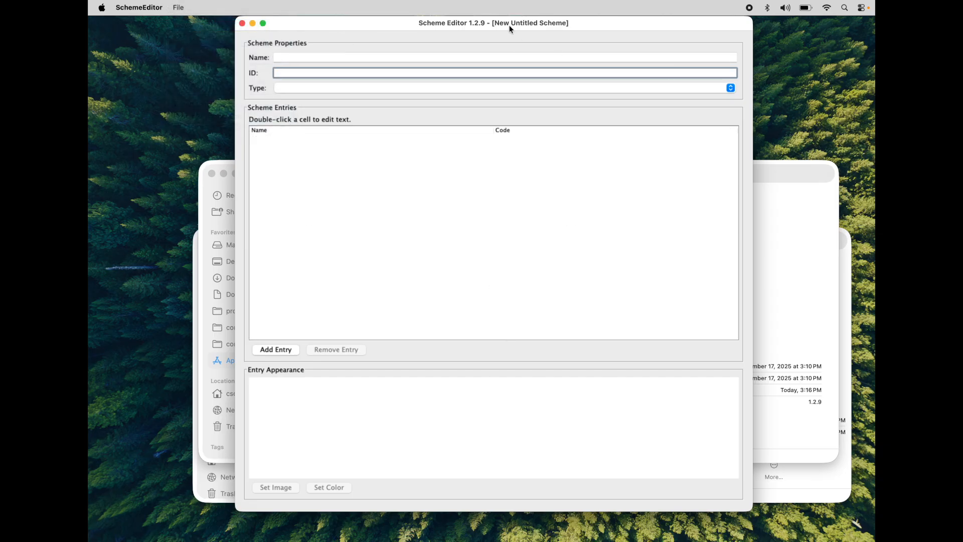
click(314, 57)
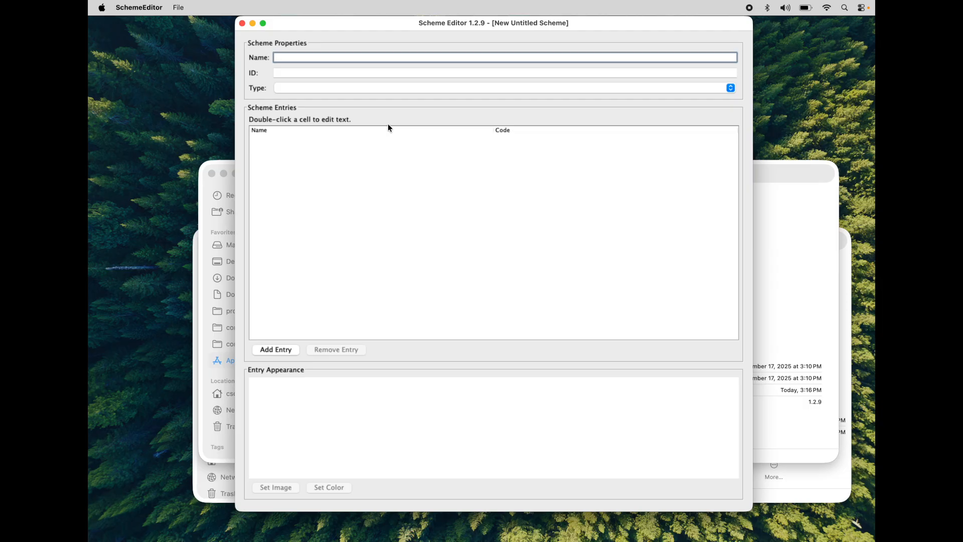
text(Simple L)
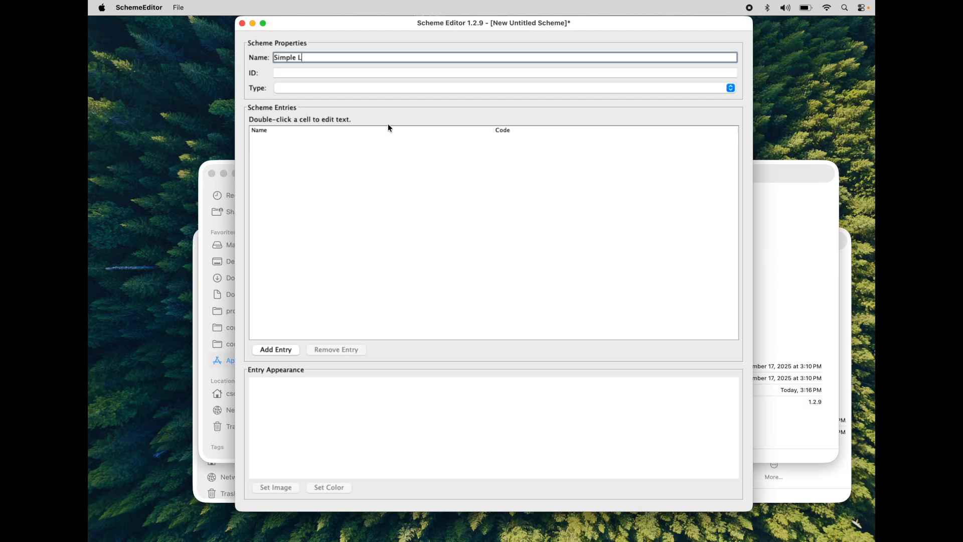
text(ithology Scheme)
- Use simple.lithology.scheme as the new scheme's ID and set its type to lithology
click(379, 76)
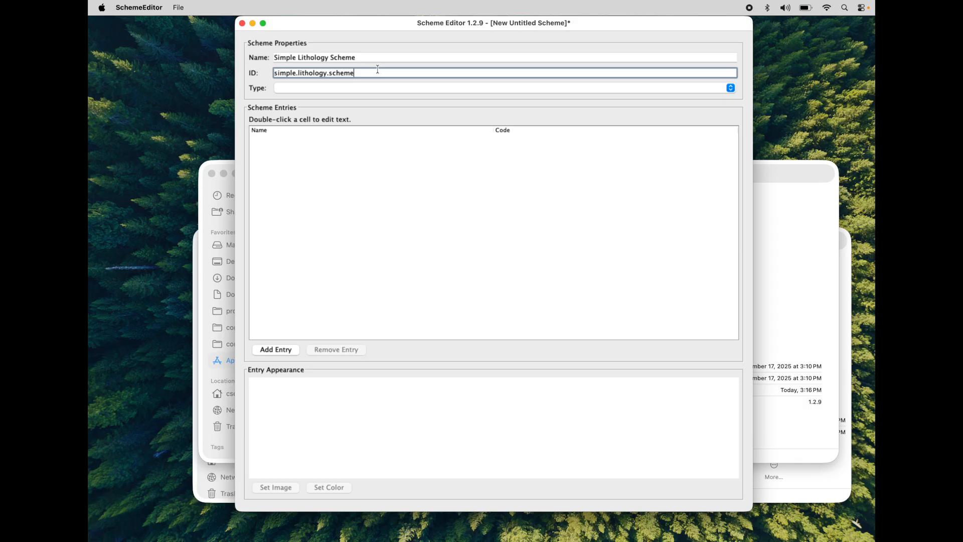
triple_click(363, 74)
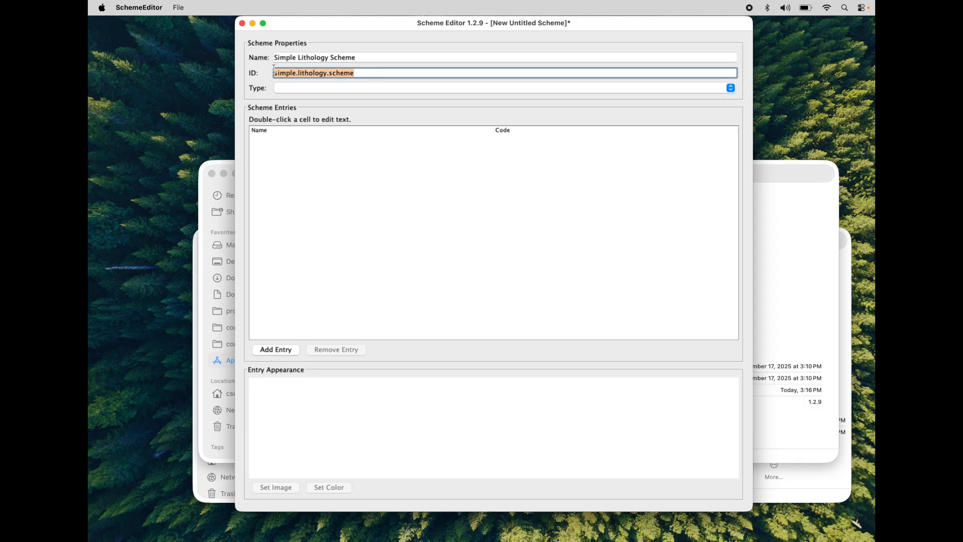
click(362, 74)
drag(363, 74, 248, 72)
click(364, 73)
click(369, 57)
click(359, 73)
click(730, 88)
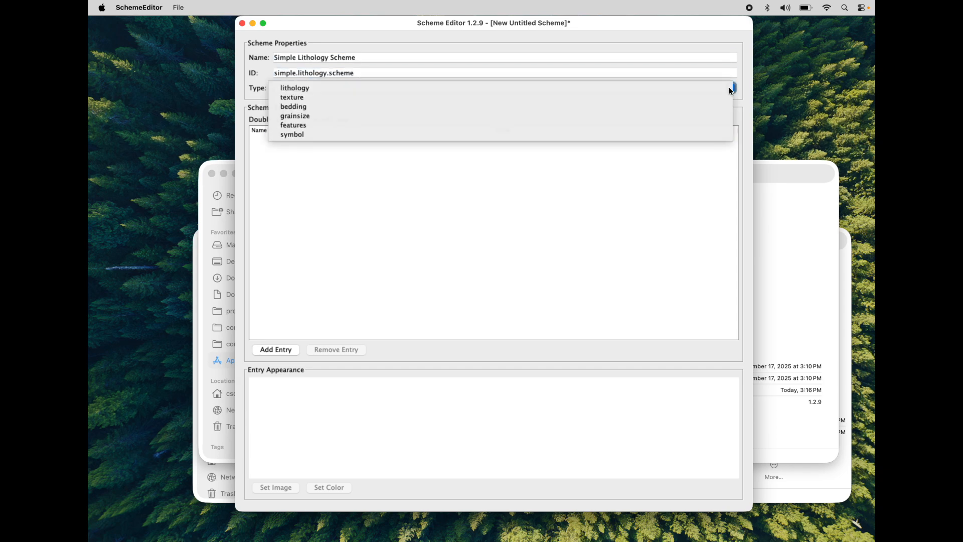
click(635, 92)
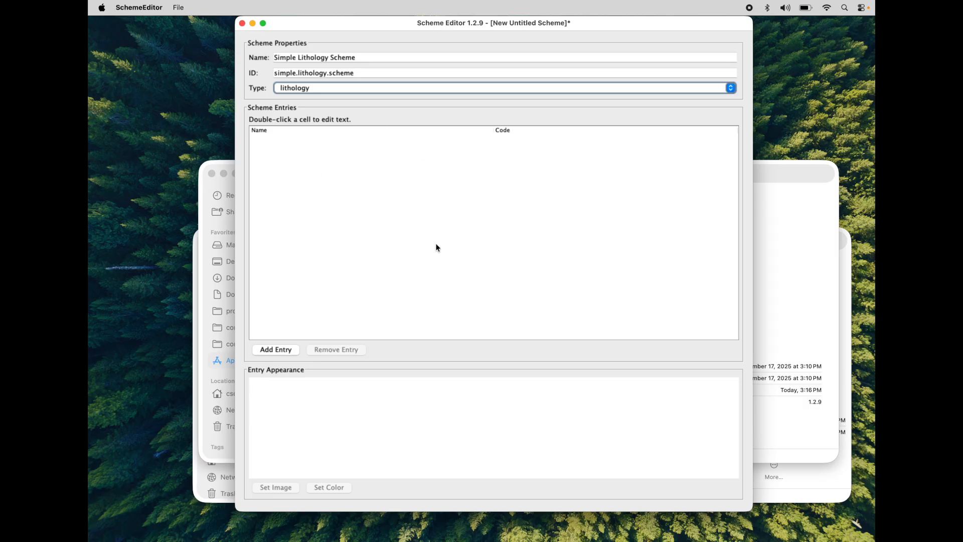
- Add an entry named Lithology 1 to the new scheme
click(277, 351)
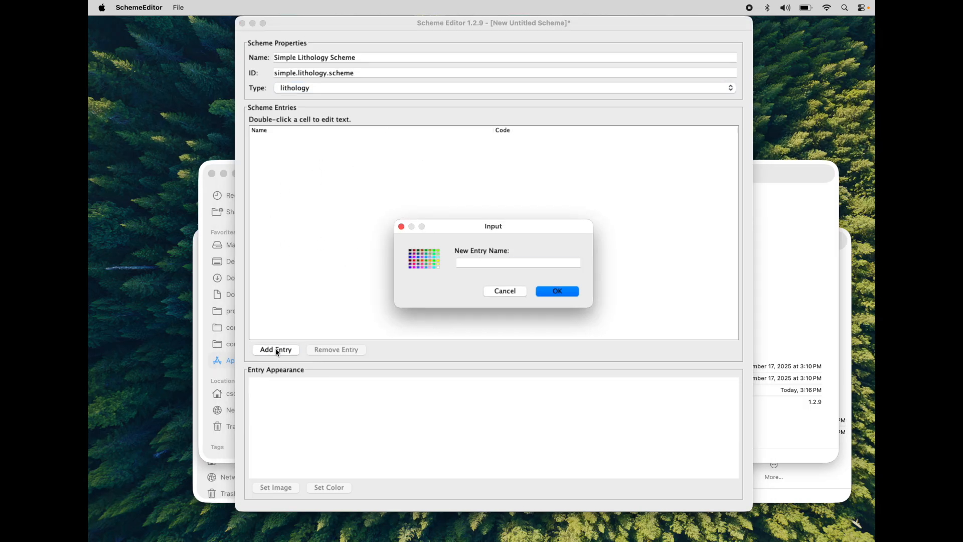
text(Lithology 1)
click(555, 291)
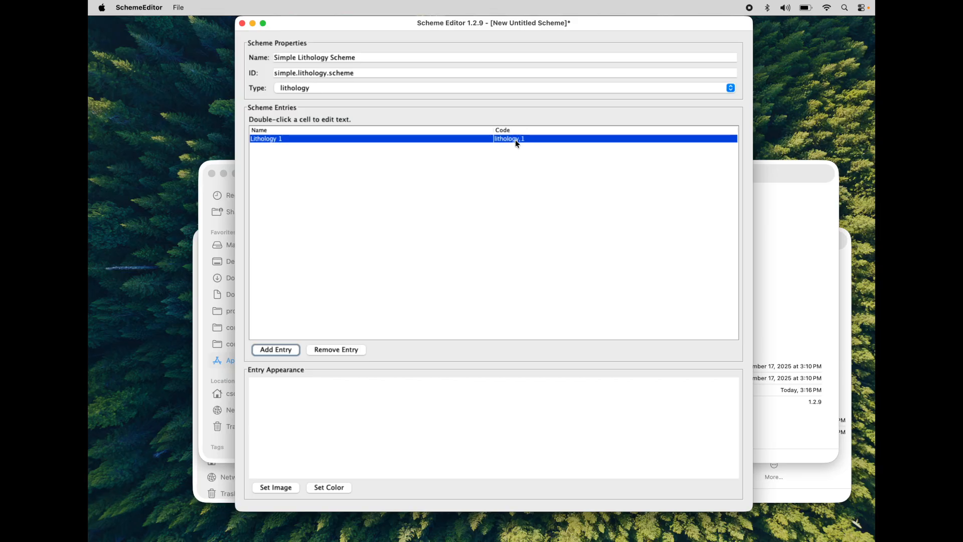
- Assign the built-in Calcareous mud image to the Lithology 1 entry
click(280, 488)
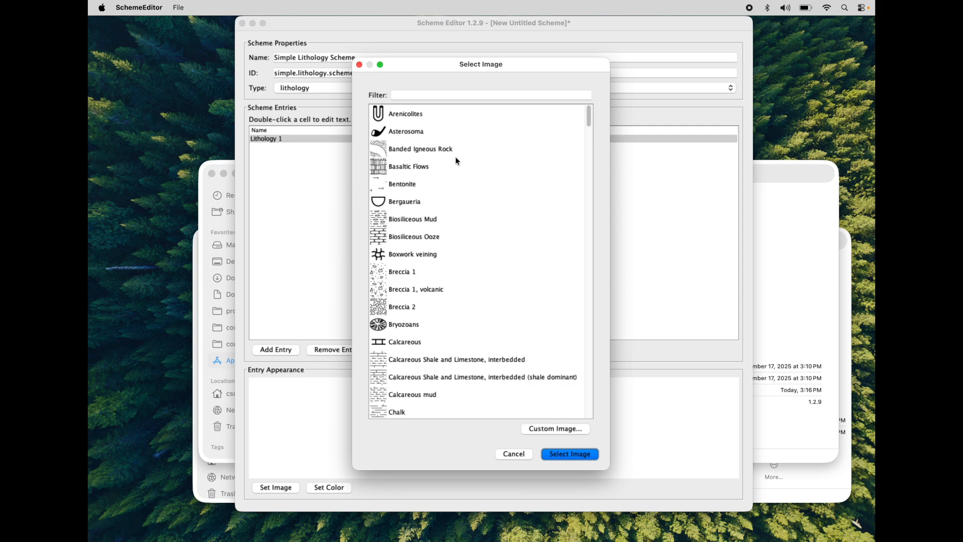
scroll(458, 161, down, 5)
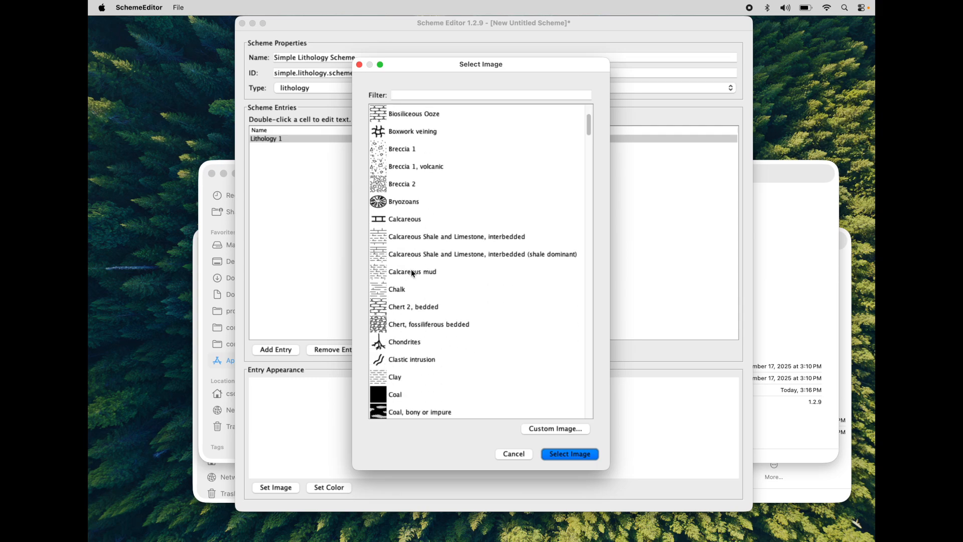
click(413, 274)
click(567, 453)
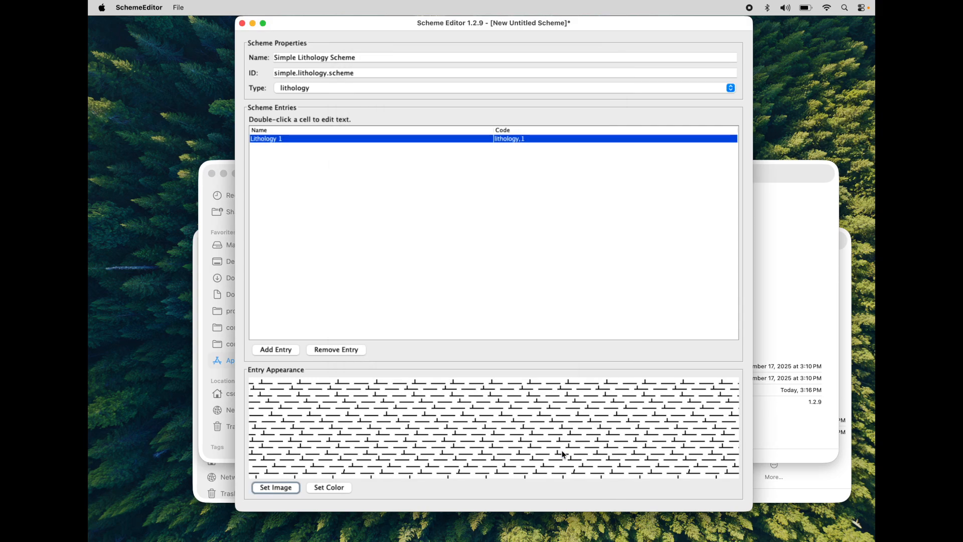
- Set the Lithology 1 entry's color to a new light cyan swatch, 102,255,255
click(326, 485)
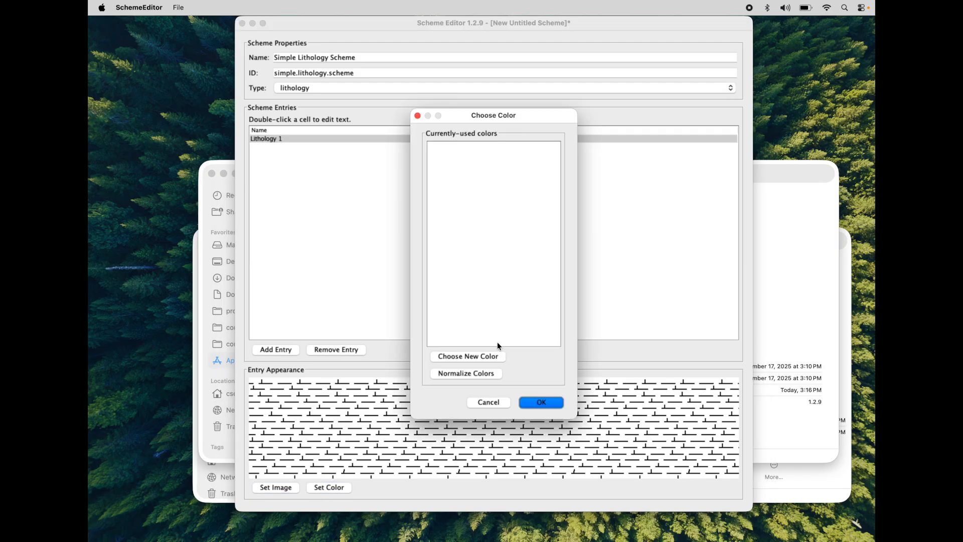
click(492, 357)
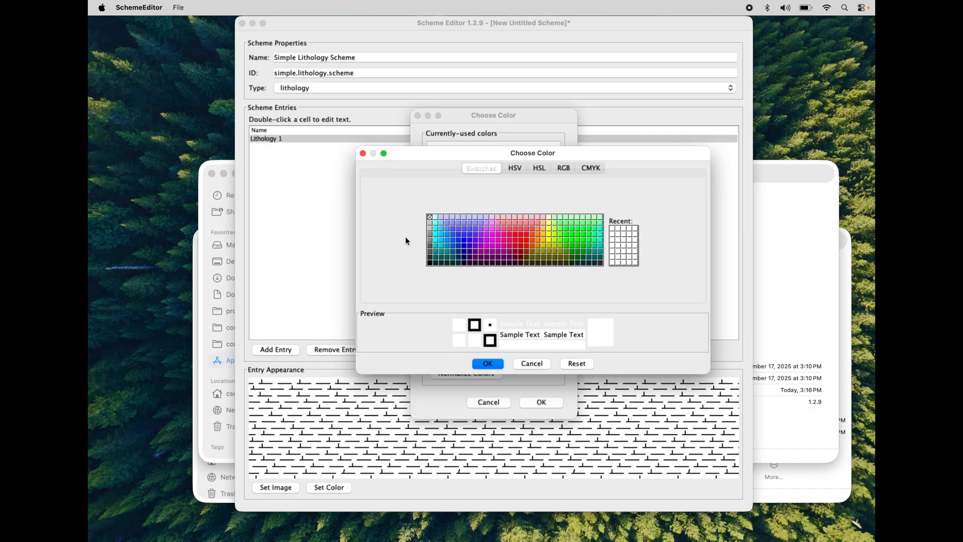
click(436, 228)
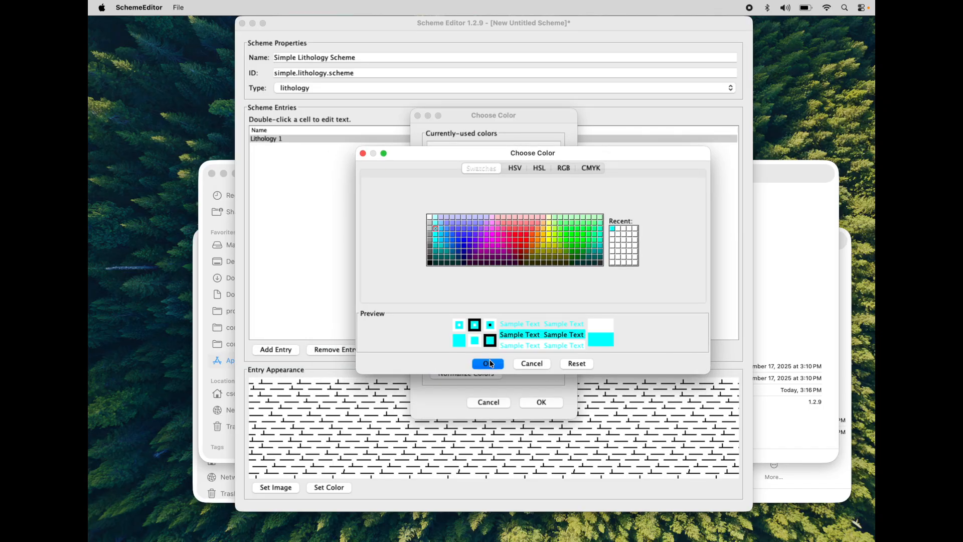
click(489, 363)
drag(542, 122, 546, 149)
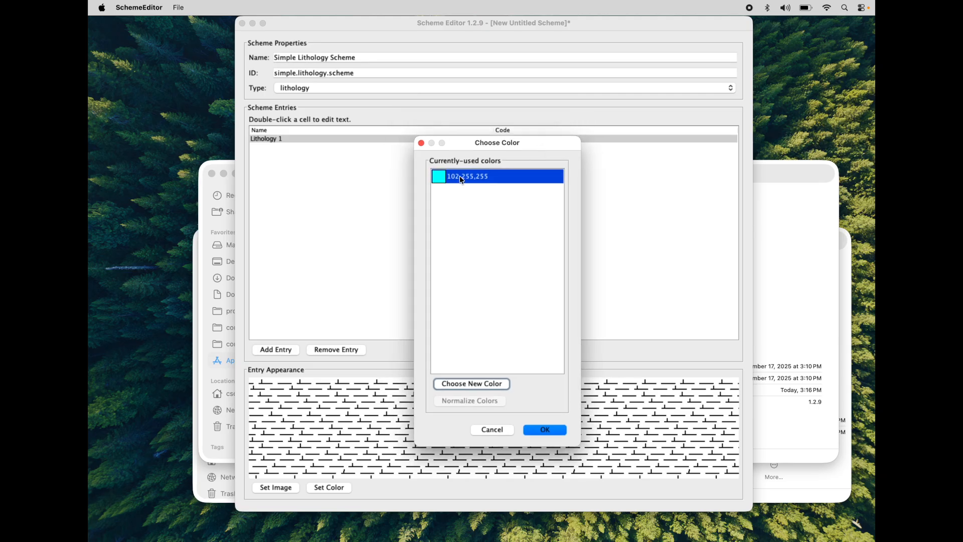
drag(528, 155, 591, 141)
click(601, 412)
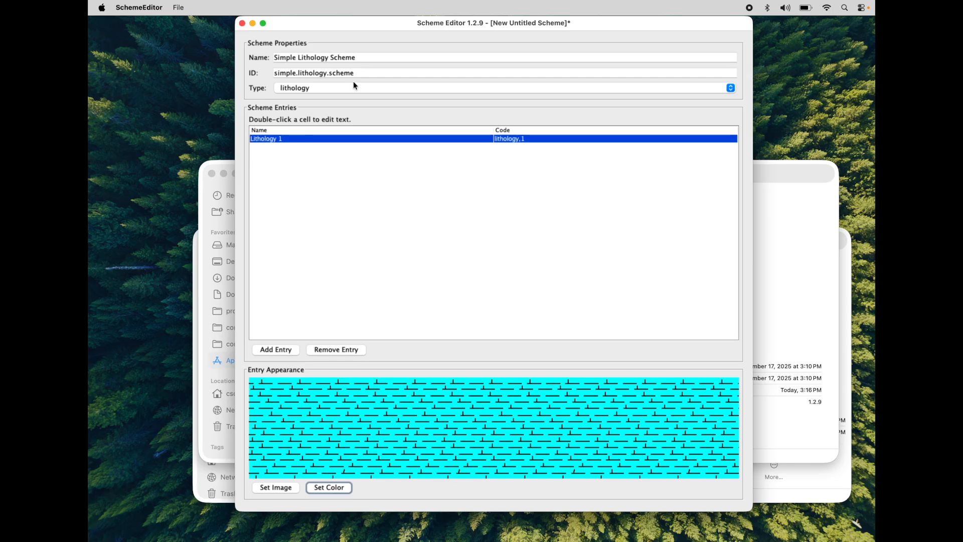
- Add an entry named Lithology 2 and assign it the built-in Chert 2, bedded image
click(266, 347)
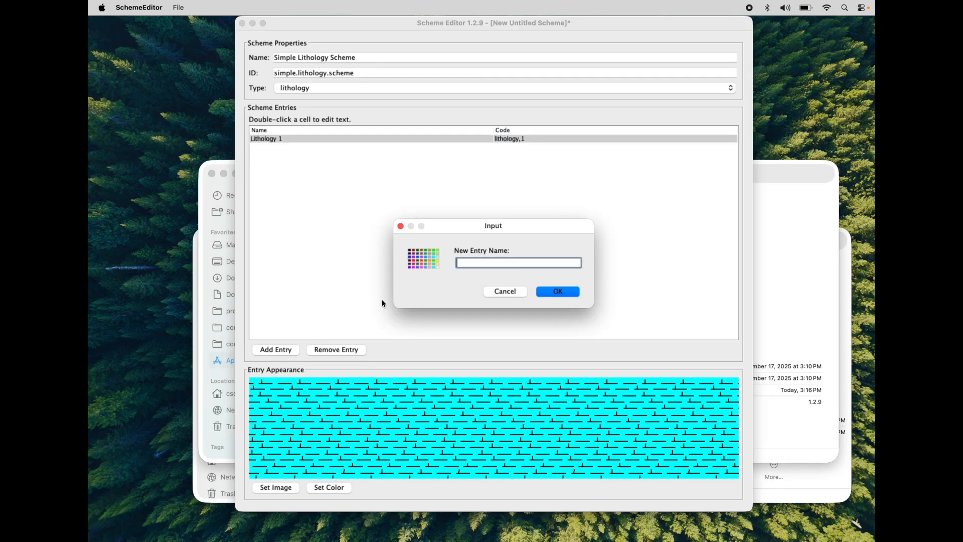
text(Lithology 2)
click(551, 290)
click(279, 487)
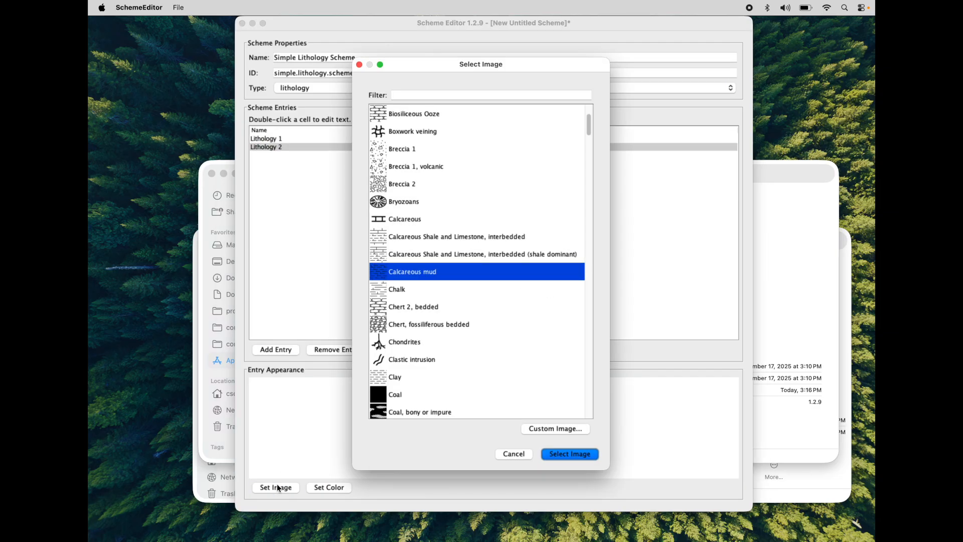
click(397, 306)
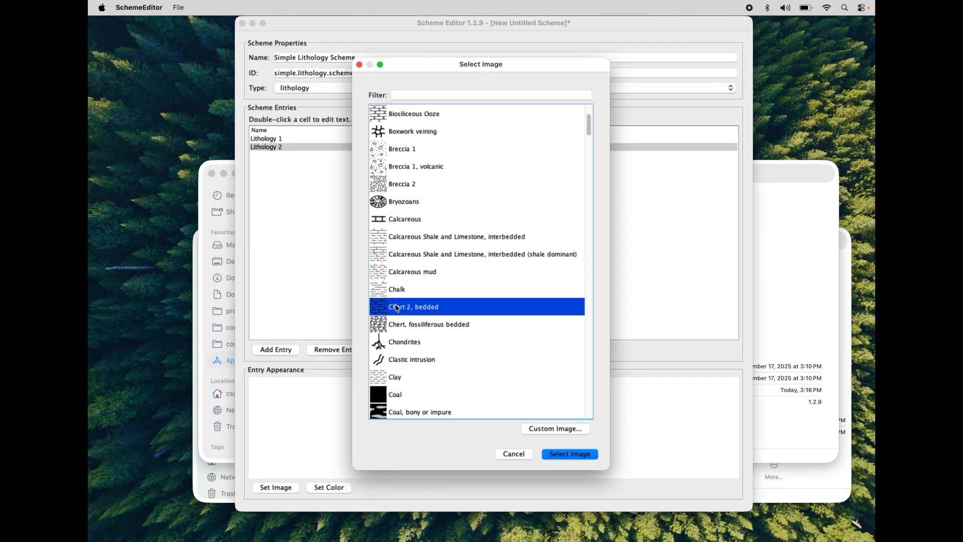
click(552, 452)
- Set the Lithology 2 entry's color to a new bright green swatch, 51,255,51
click(313, 487)
drag(501, 117, 531, 118)
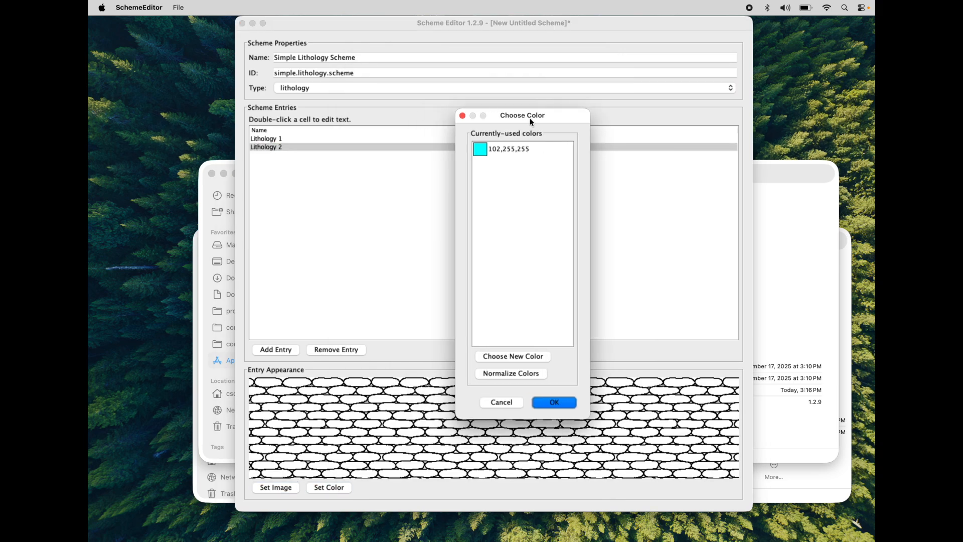
click(532, 356)
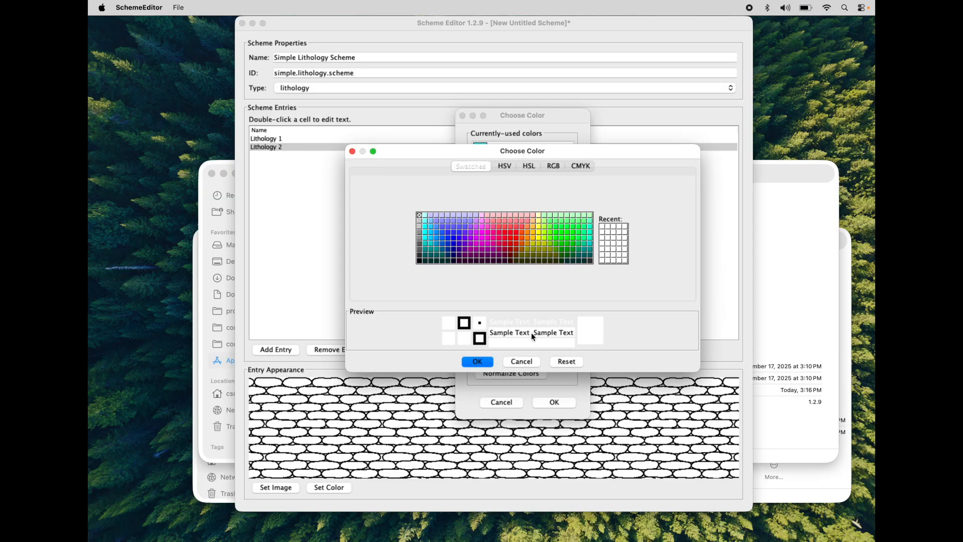
click(561, 231)
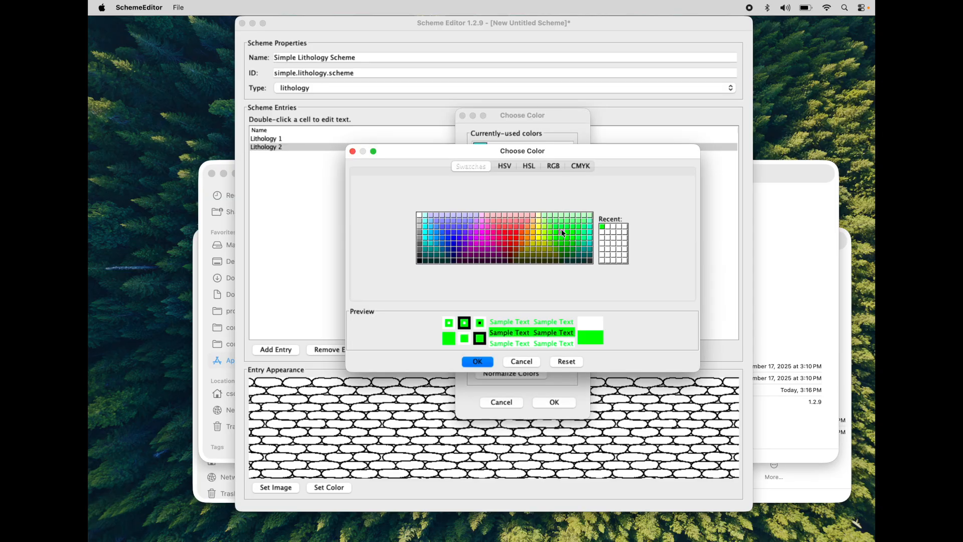
click(477, 362)
click(554, 403)
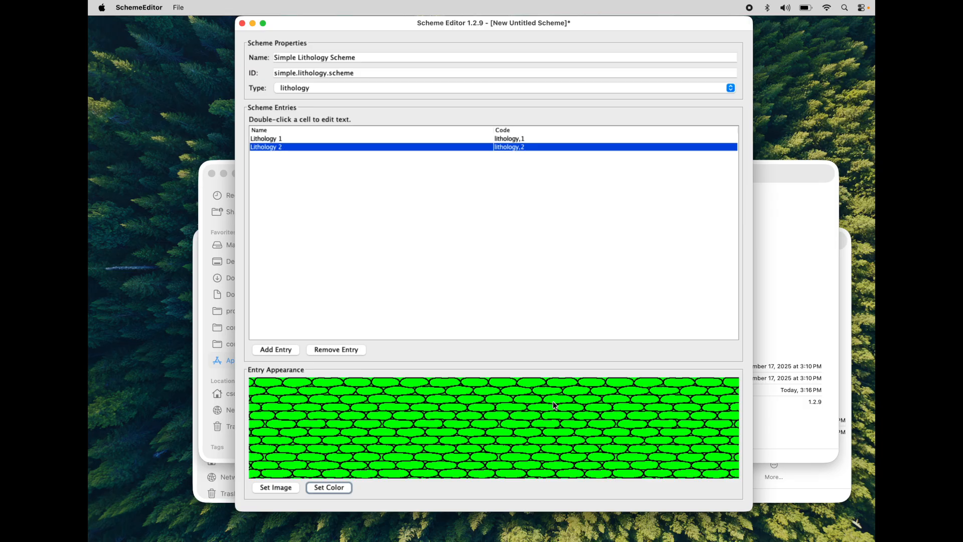
click(290, 139)
click(283, 146)
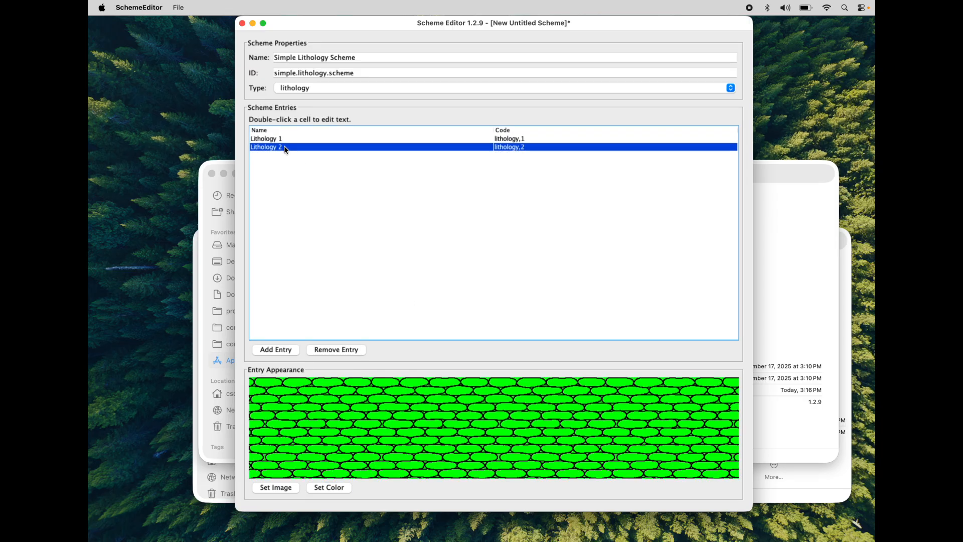
- Add an entry named Lithology 3 and assign it the built-in Chert, fossiliferous bedded image
click(279, 349)
text(Lithology 3)
click(546, 292)
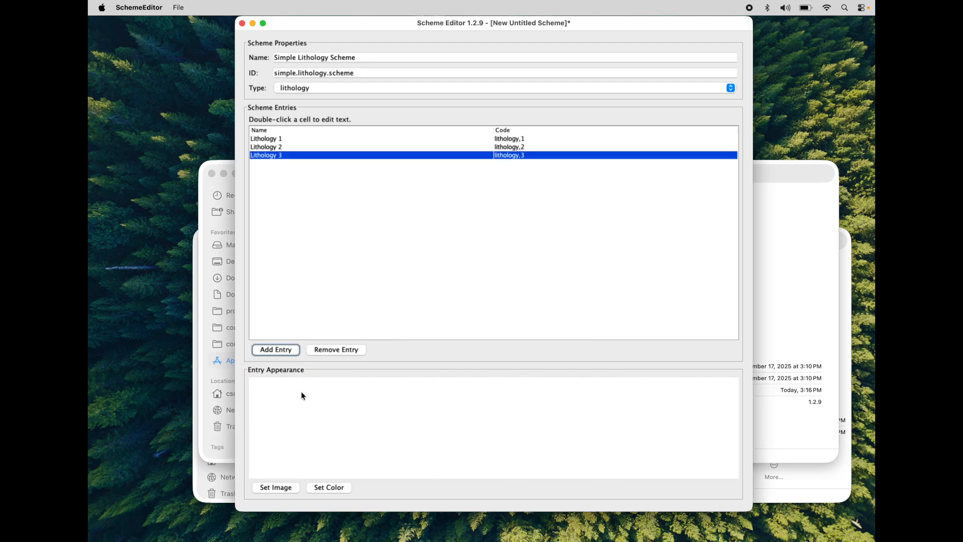
click(277, 487)
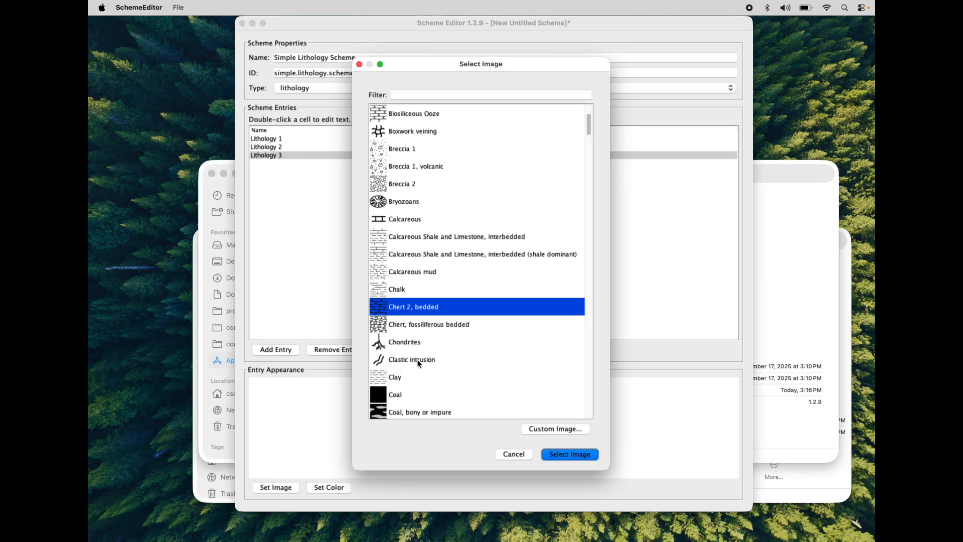
click(427, 325)
click(560, 453)
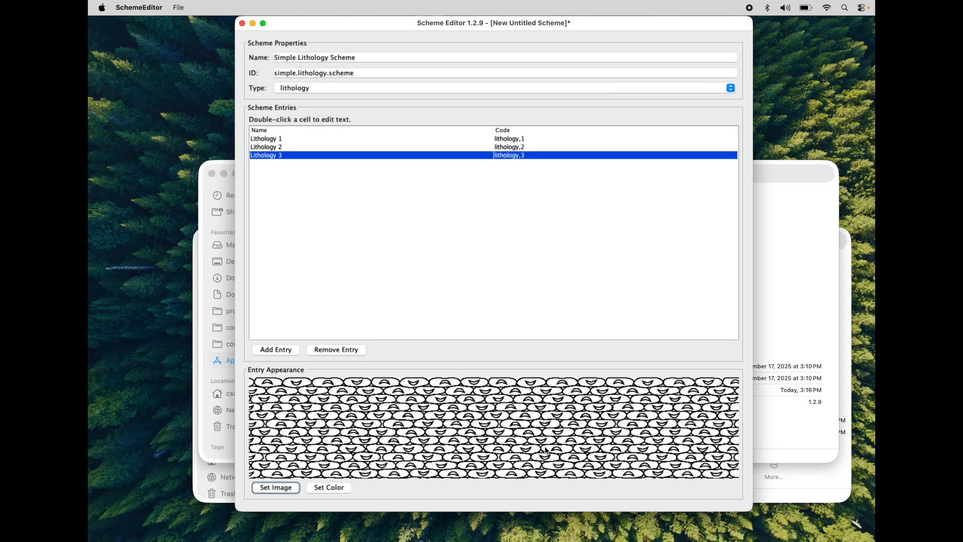
- Bring up the currently-used colors for the Lithology 3 entry and select 102,255,255
click(334, 487)
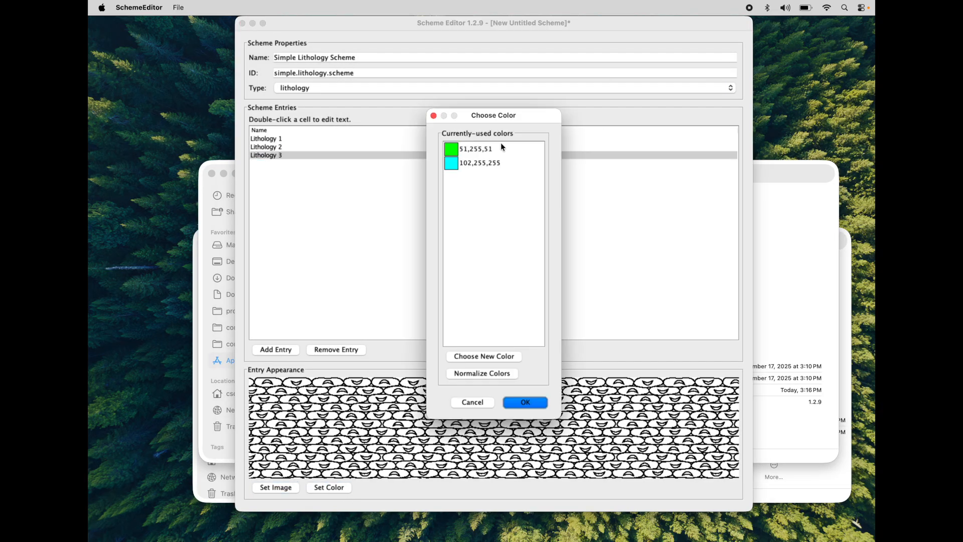
drag(518, 120, 688, 141)
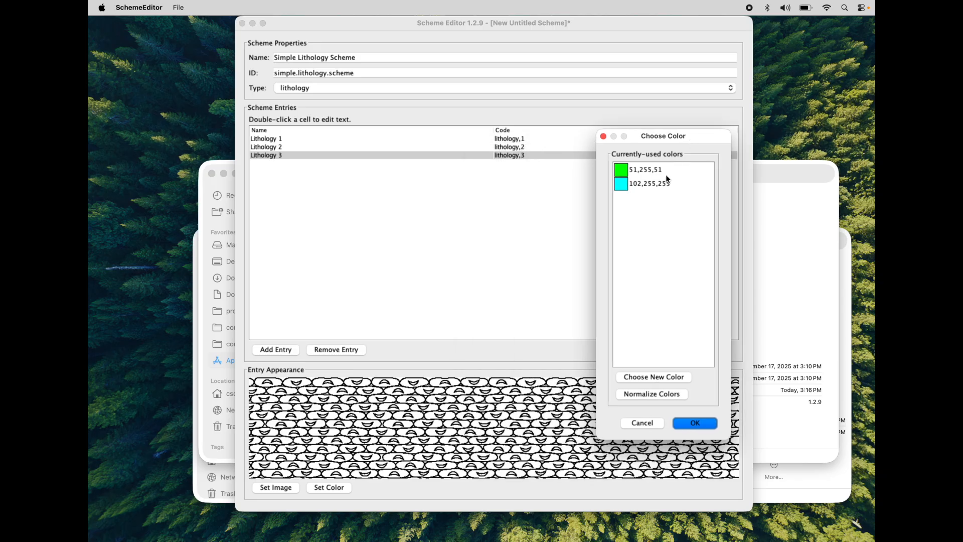
click(671, 170)
click(666, 184)
click(666, 172)
click(668, 184)
drag(693, 137, 735, 125)
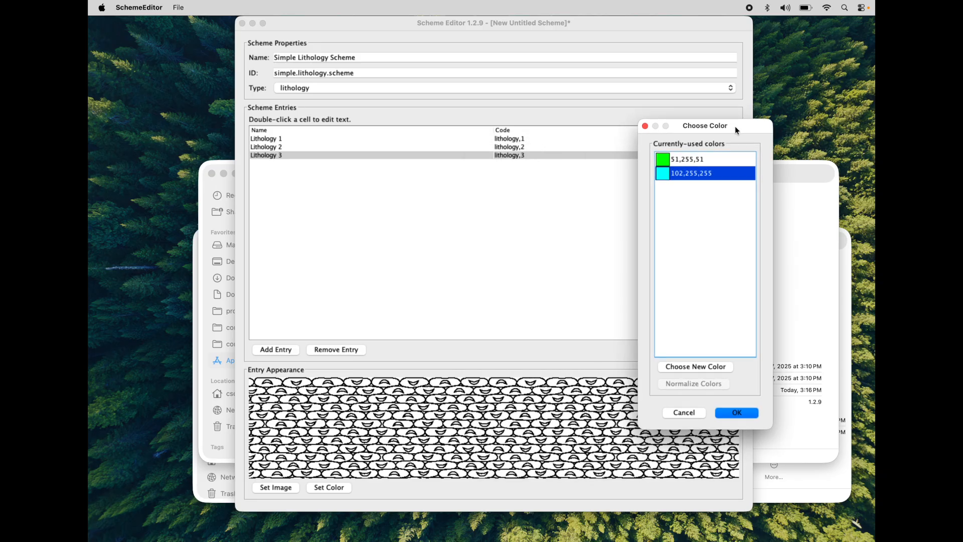
click(715, 365)
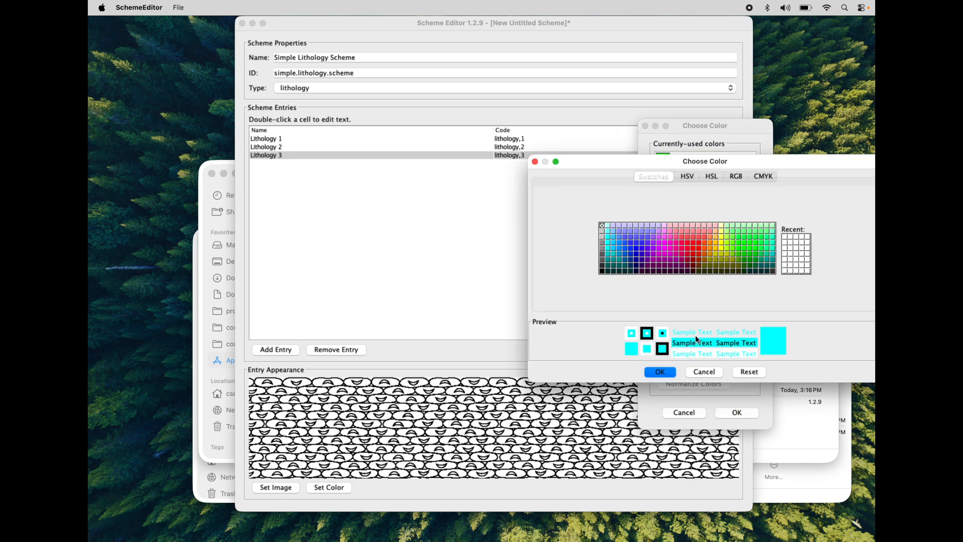
click(609, 245)
click(608, 237)
click(609, 242)
click(608, 248)
drag(771, 156, 737, 194)
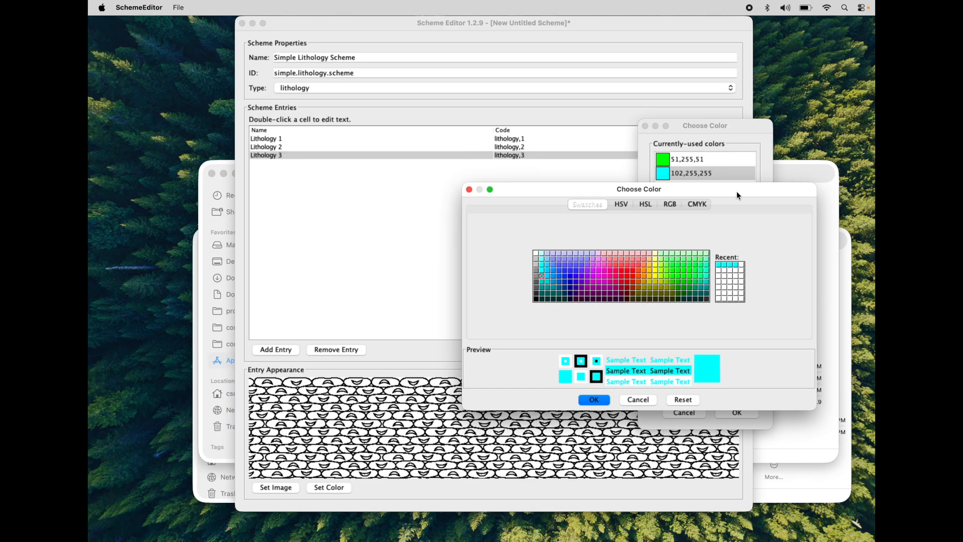
click(643, 398)
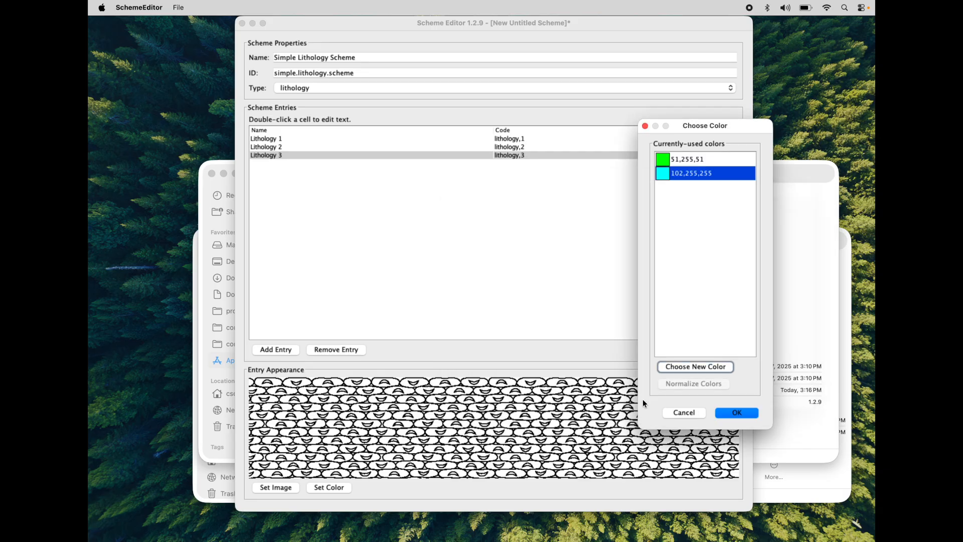
- Set the Lithology 3 entry's color to the currently-used green, 51,255,51, and compare the appearance of the three entries
click(702, 159)
click(699, 173)
drag(721, 124, 706, 125)
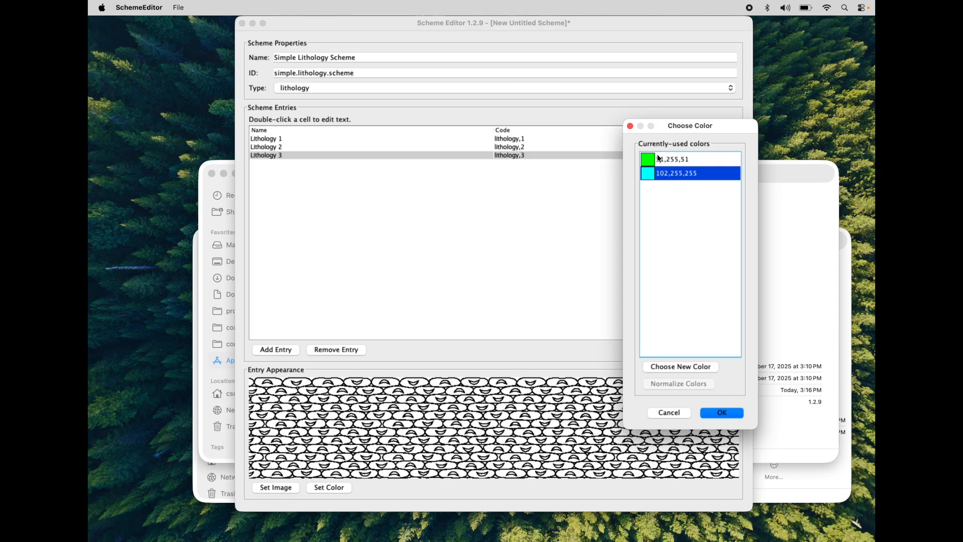
drag(728, 130, 708, 130)
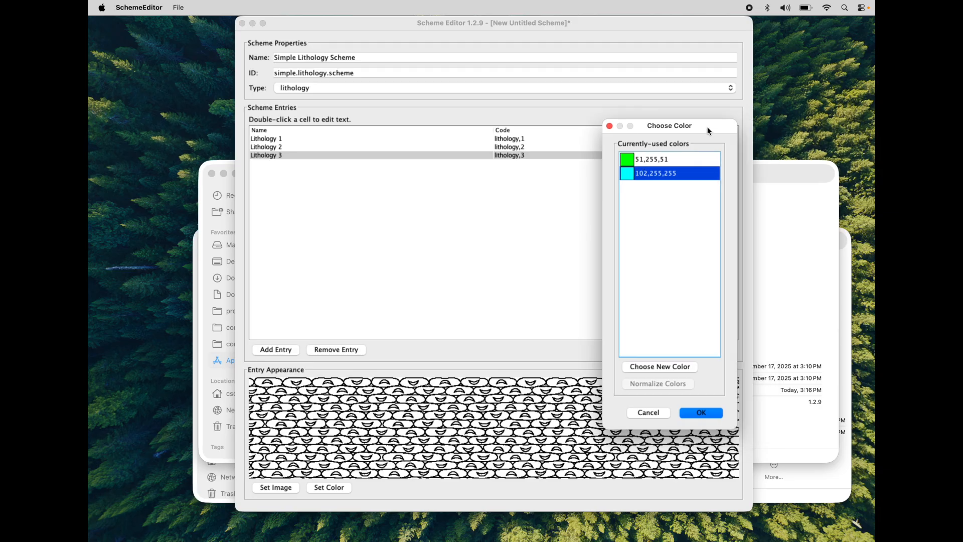
click(658, 159)
drag(703, 128, 718, 125)
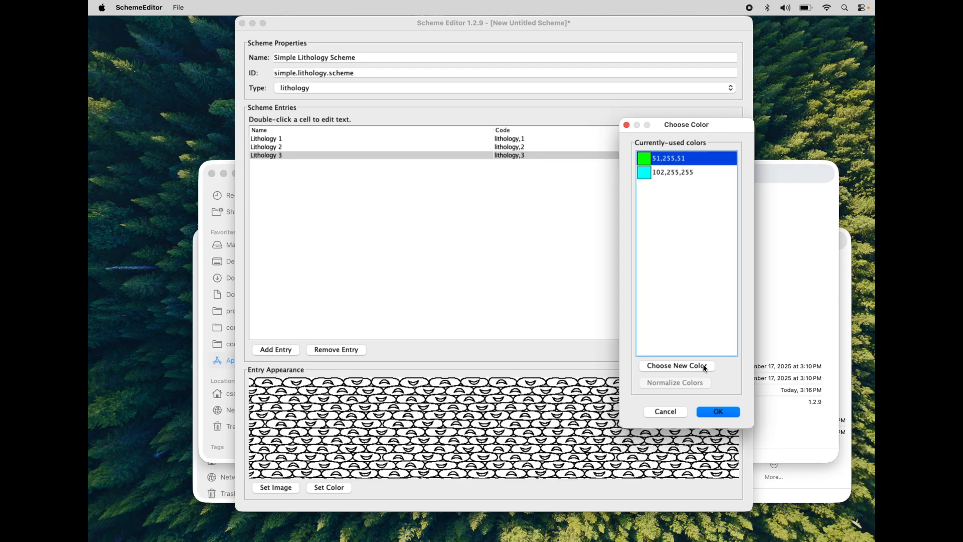
click(723, 412)
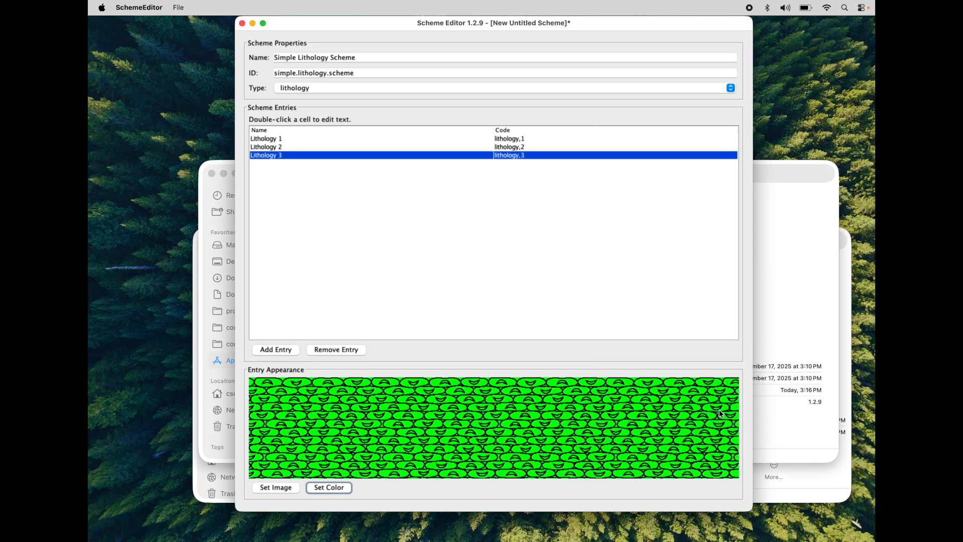
click(289, 147)
click(289, 140)
click(285, 146)
click(285, 155)
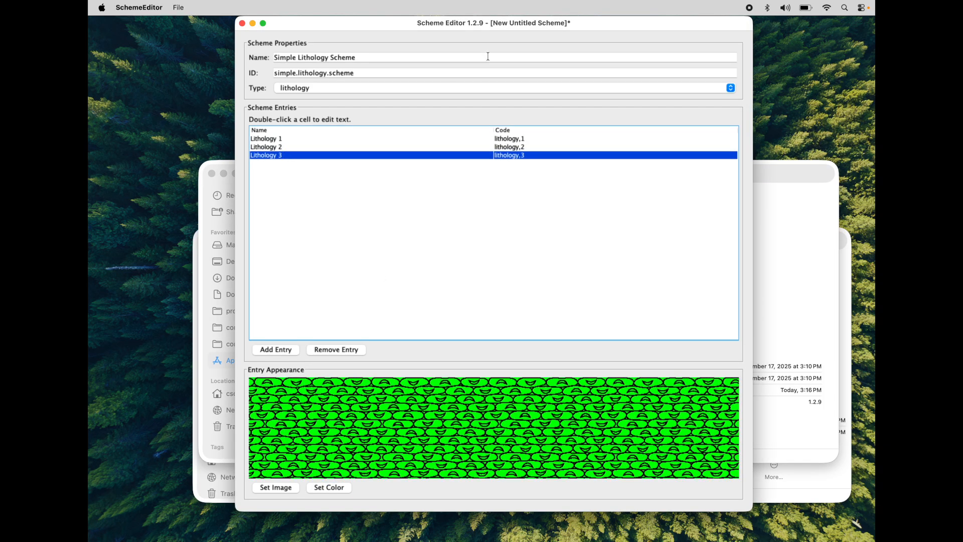
- Save the new scheme to the Desktop as Simple Lithology Scheme.jar
drag(584, 25, 591, 23)
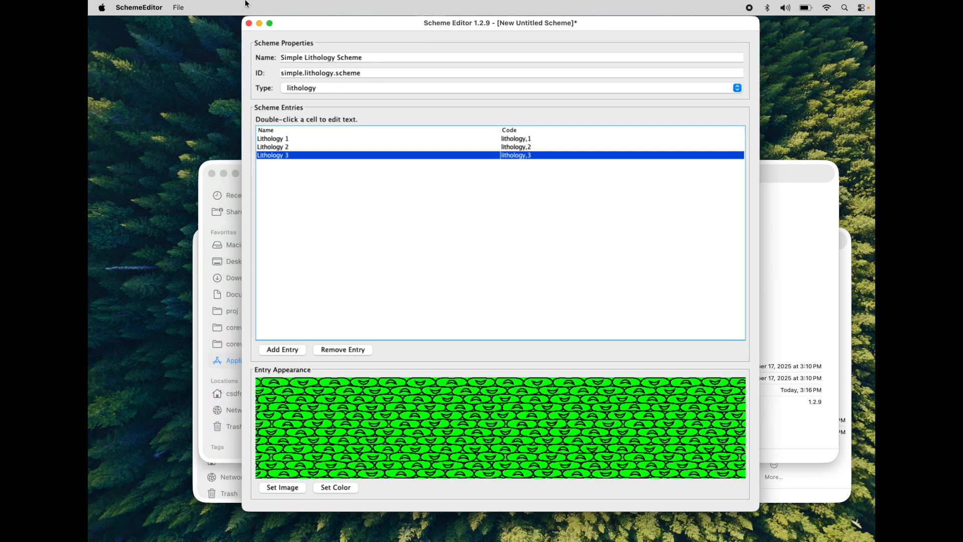
drag(299, 21, 288, 24)
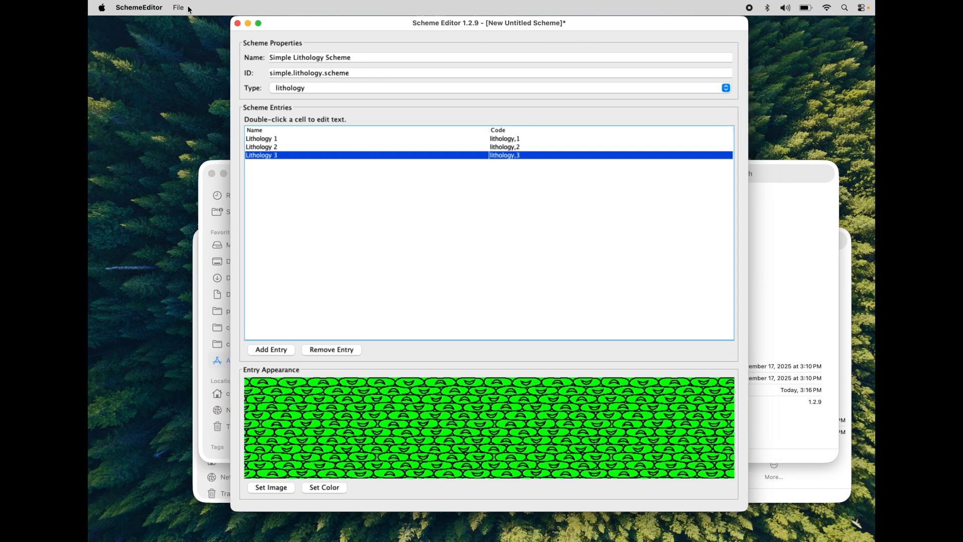
click(180, 7)
click(194, 73)
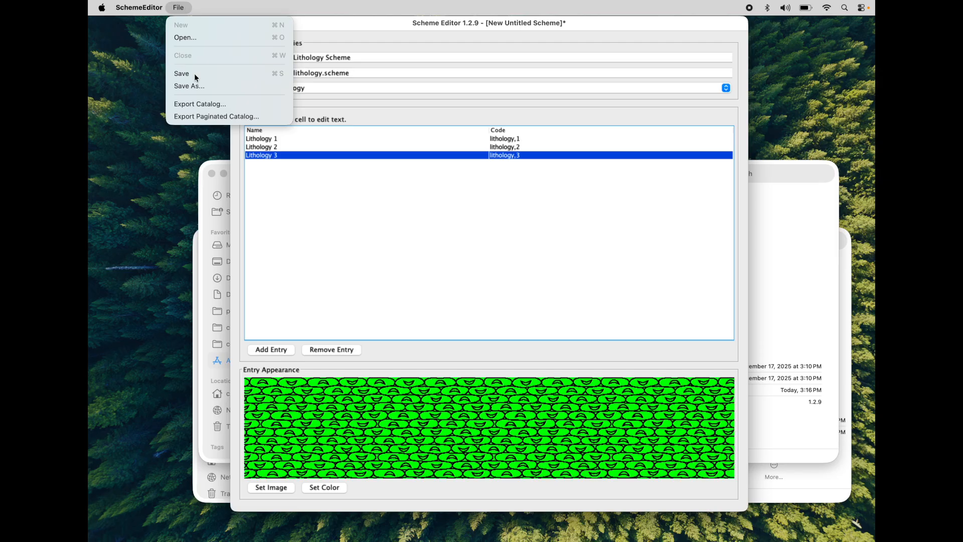
drag(500, 160, 488, 178)
double_click(367, 279)
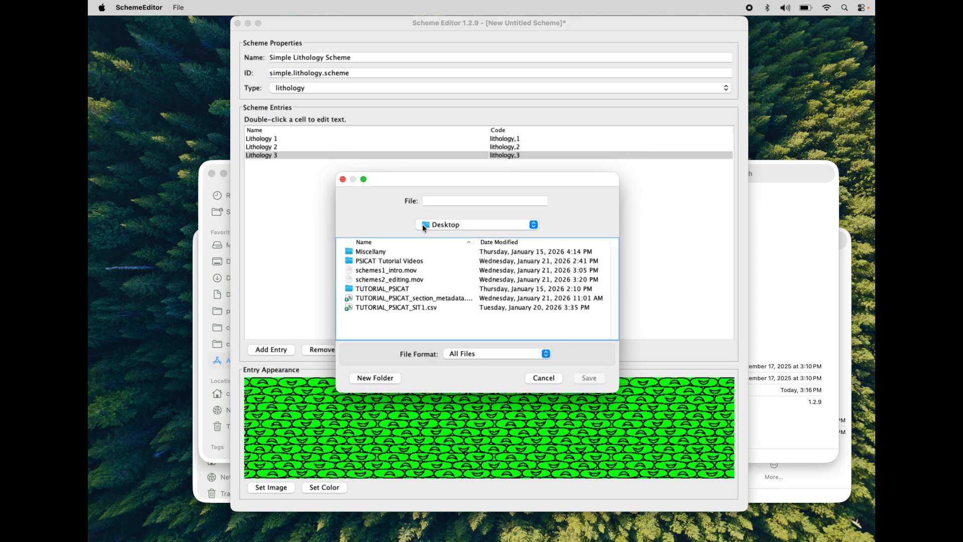
click(455, 201)
text(Simpl)
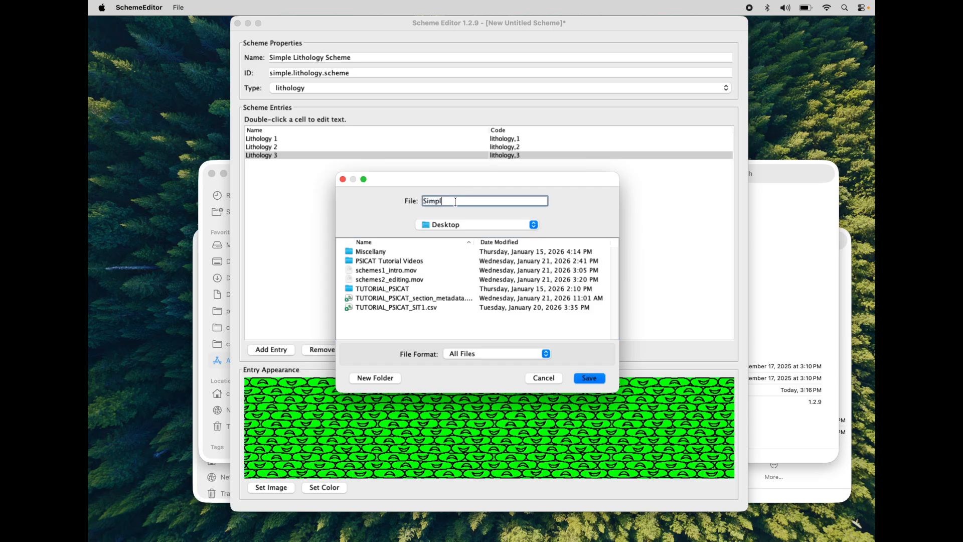
text(e Lithology Scheme.jar)
click(590, 378)
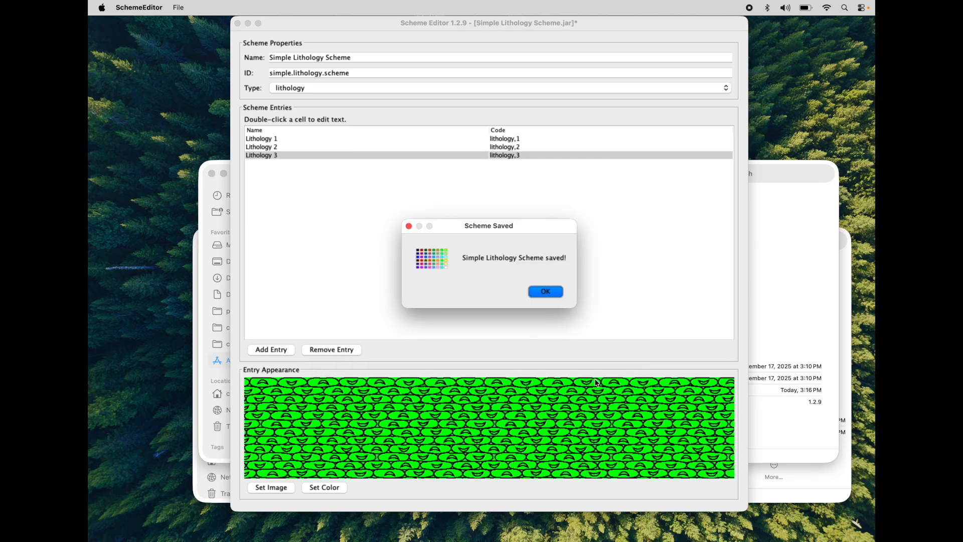
click(553, 291)
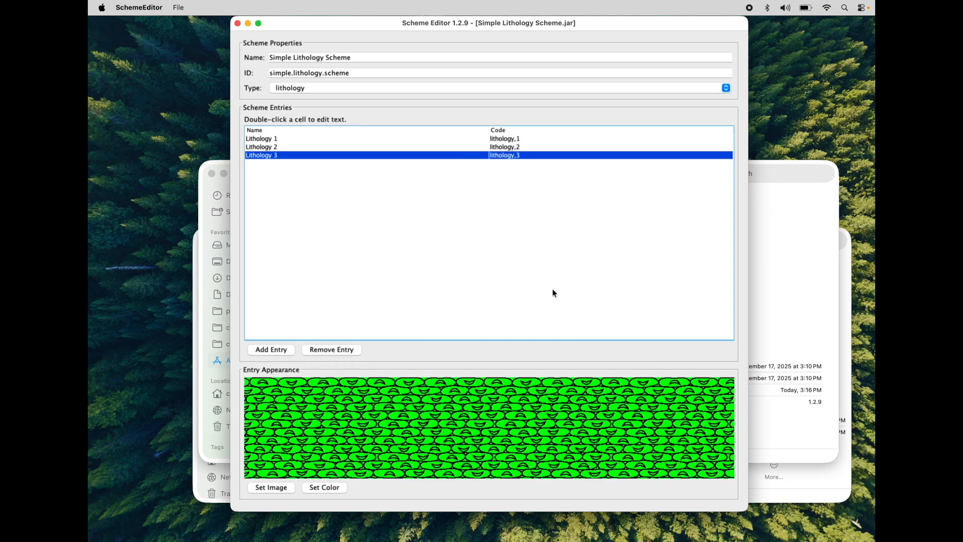
- Switch to PSICAT, re-open My First PSICAT Project and open section GLAD4-HST03-1C-1H-1
drag(625, 25, 630, 23)
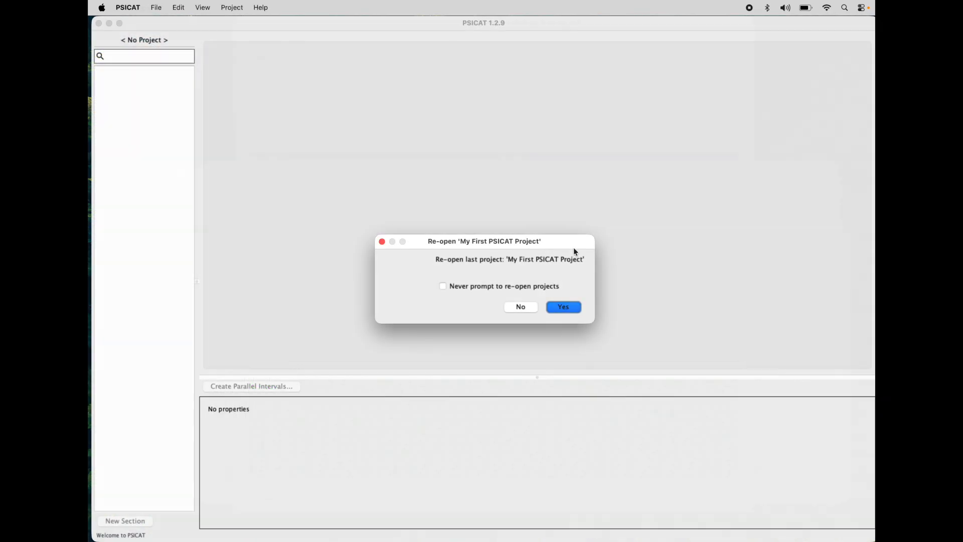
drag(554, 241, 561, 226)
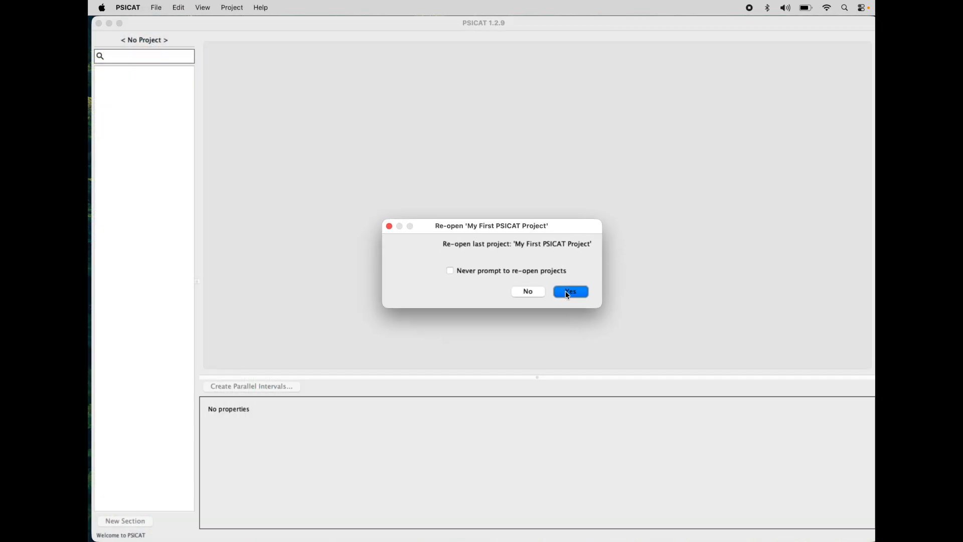
click(569, 292)
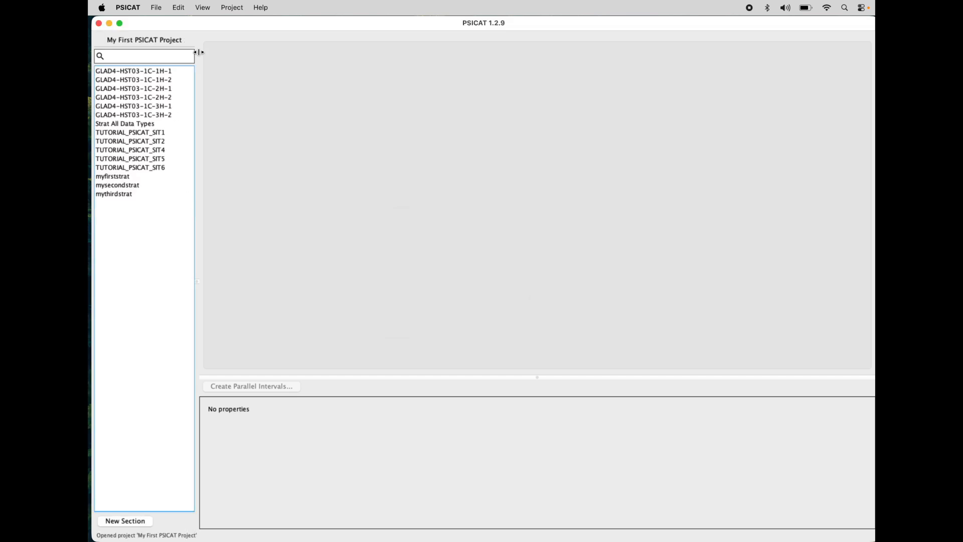
click(151, 74)
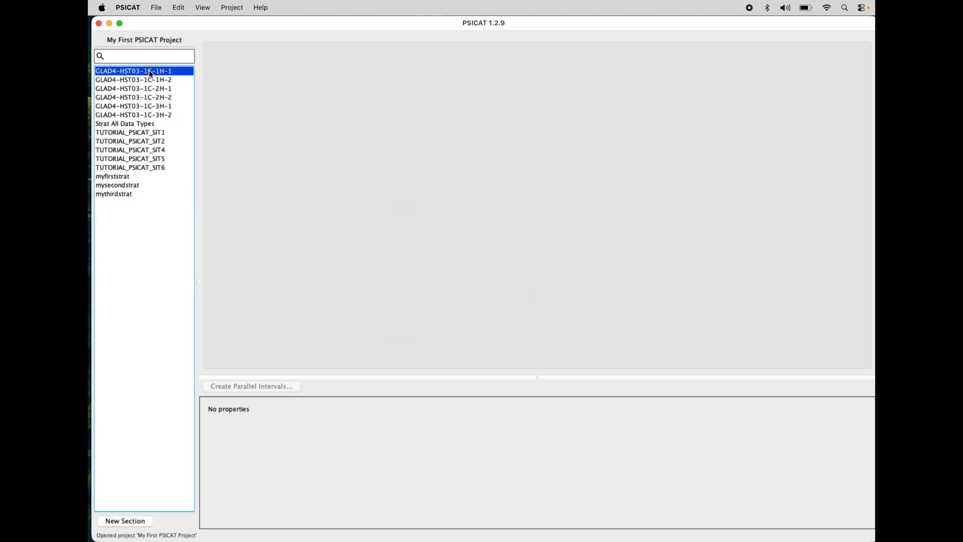
double_click(151, 74)
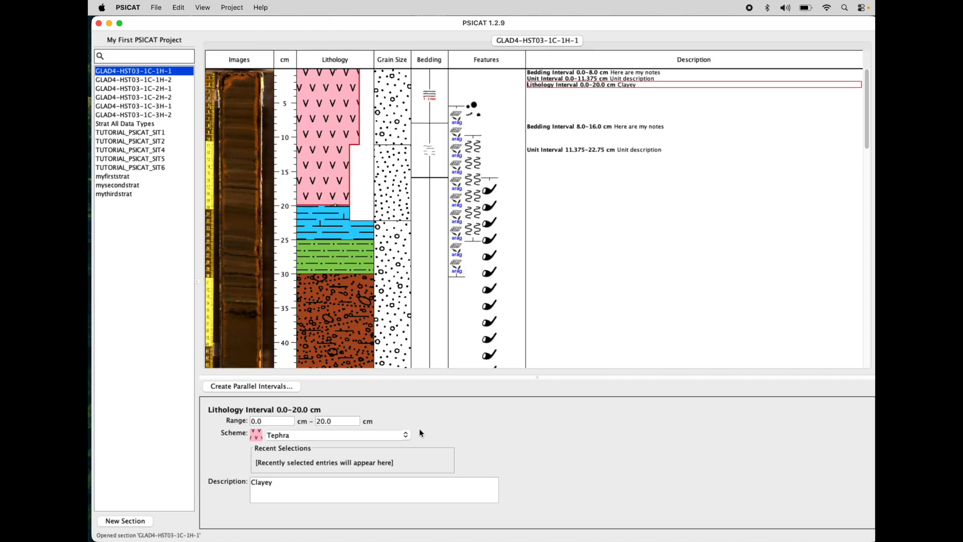
- Browse the lithology scheme entries available for the 0.0–20.0 cm lithology interval without changing its selection
click(406, 434)
drag(407, 501, 406, 472)
click(503, 425)
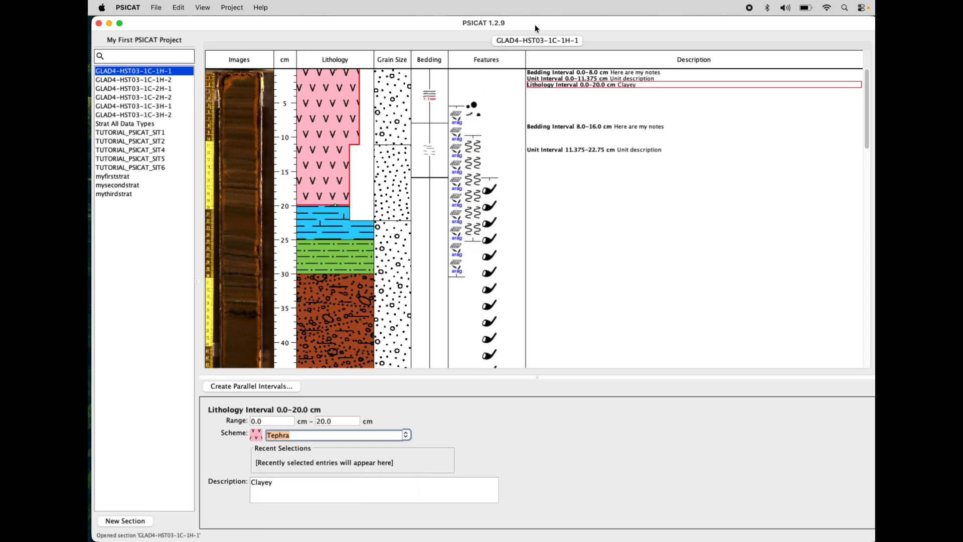
- Close section GLAD4-HST03-1C-1H-1 and open the list of schemes used by the project
key(super+w)
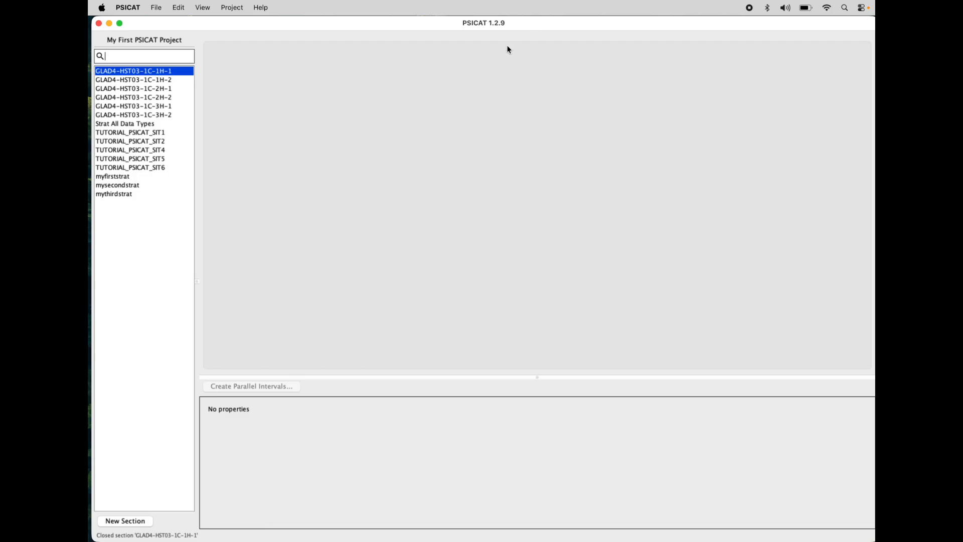
click(232, 7)
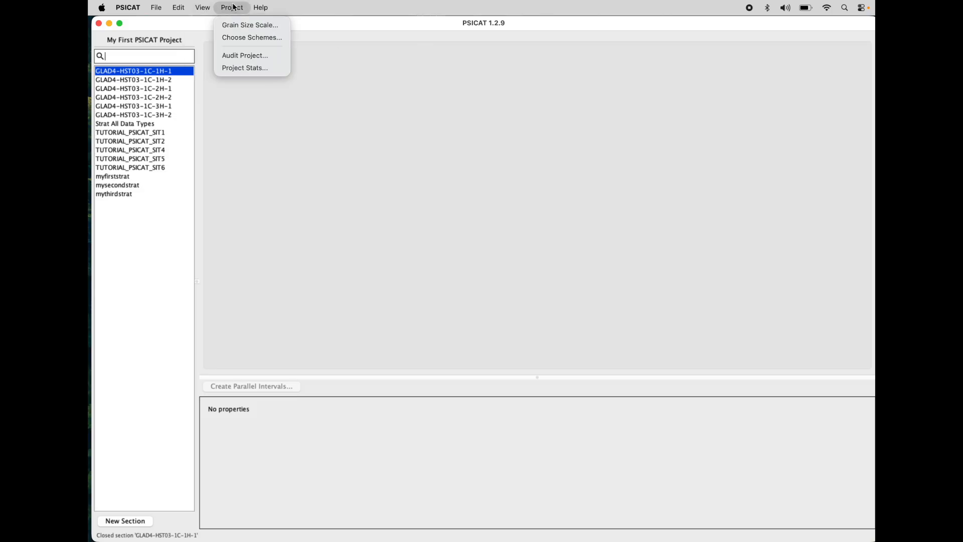
click(237, 38)
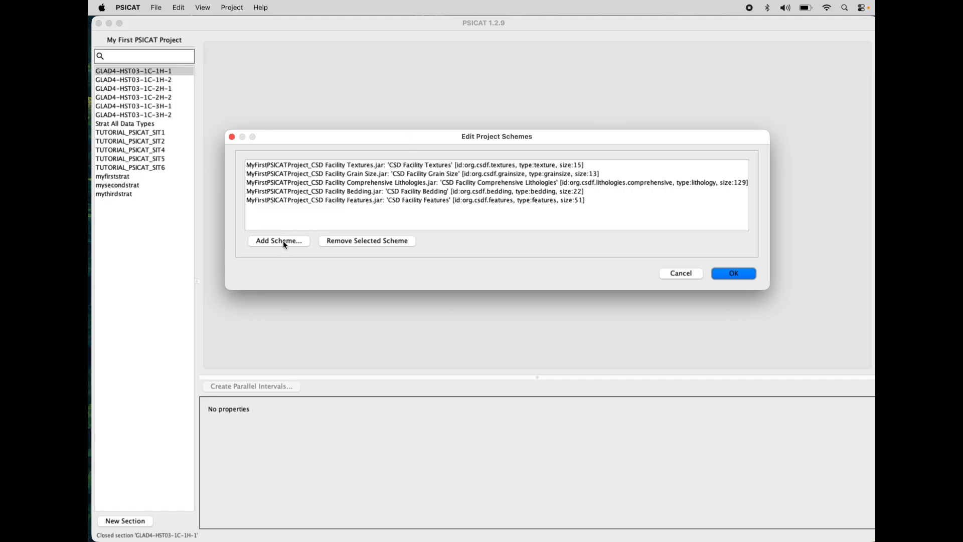
- Examine the project's existing schemes, comparing the CSD Facility Comprehensive Lithologies entry with the Bedding and Features entries
click(424, 183)
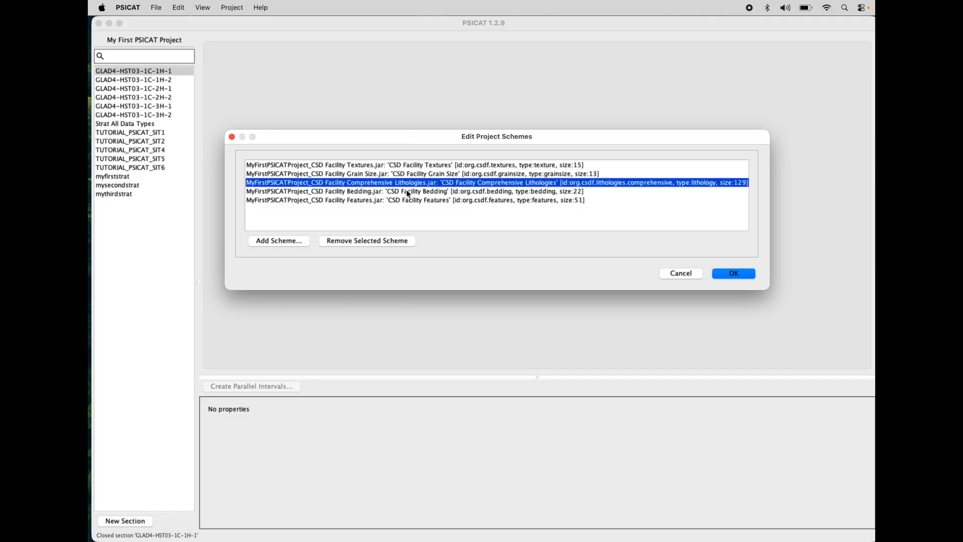
click(407, 192)
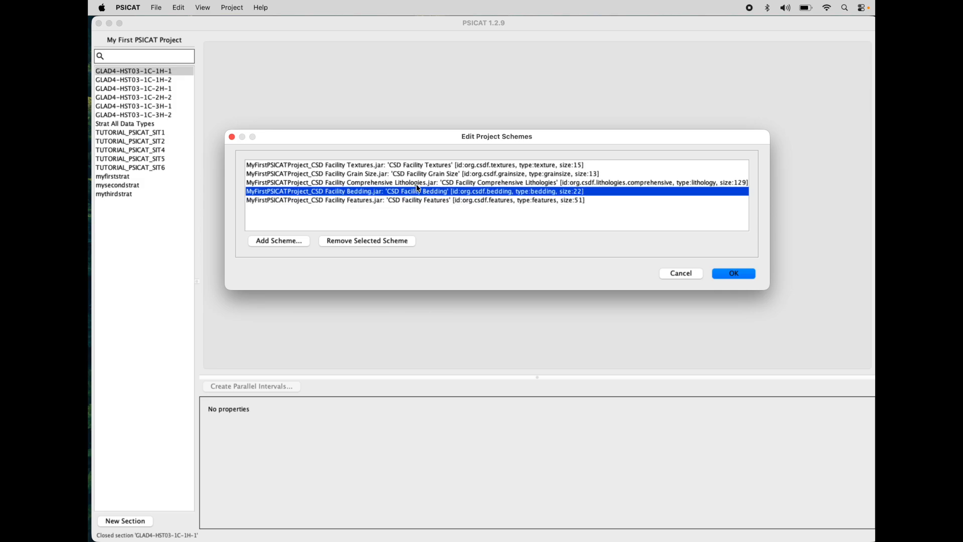
click(416, 184)
drag(428, 137, 440, 130)
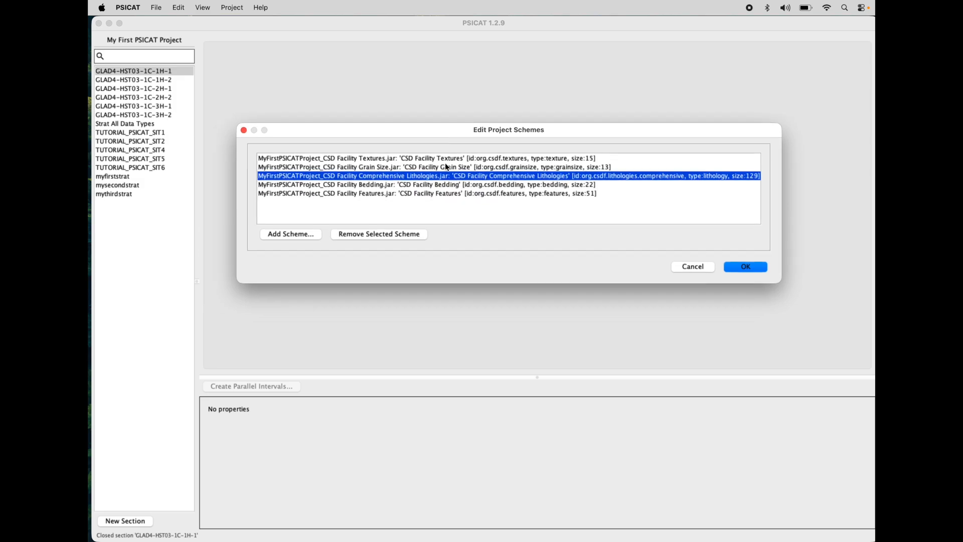
click(426, 186)
click(426, 193)
click(426, 184)
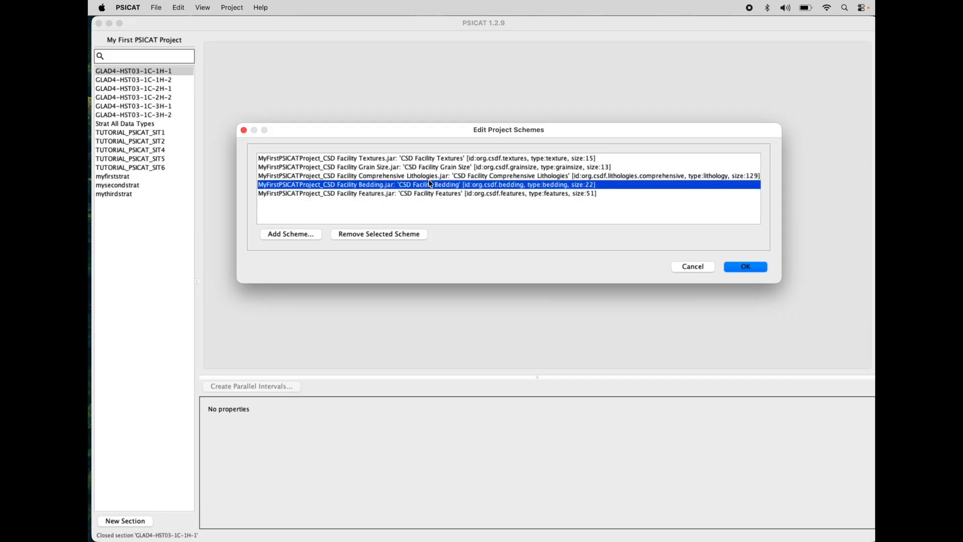
click(431, 177)
drag(449, 131, 437, 146)
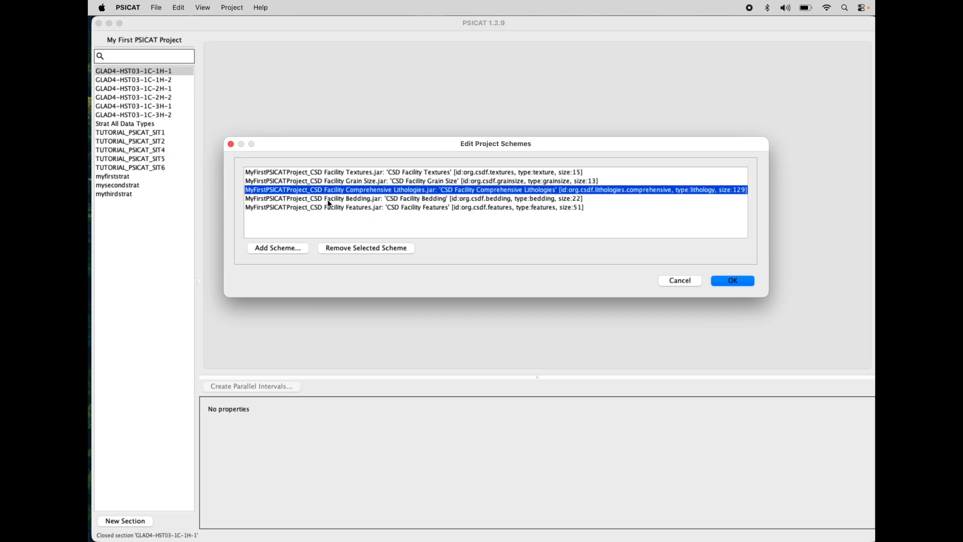
mouse_move(364, 156)
mouse_down()
mouse_move(377, 143)
mouse_move(373, 153)
mouse_up()
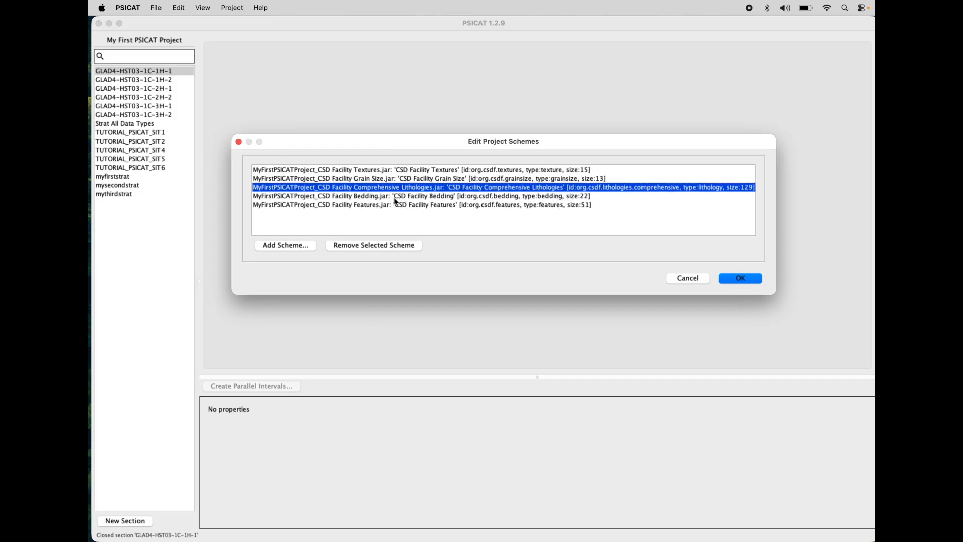
drag(416, 151, 424, 134)
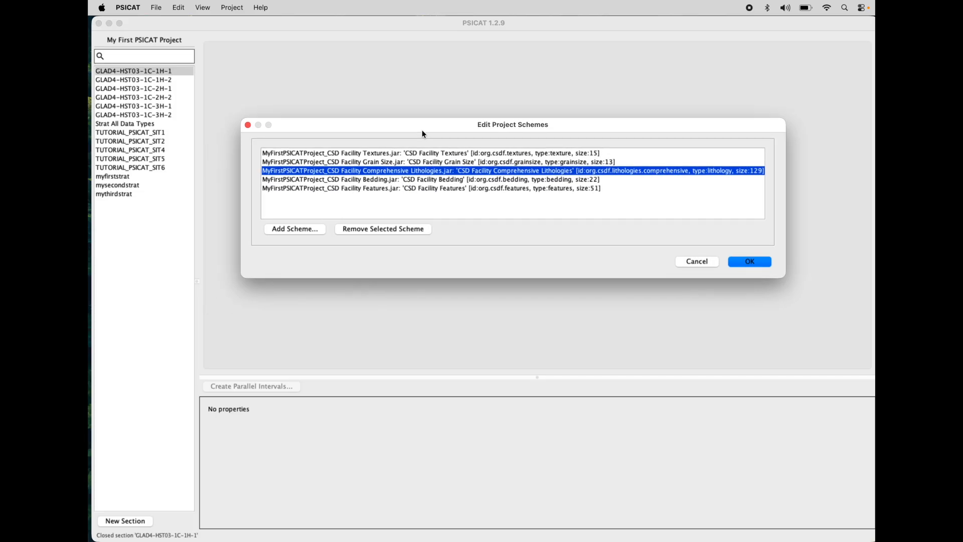
- Add Simple Lithology Scheme.jar from the Desktop to the project's schemes and accept the change
click(295, 229)
drag(548, 95, 556, 123)
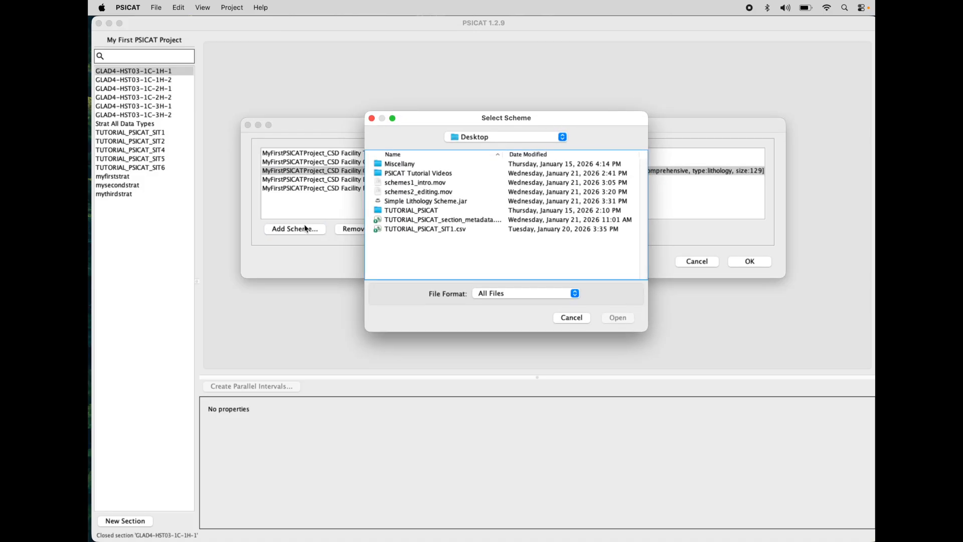
click(427, 203)
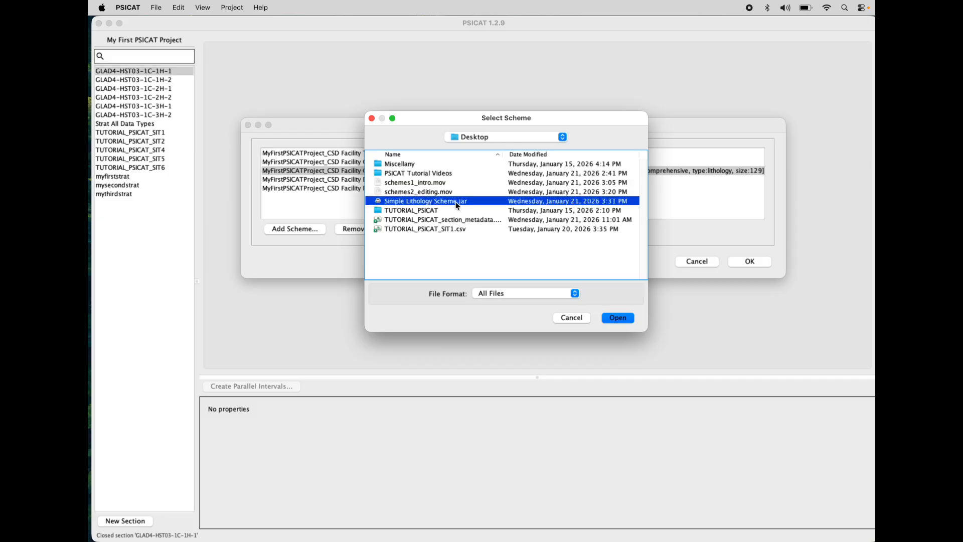
click(619, 319)
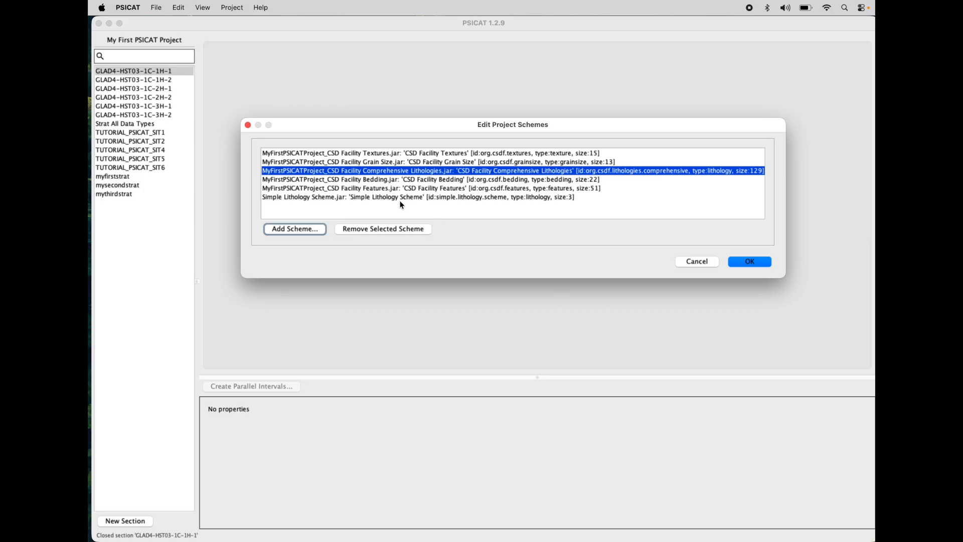
click(733, 262)
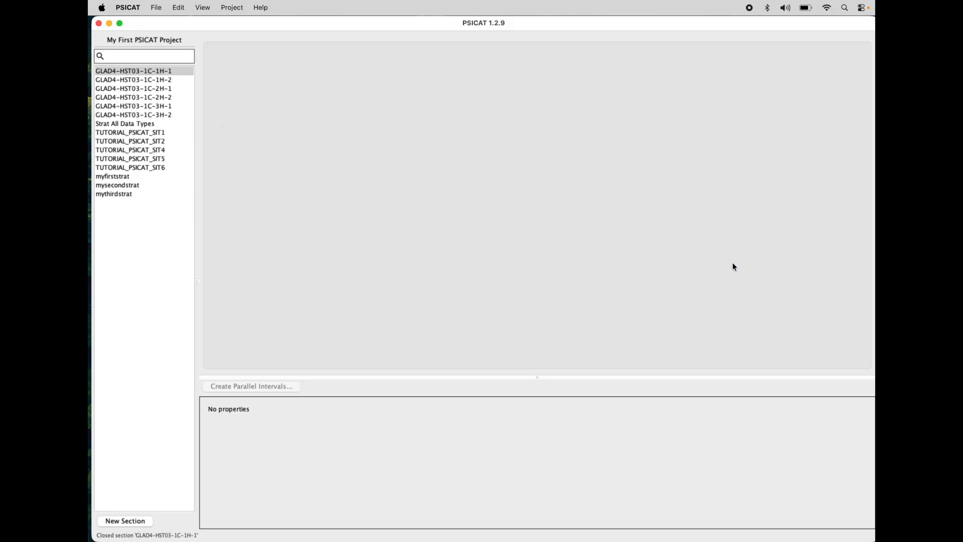
- Reopen section GLAD4-HST03-1C-1H-1 and select the 30.0–163.0 cm lithology interval near the section's end
click(146, 74)
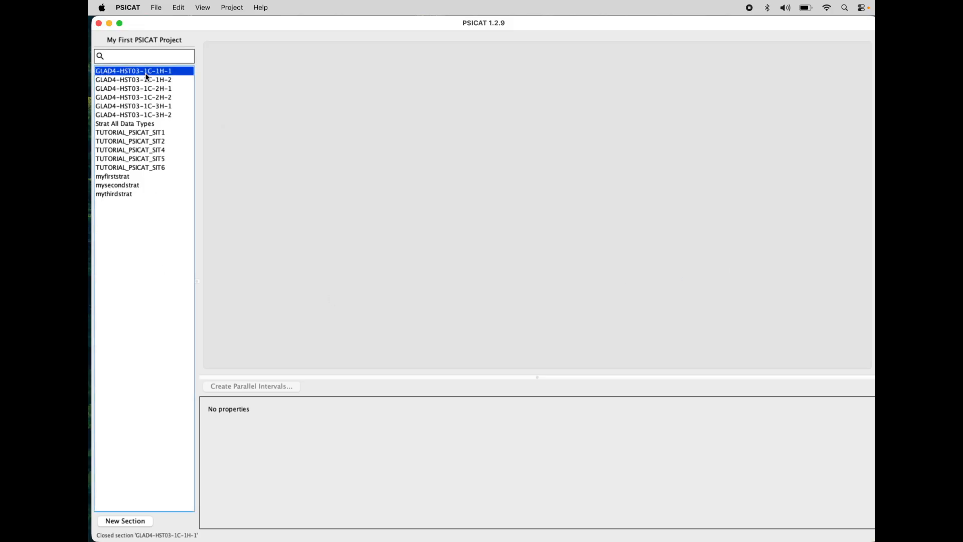
double_click(147, 77)
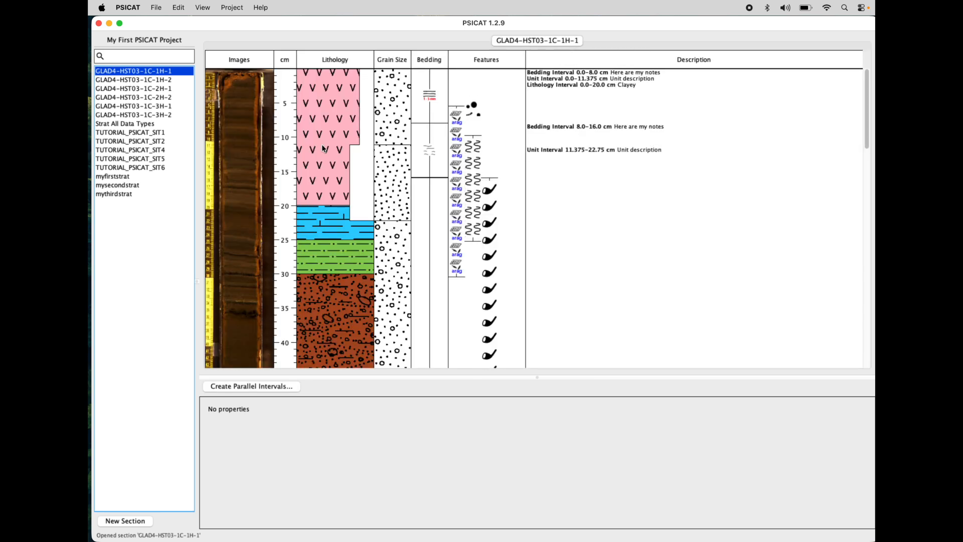
scroll(324, 149, down, 1)
scroll(324, 148, down, 15)
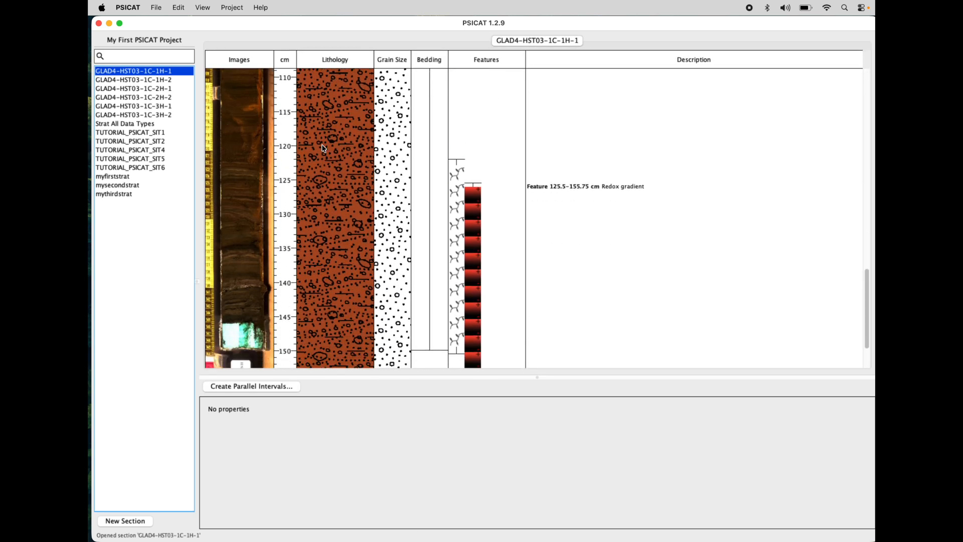
scroll(323, 148, down, 3)
click(321, 143)
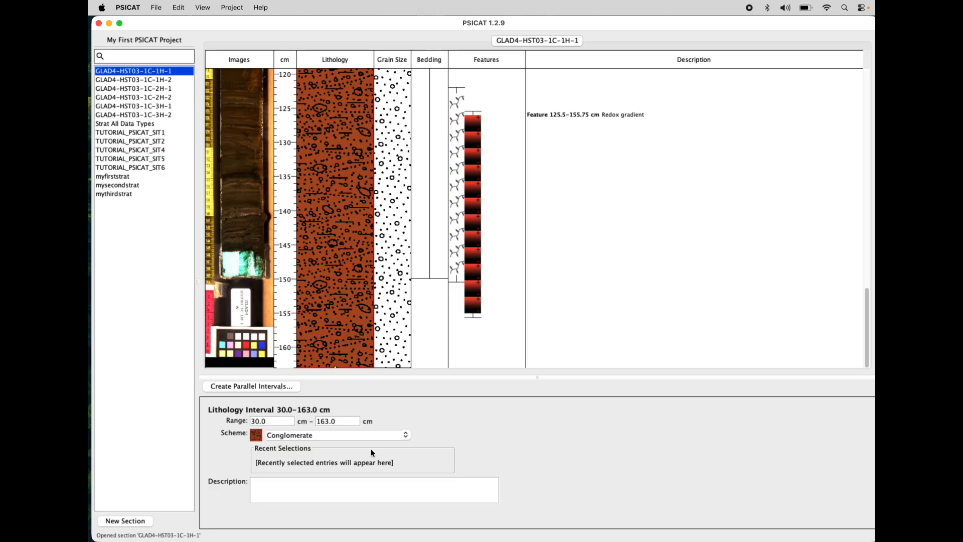
- Assign the Lithology 1 scheme entry to the 30.0–163.0 cm lithology interval
click(405, 435)
scroll(407, 472, down, 10)
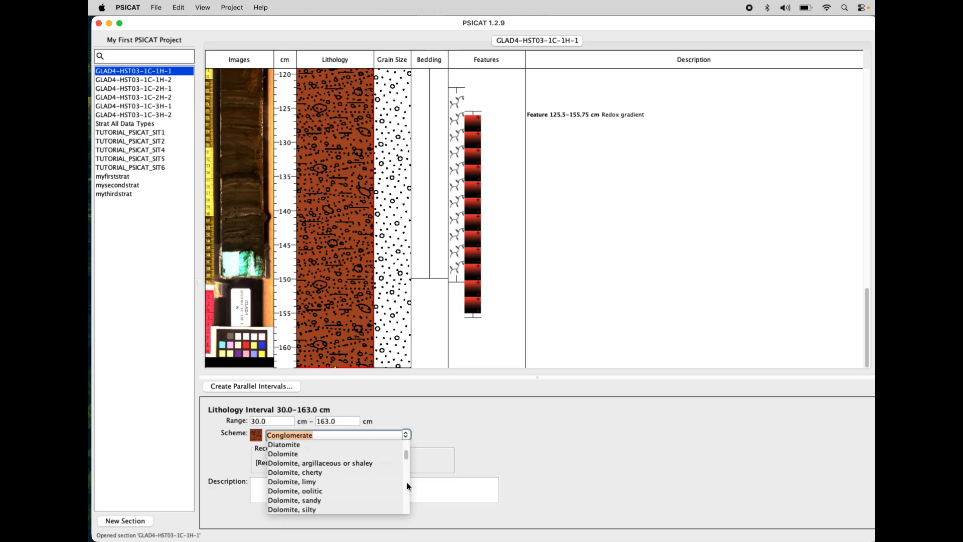
scroll(407, 491, down, 7)
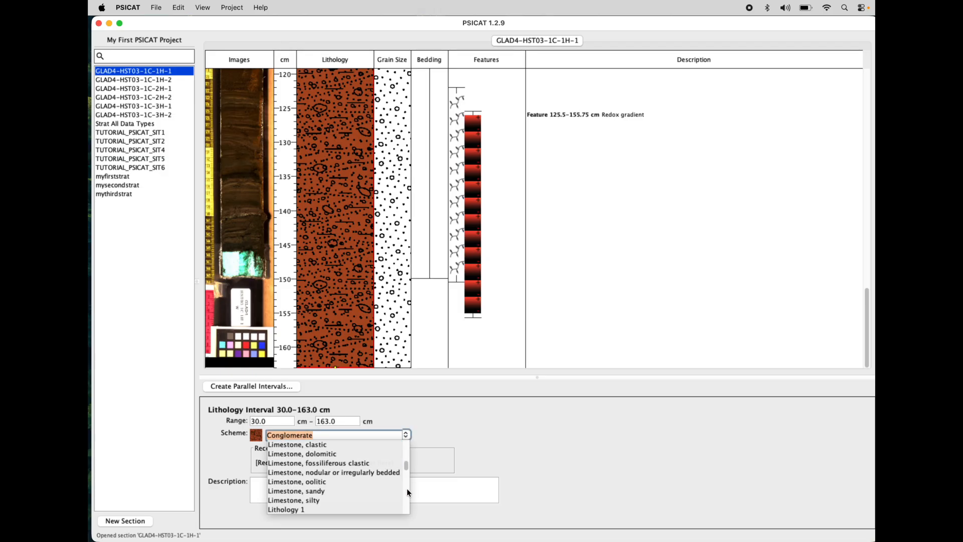
scroll(408, 468, down, 3)
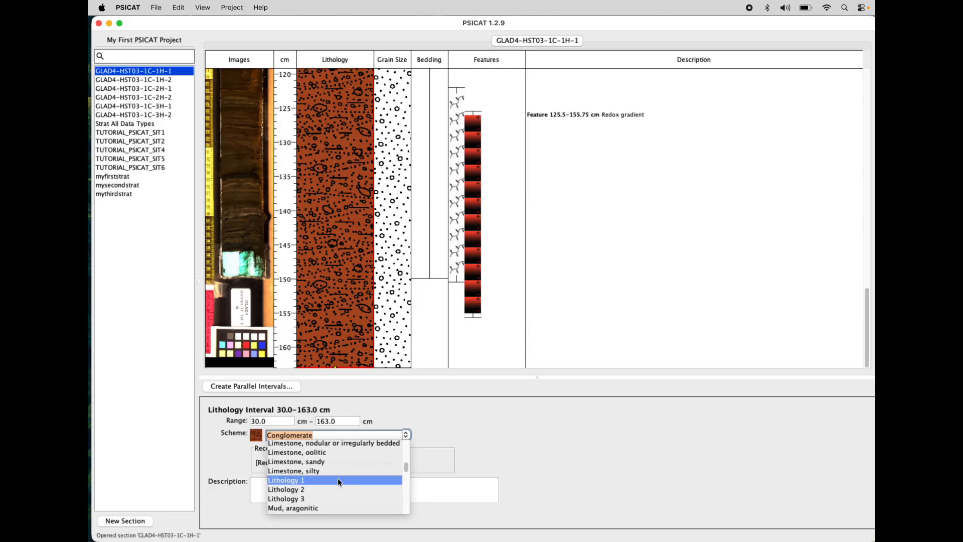
click(332, 480)
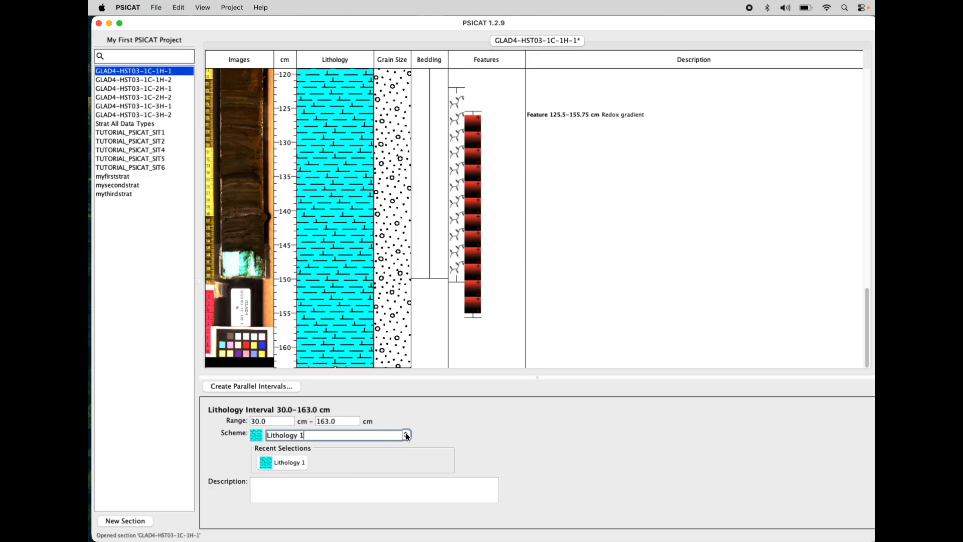
- Change the 30.0–163.0 cm interval's scheme entry to Lithology 2 and finally to Lithology 3
click(406, 434)
click(348, 487)
click(406, 434)
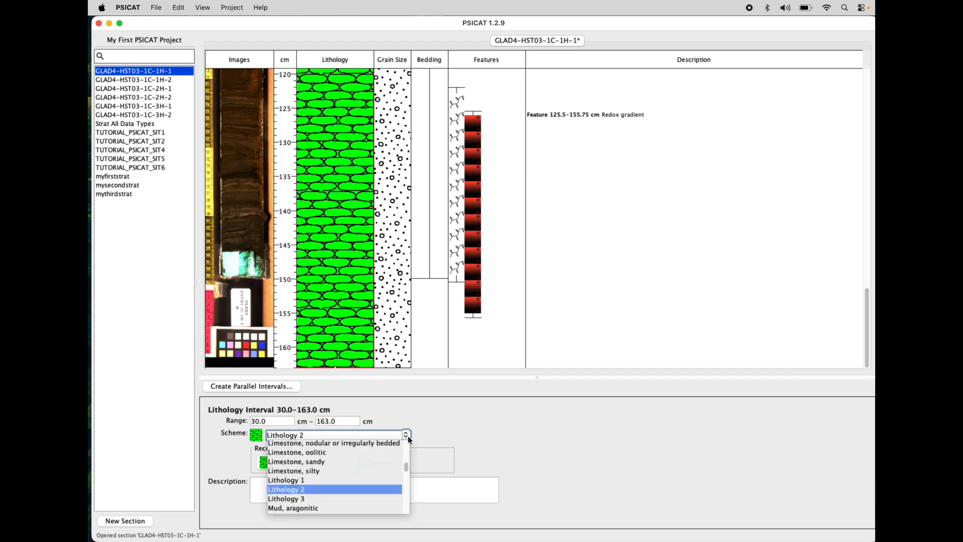
click(344, 498)
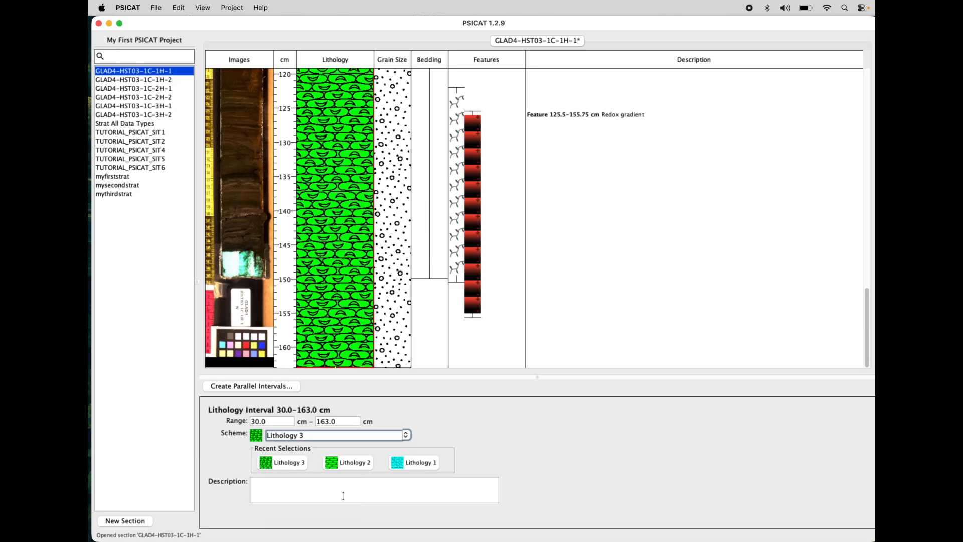
- Switch the interval among its recently selected Lithology entries, finish on Lithology 3, and save the section
click(352, 460)
click(296, 463)
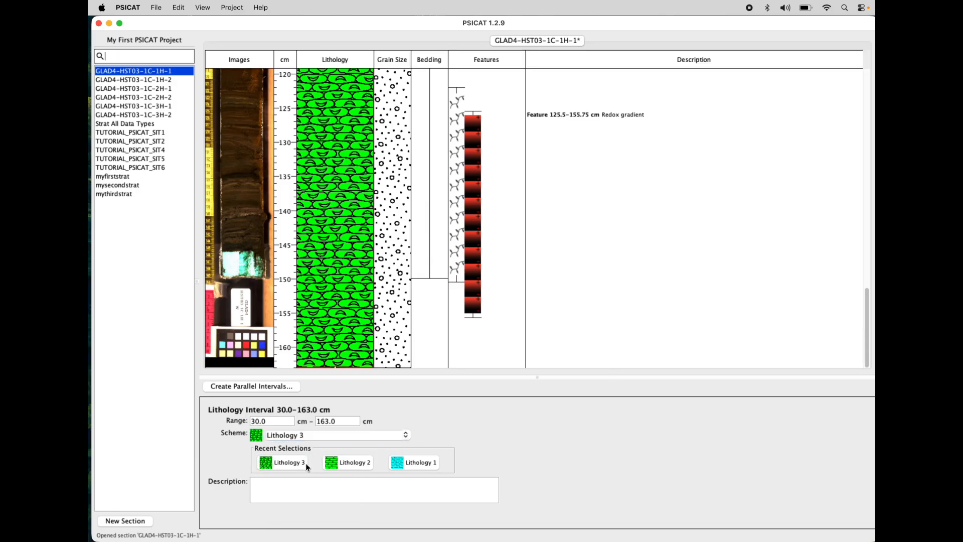
click(414, 462)
click(351, 462)
click(296, 463)
click(299, 487)
key(super+s)
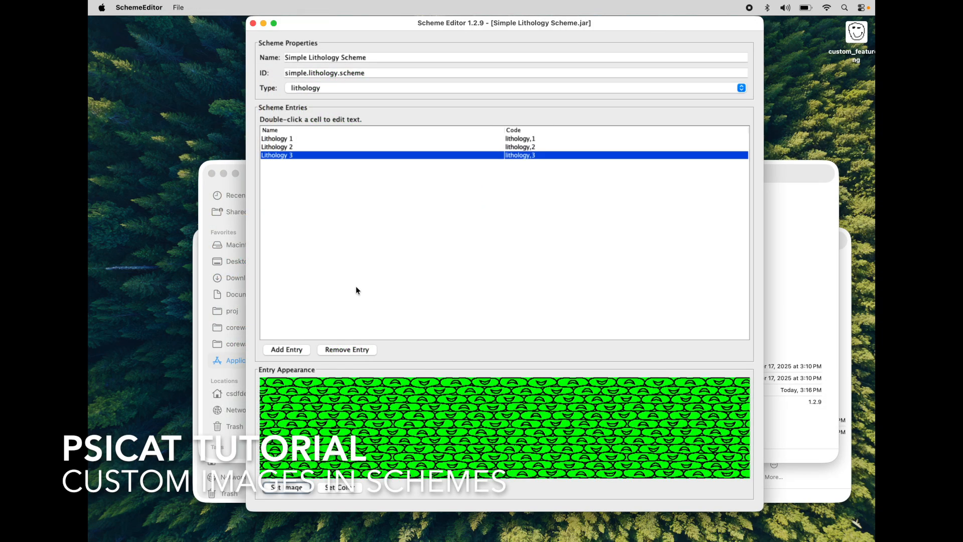
- In Scheme Editor, open the image selection for the Lithology 3 entry and browse the built-in images
click(294, 491)
drag(546, 66, 708, 32)
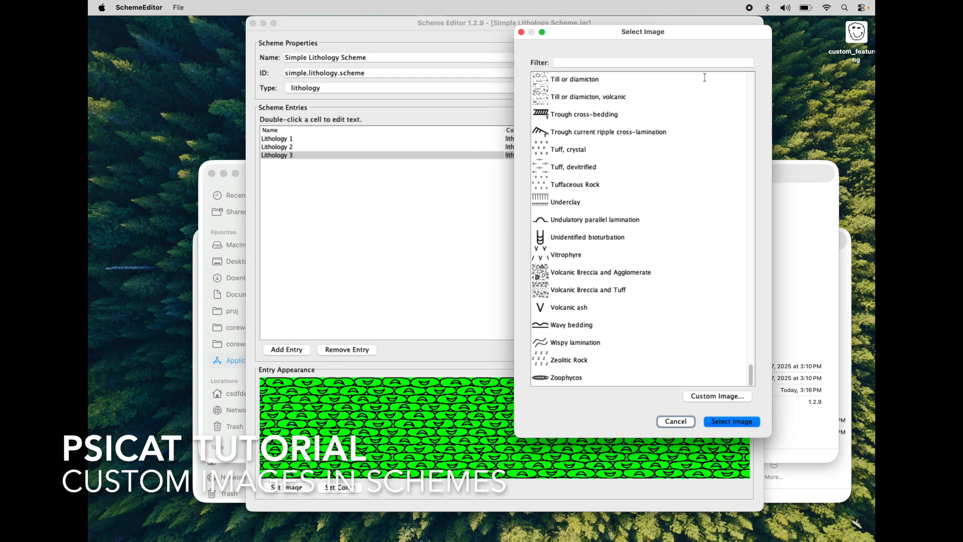
drag(751, 374, 737, 49)
click(606, 116)
click(579, 133)
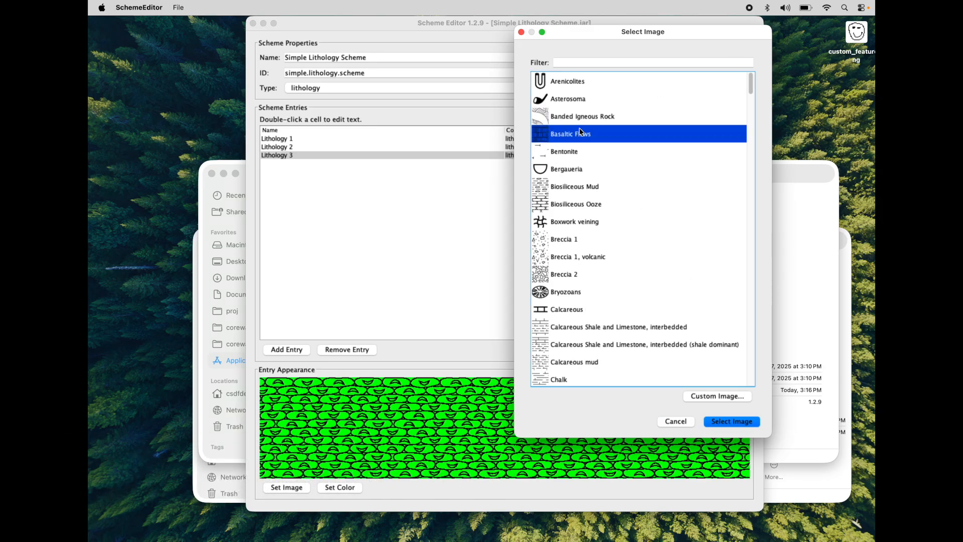
click(573, 187)
click(573, 203)
click(571, 168)
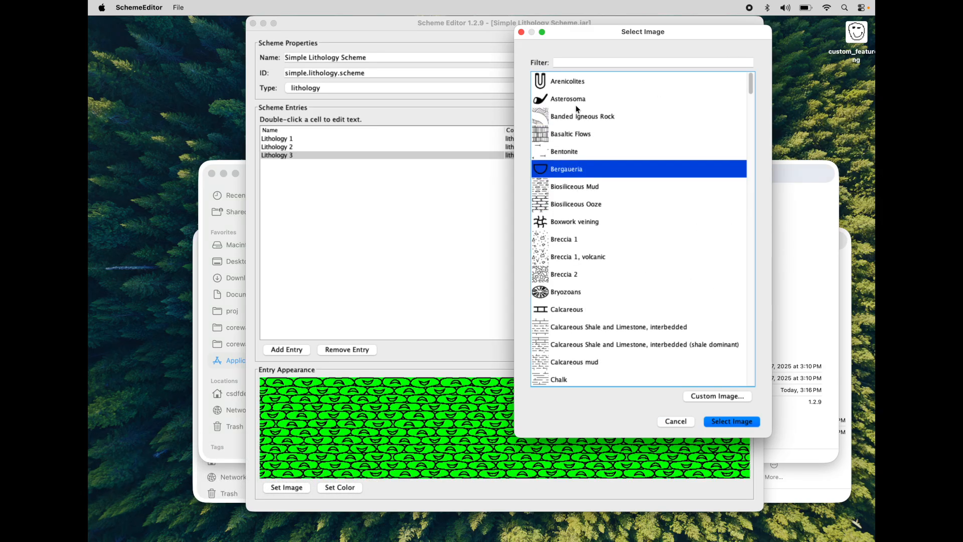
click(578, 98)
click(579, 83)
scroll(582, 266, down, 10)
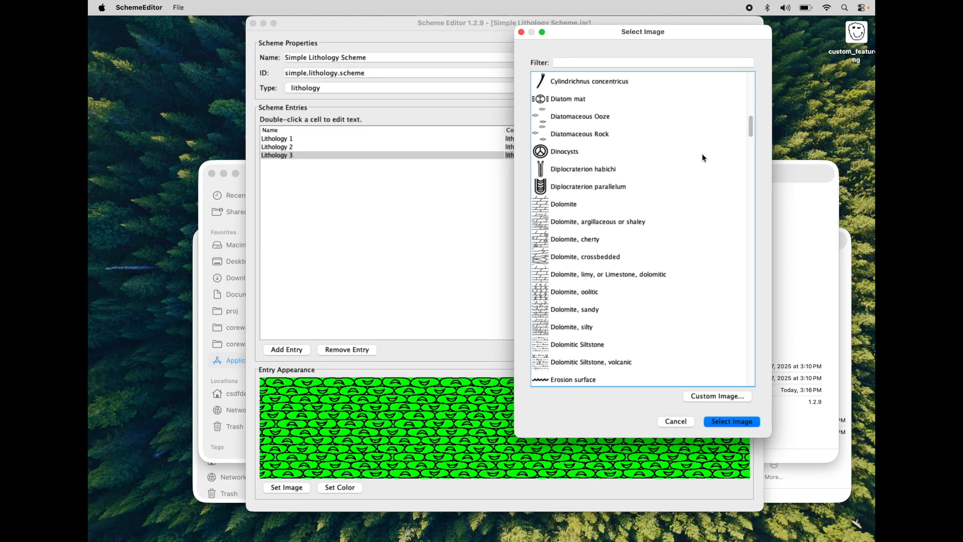
drag(746, 134, 701, 29)
- Filter the built-in images by "sand", look through the matches, and clear the filter
click(614, 63)
text(sand)
scroll(654, 183, down, 5)
scroll(642, 150, up, 5)
key(BackSpace)
key(BackSpace)
key(BackSpace)
key(BackSpace)
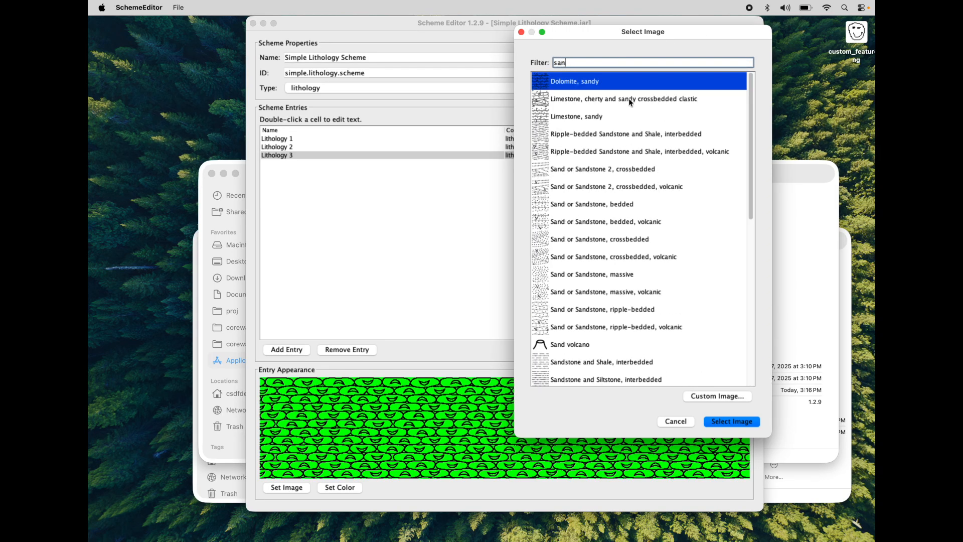
- Look through the full list of built-in images and leave the image selection without choosing one
drag(594, 32, 574, 39)
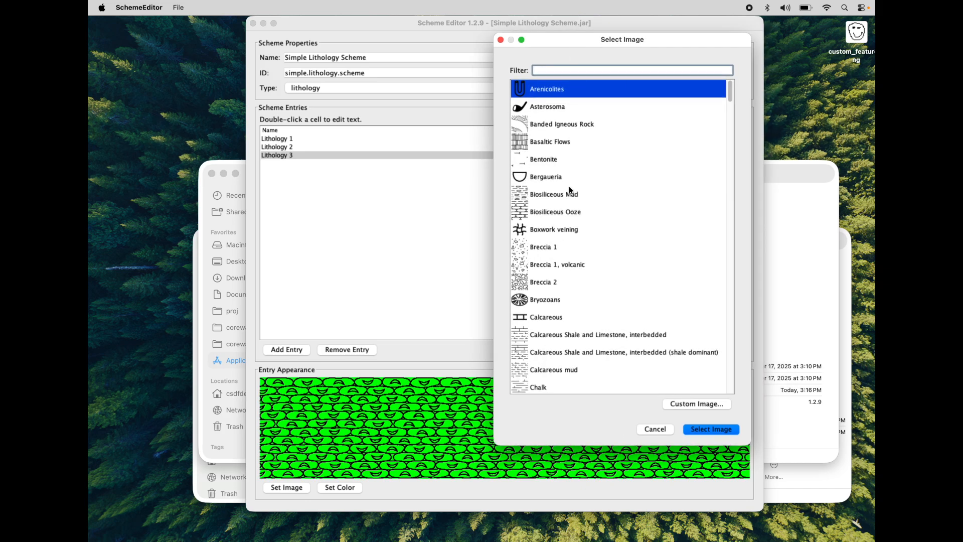
scroll(609, 273, down, 20)
scroll(609, 273, up, 20)
drag(606, 44, 627, 45)
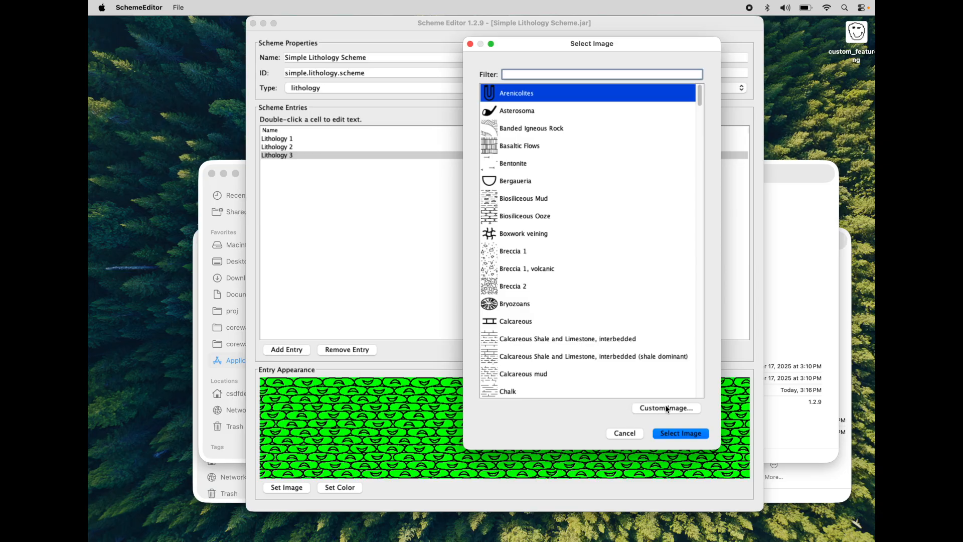
click(625, 432)
- Reposition custom_feature.png on the desktop, switch to GIMP to examine the 32x32 custom image, and return to Scheme Editor
drag(857, 34, 797, 76)
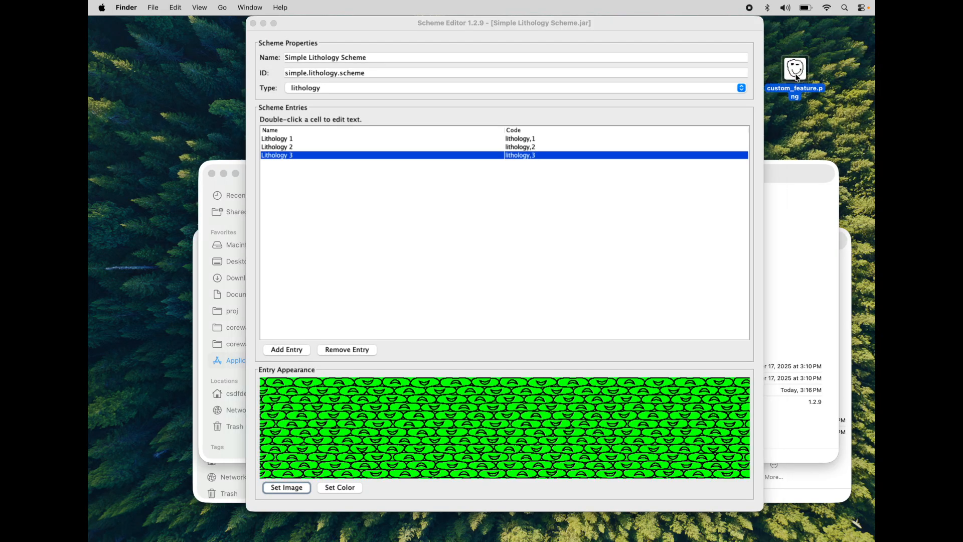
mouse_move(564, 539)
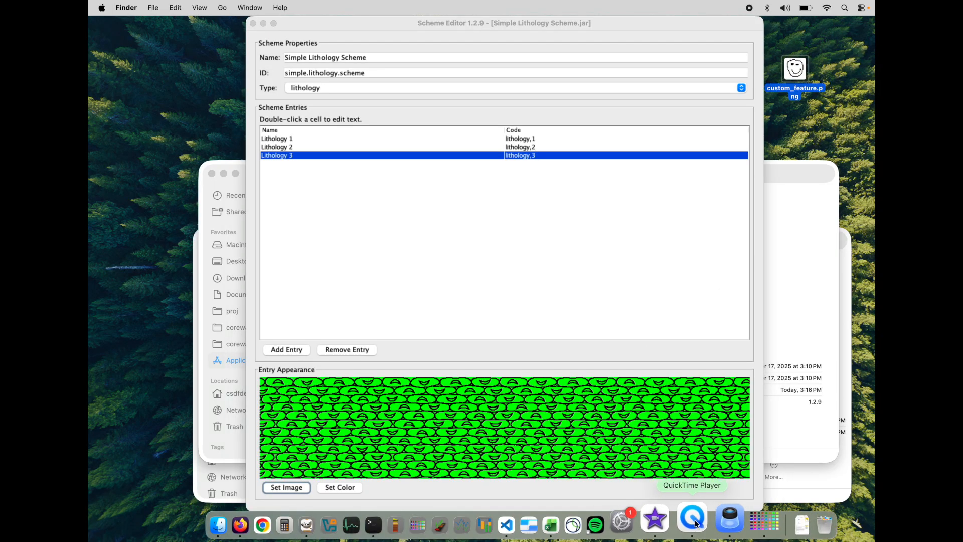
click(307, 525)
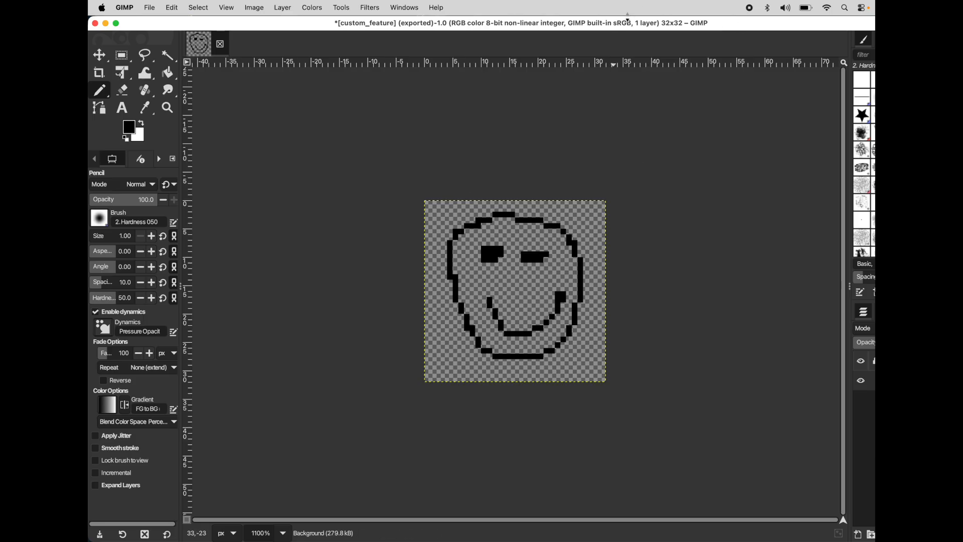
key(super)
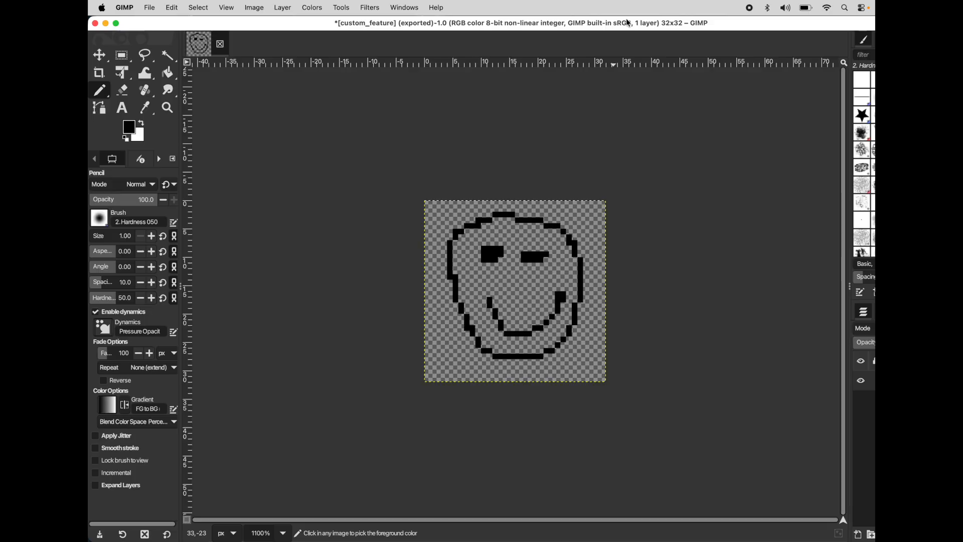
key(super+Tab)
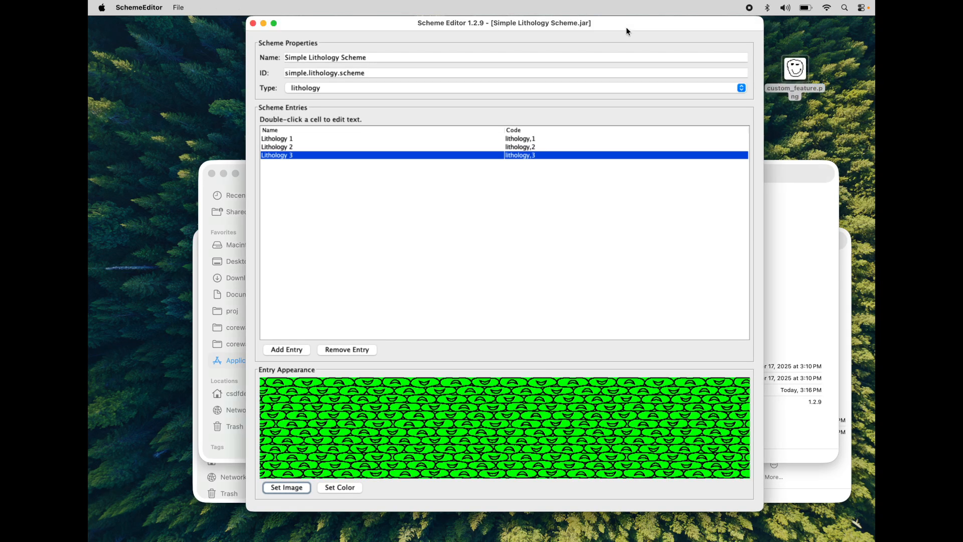
drag(355, 29, 346, 26)
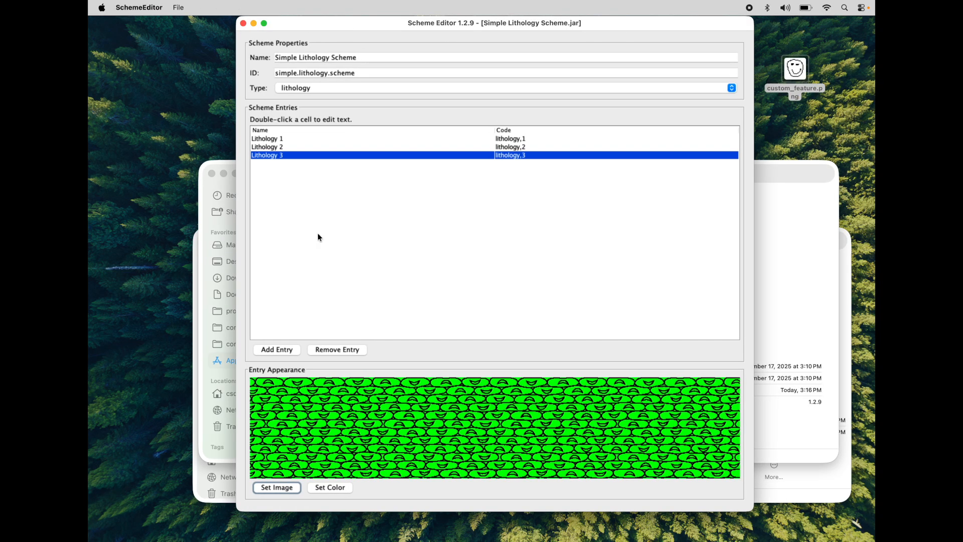
- Open the image selection for the Lithology 3 entry and add custom_feature.png from the Desktop as a custom image
click(280, 489)
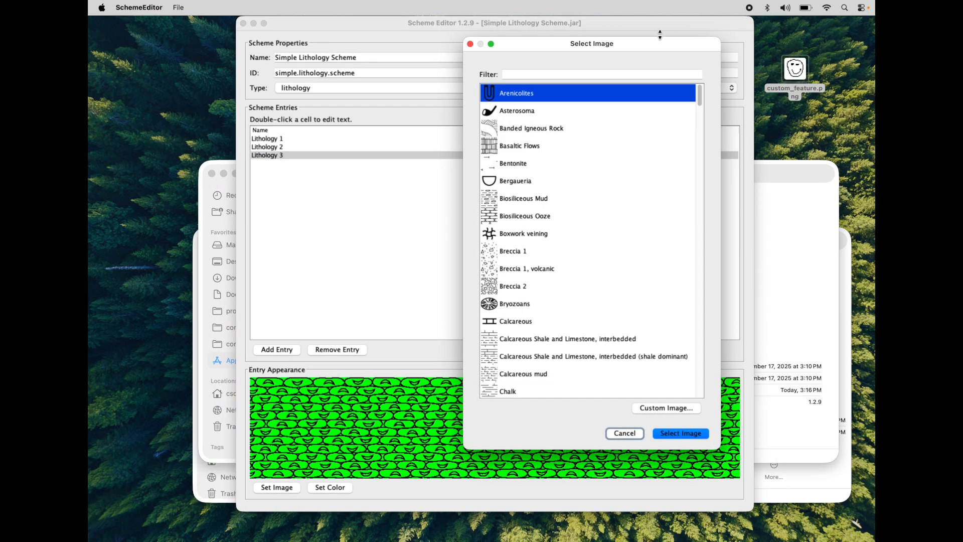
click(673, 406)
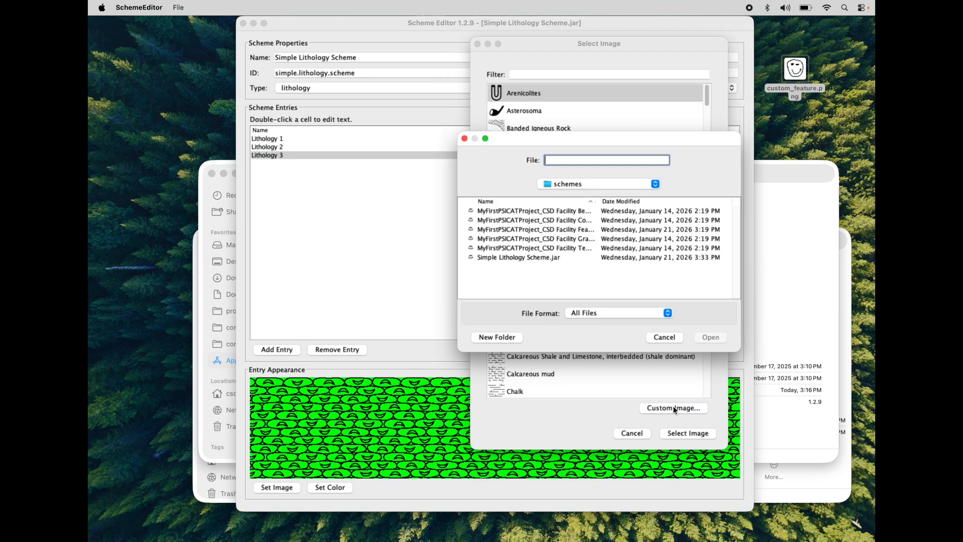
click(583, 186)
click(582, 203)
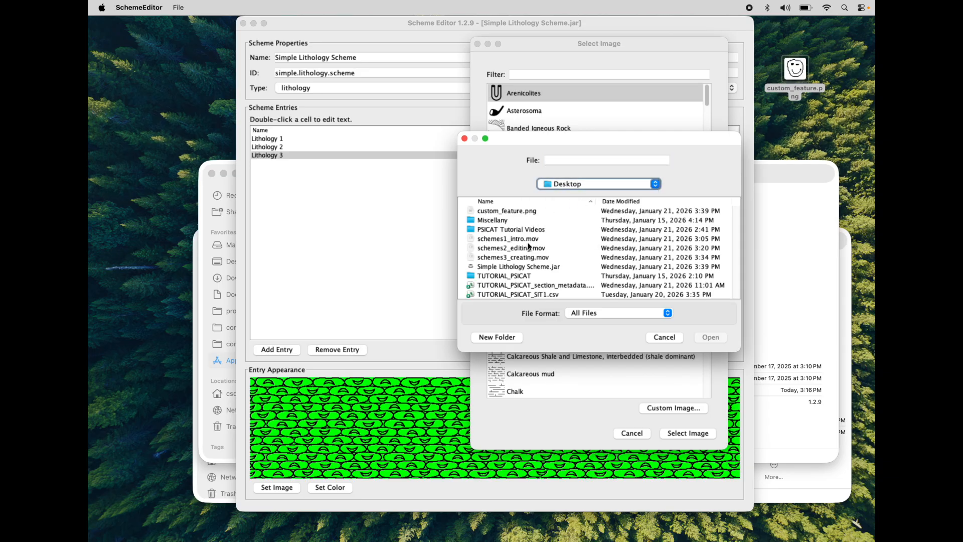
click(517, 211)
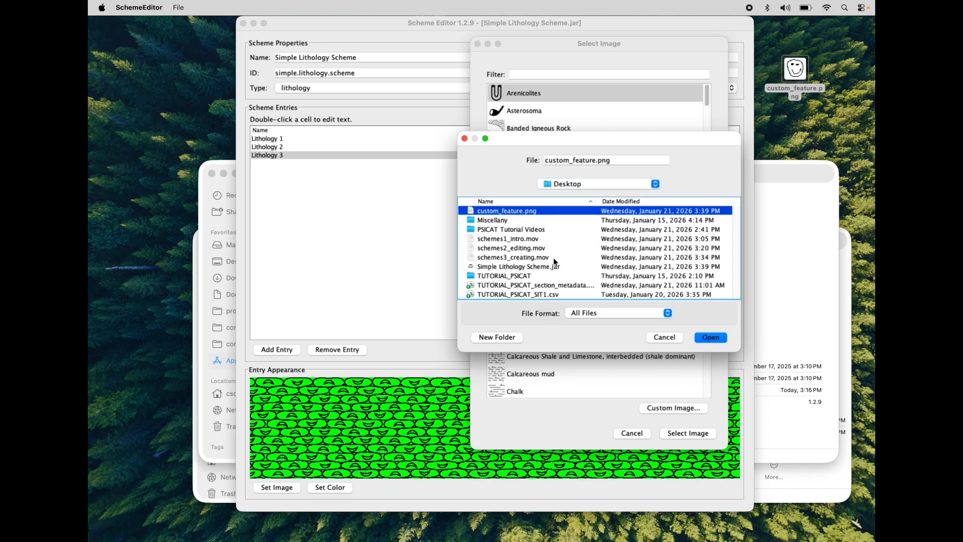
click(714, 336)
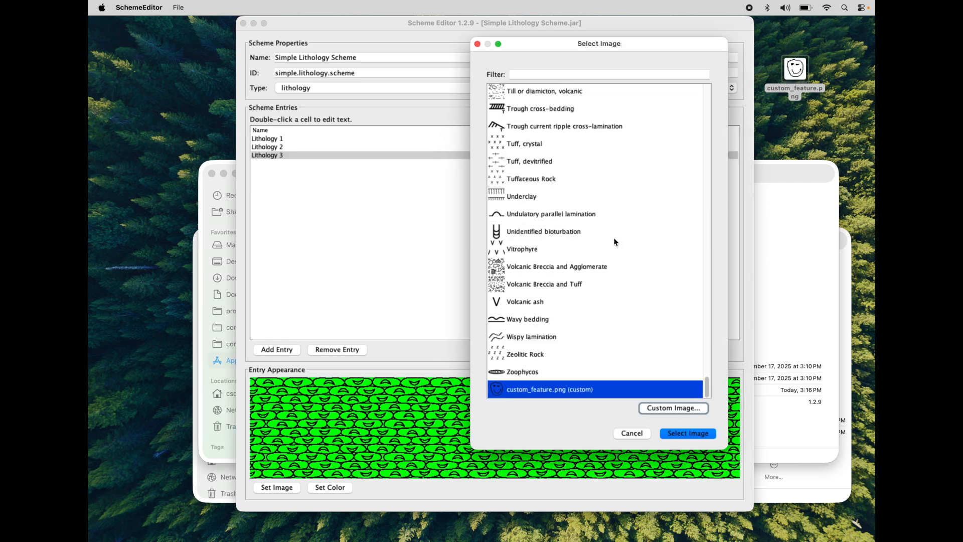
- Apply custom_feature.png (custom) as the image of the Lithology 3 entry
click(522, 372)
click(526, 389)
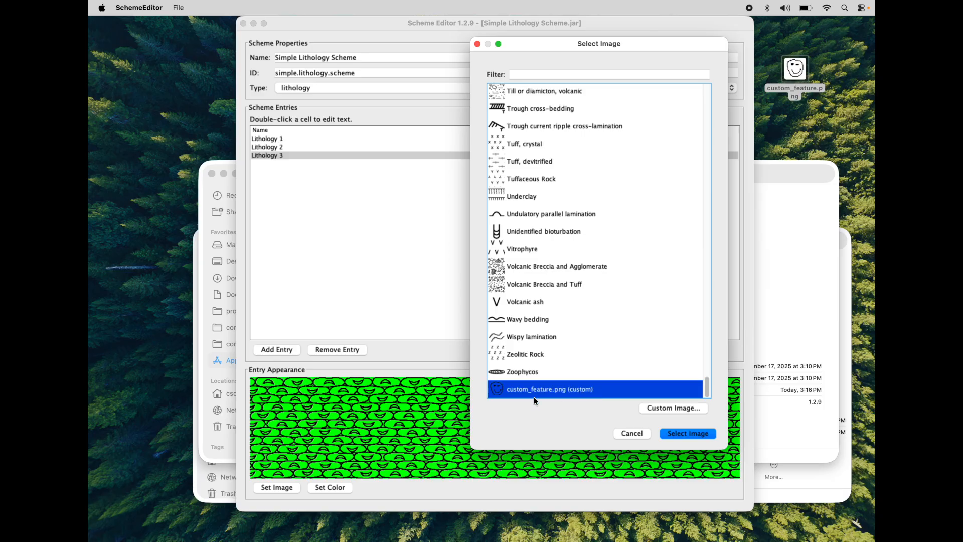
click(682, 432)
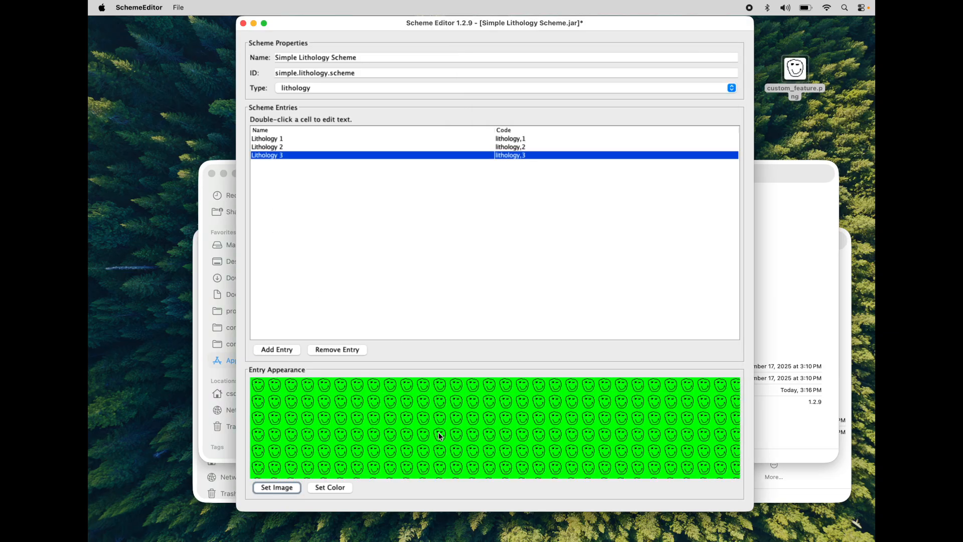
- Set the color of the Lithology 3 entry to a new red, 255,102,102
drag(601, 23, 613, 27)
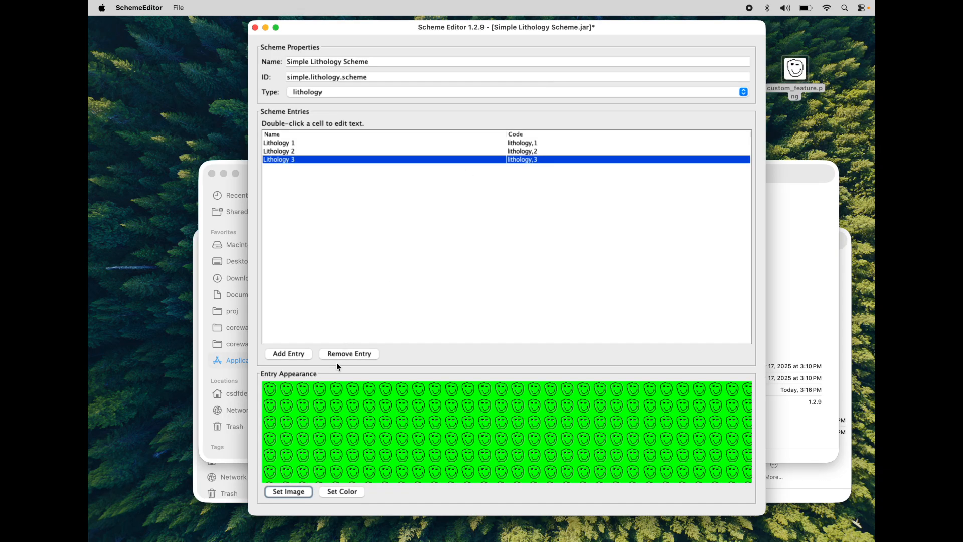
click(342, 492)
click(479, 167)
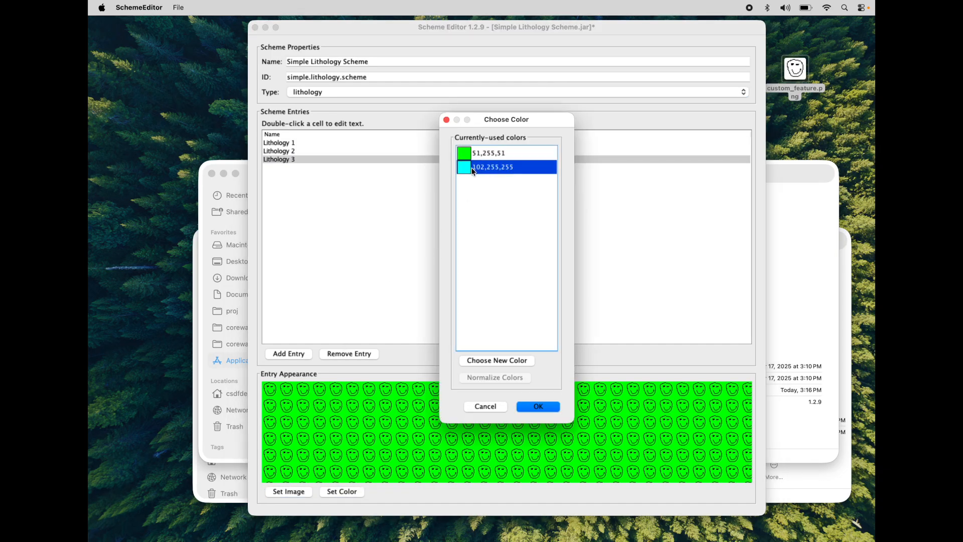
click(513, 365)
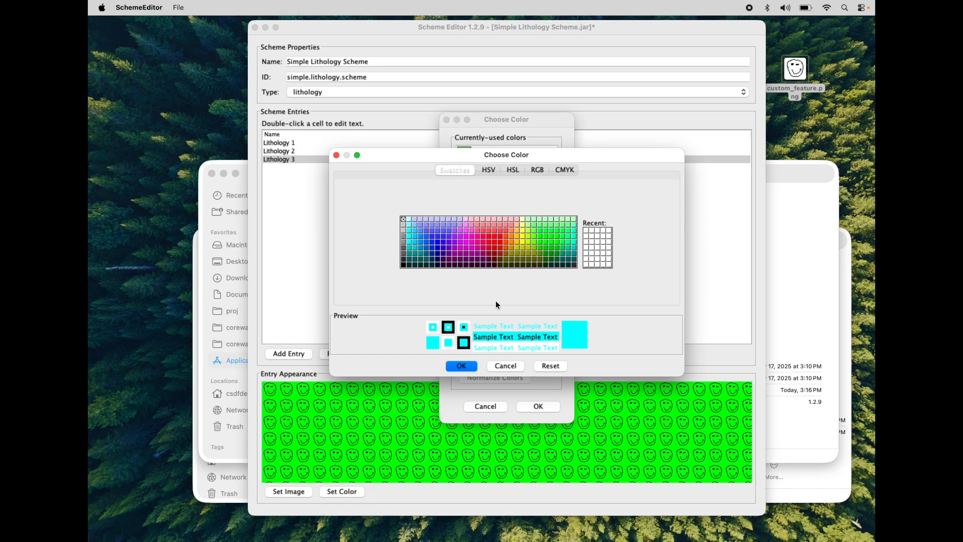
click(505, 230)
click(462, 365)
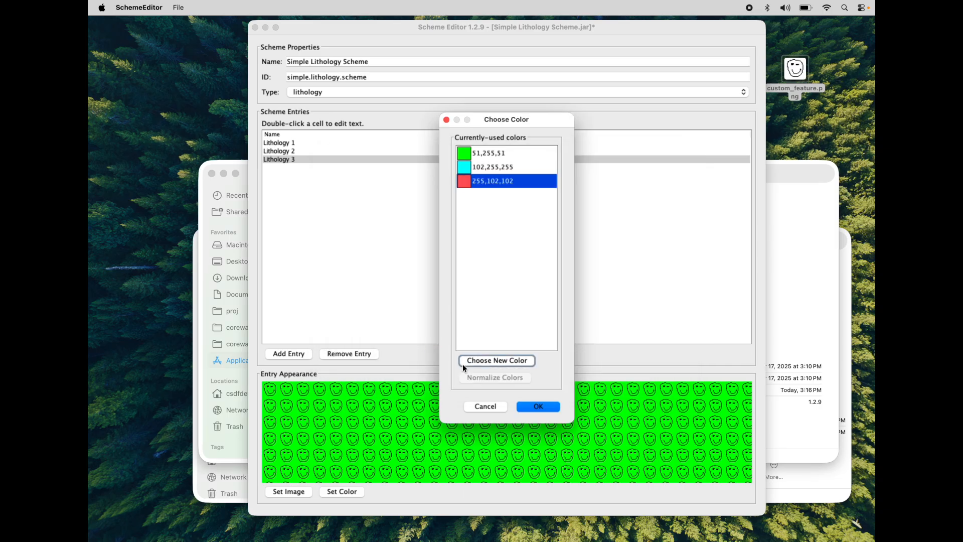
click(541, 405)
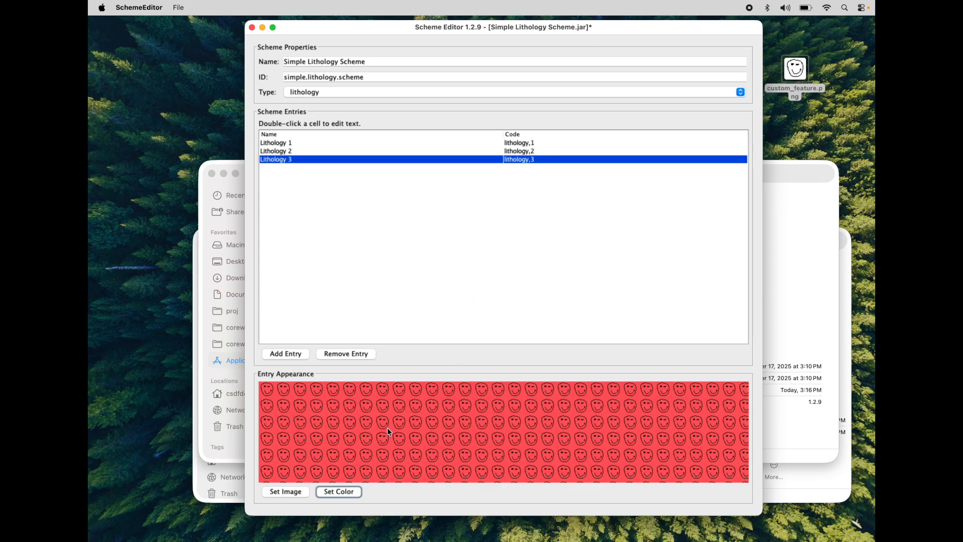
- Save Simple Lithology Scheme and dismiss the save notice
click(178, 8)
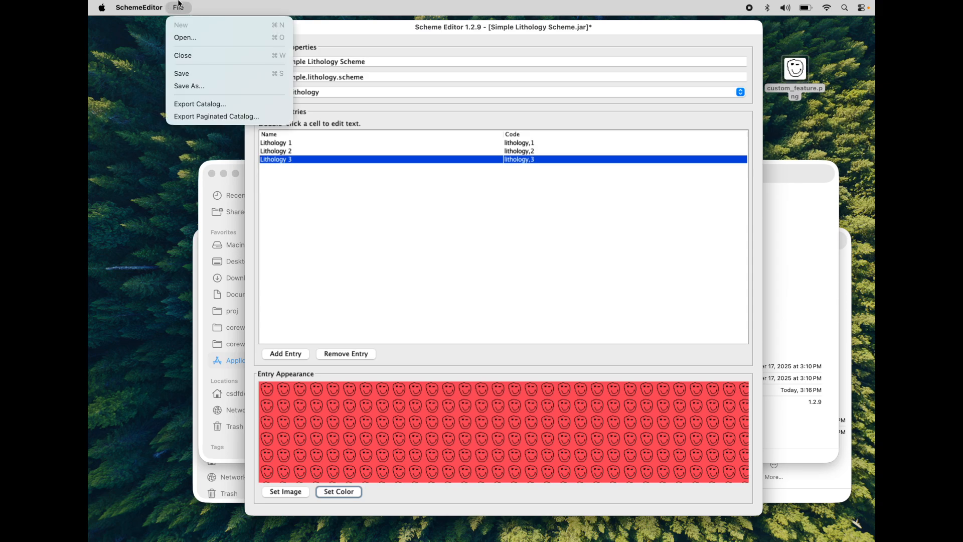
click(190, 71)
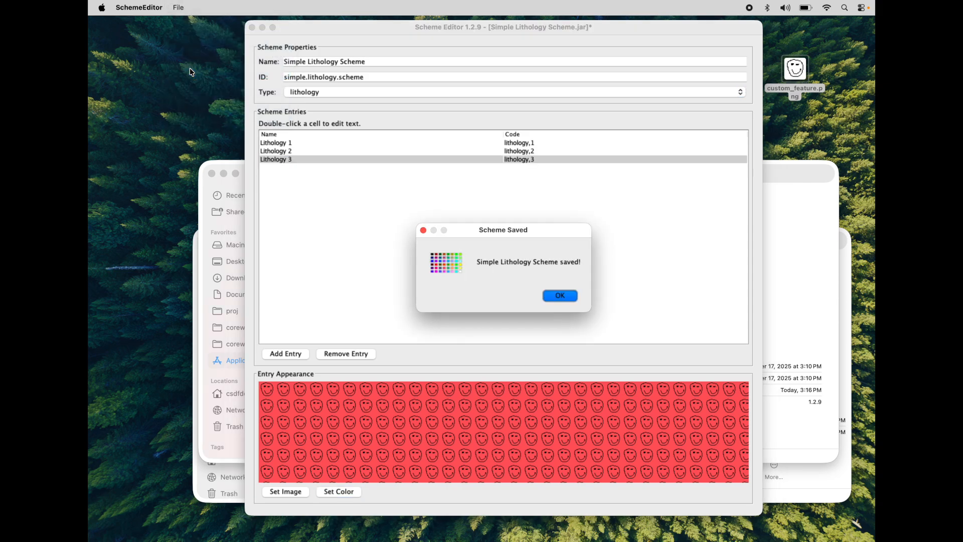
click(560, 295)
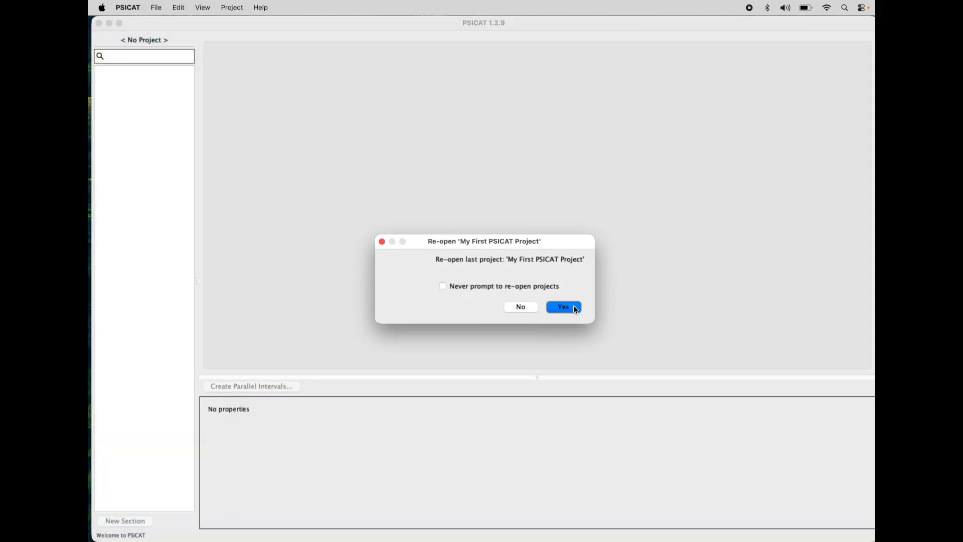
- In PSICAT, re-open My First PSICAT Project, open section GLAD4-HST03-1C-1H-1, and select its Lithology 3 interval
click(572, 305)
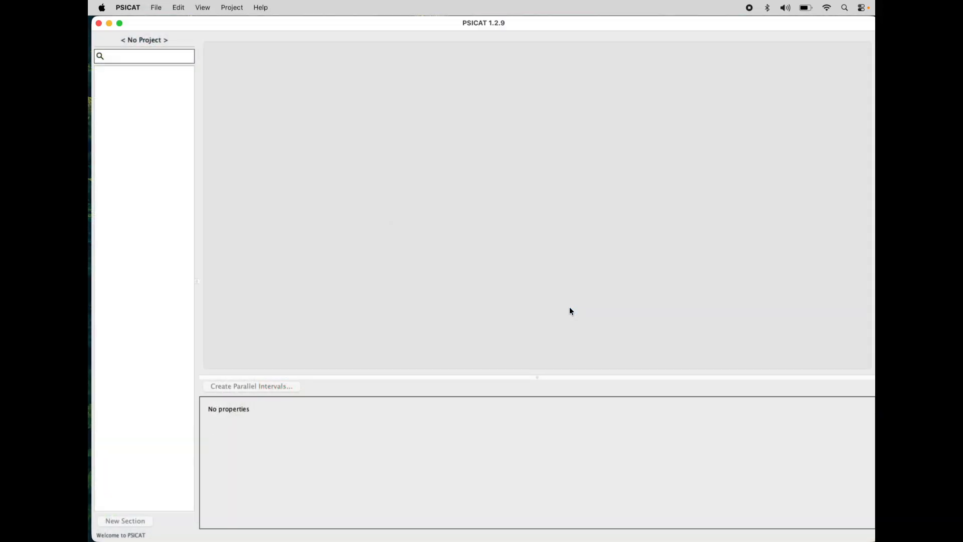
click(146, 72)
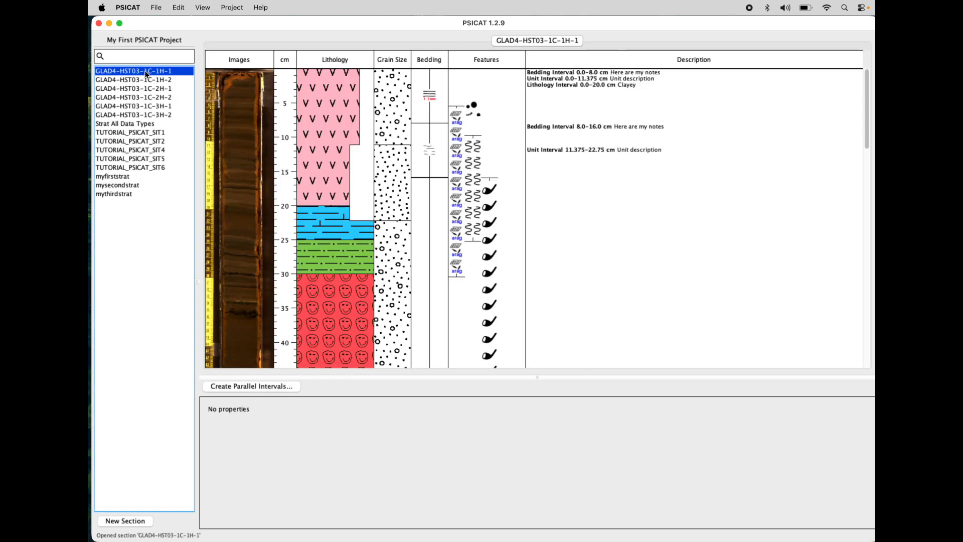
click(325, 123)
scroll(325, 123, down, 5)
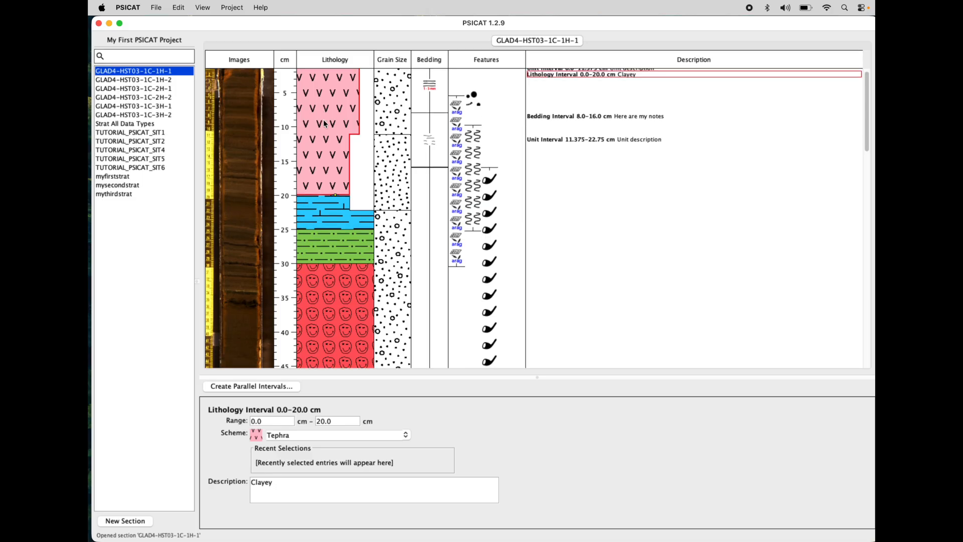
click(324, 187)
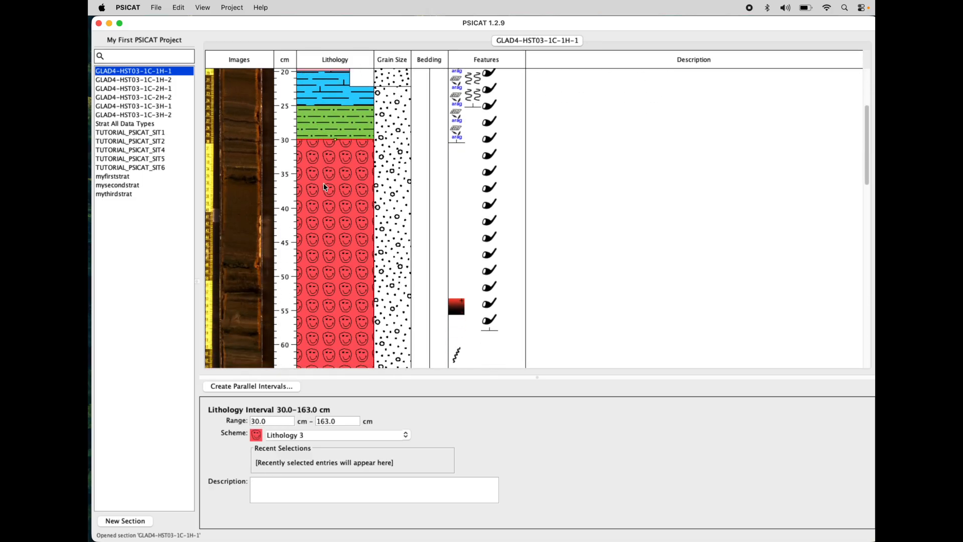
- Look through the whole section to examine how the custom image and color appear along the Lithology 3 interval
scroll(338, 157, down, 2)
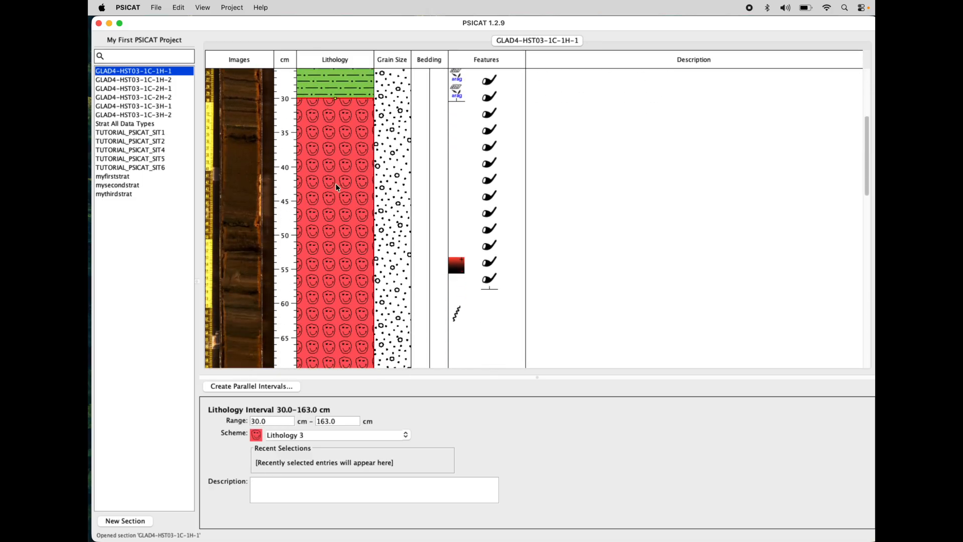
scroll(335, 187, down, 1)
scroll(336, 184, down, 5)
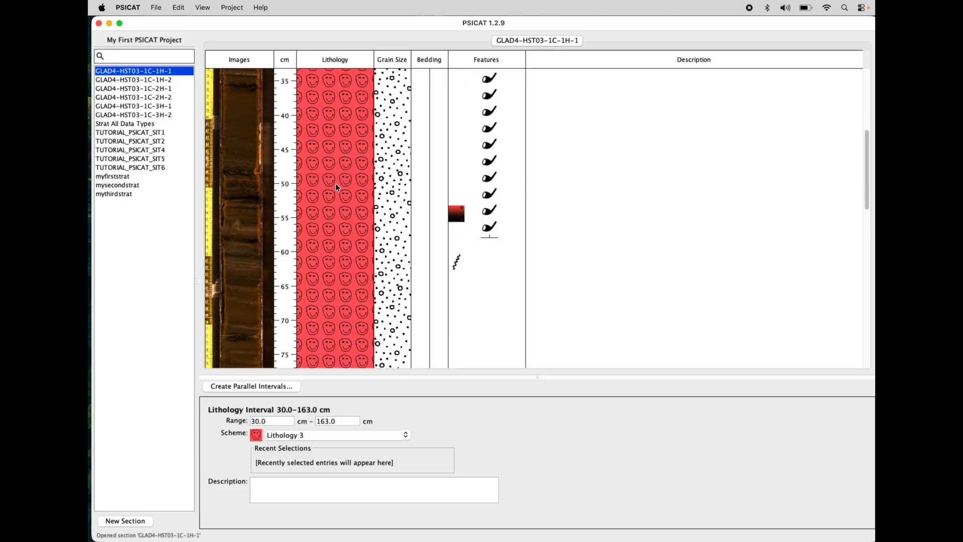
scroll(336, 186, down, 8)
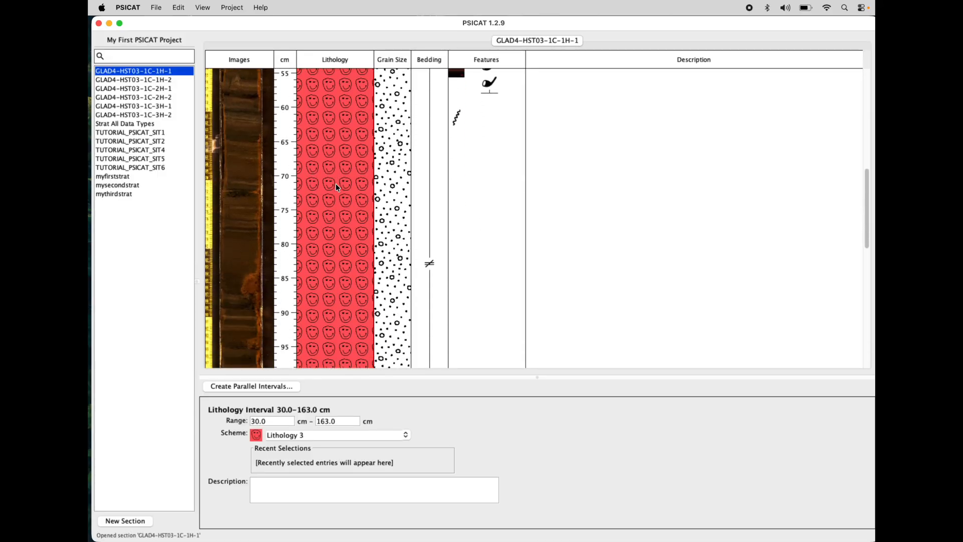
scroll(336, 186, down, 9)
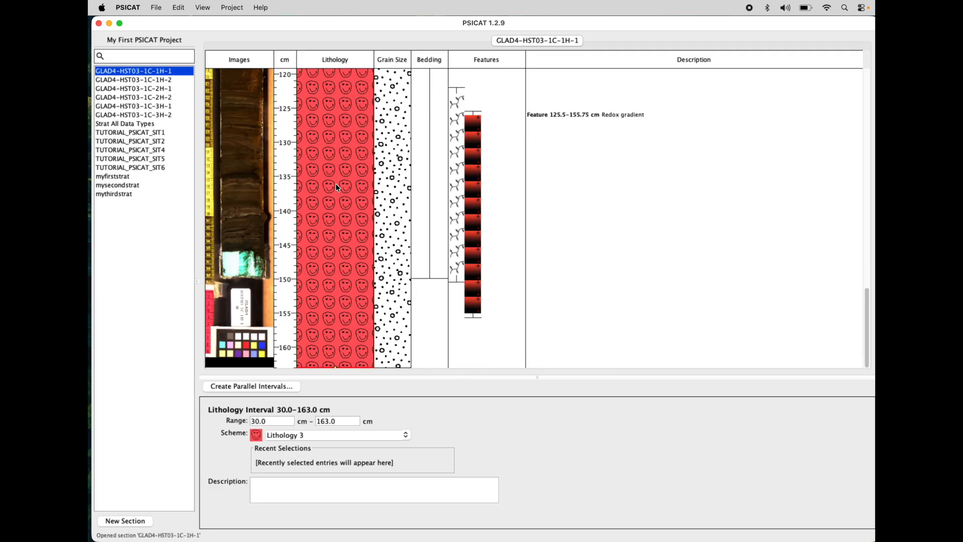
scroll(336, 187, up, 20)
scroll(334, 219, down, 5)
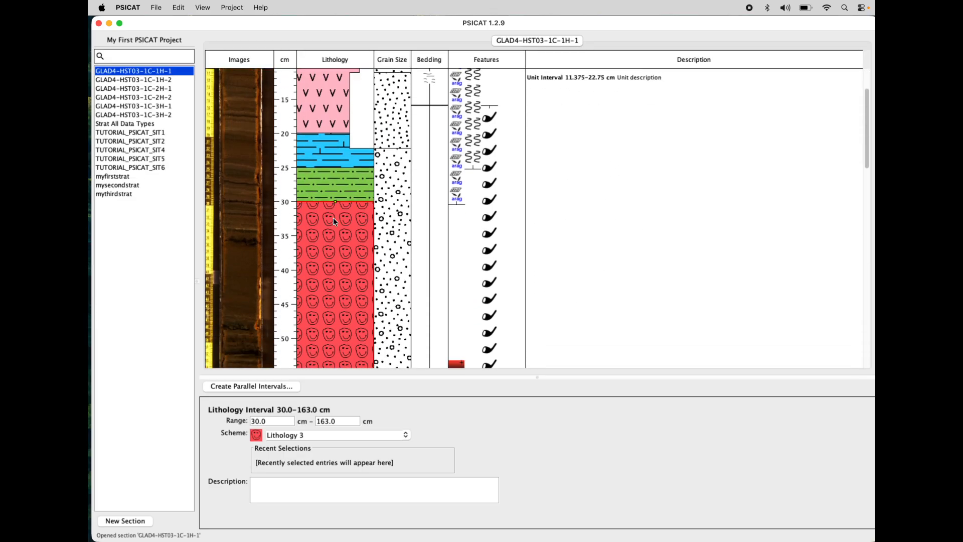
scroll(334, 219, up, 5)
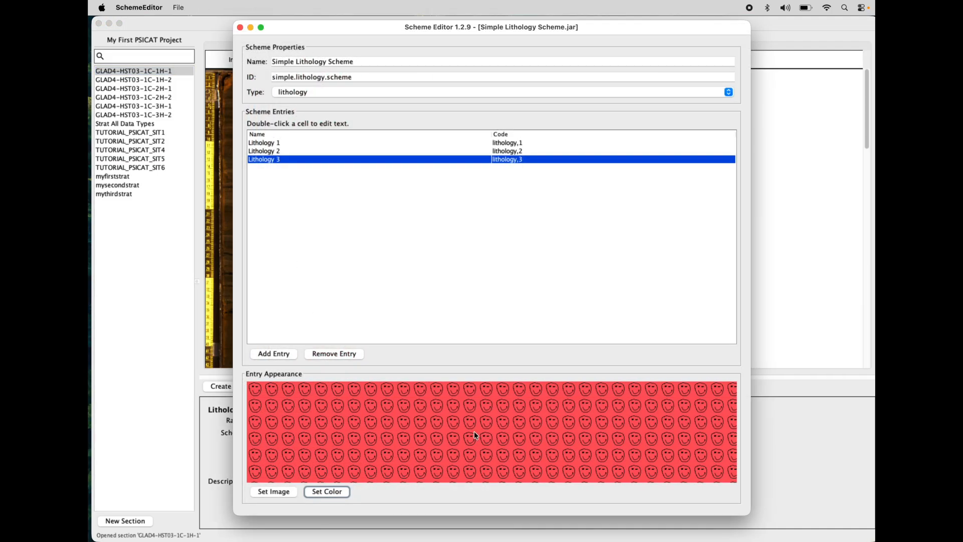
drag(395, 25, 422, 25)
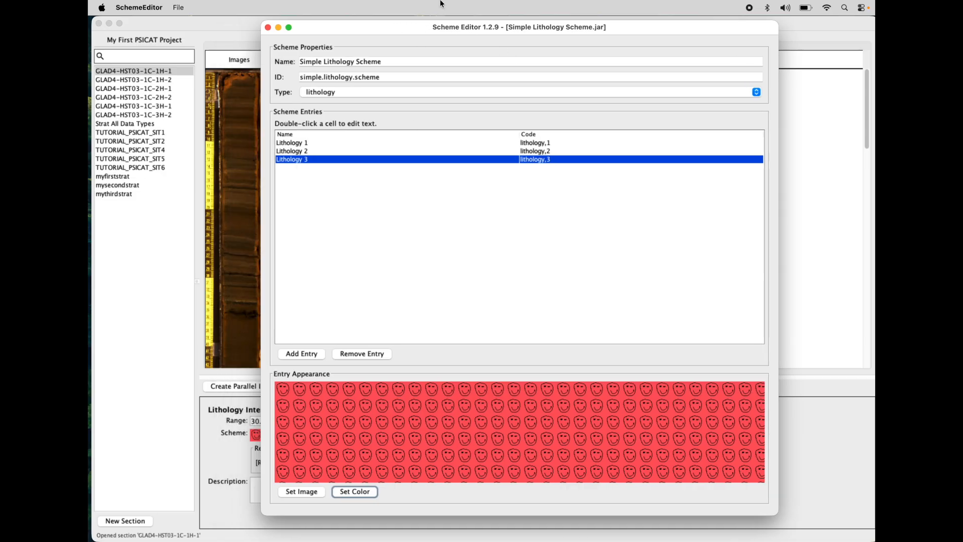
drag(395, 27, 388, 26)
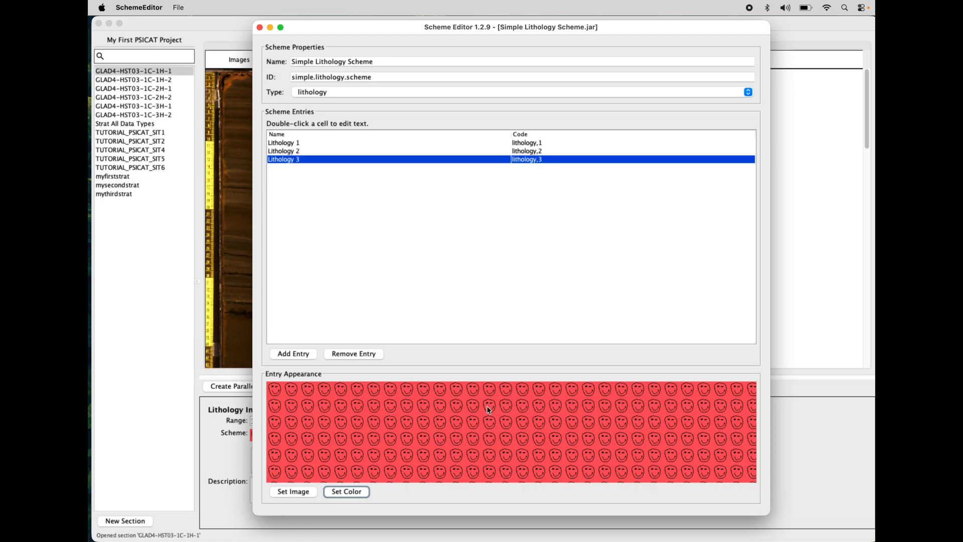
drag(382, 29, 378, 27)
- Close Simple Lithology Scheme and open MyFirstPSICATProject_CSD Facility Features.jar from the project's schemes folder
click(178, 7)
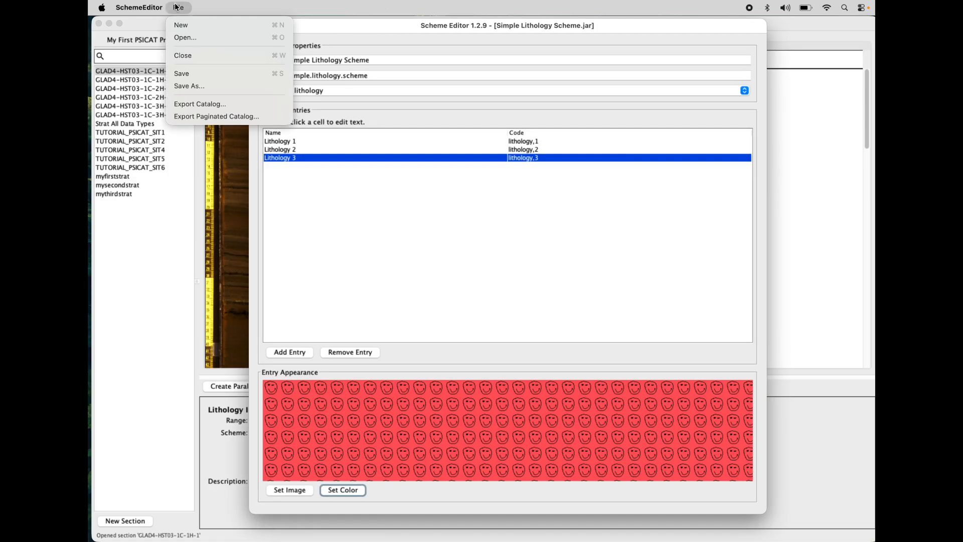
click(199, 54)
click(178, 7)
click(187, 34)
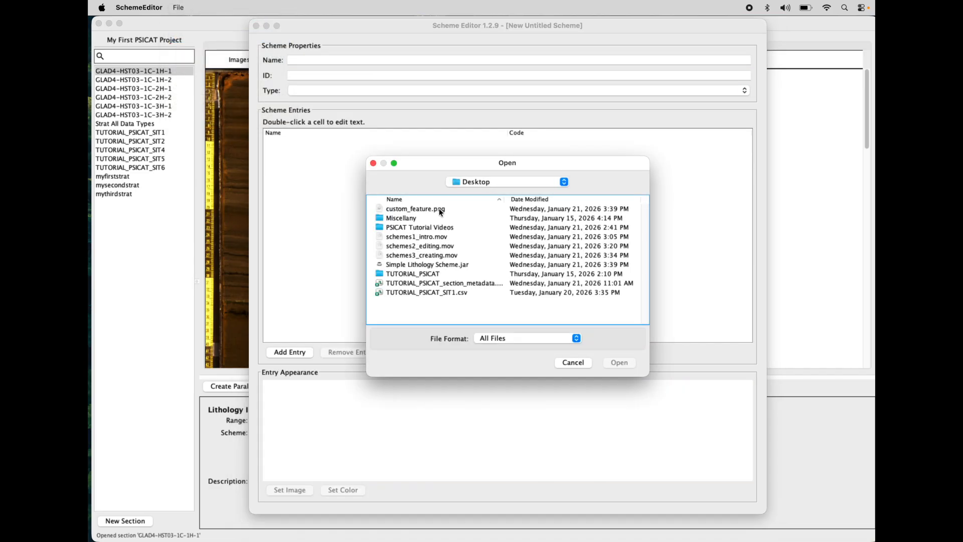
double_click(421, 275)
double_click(404, 246)
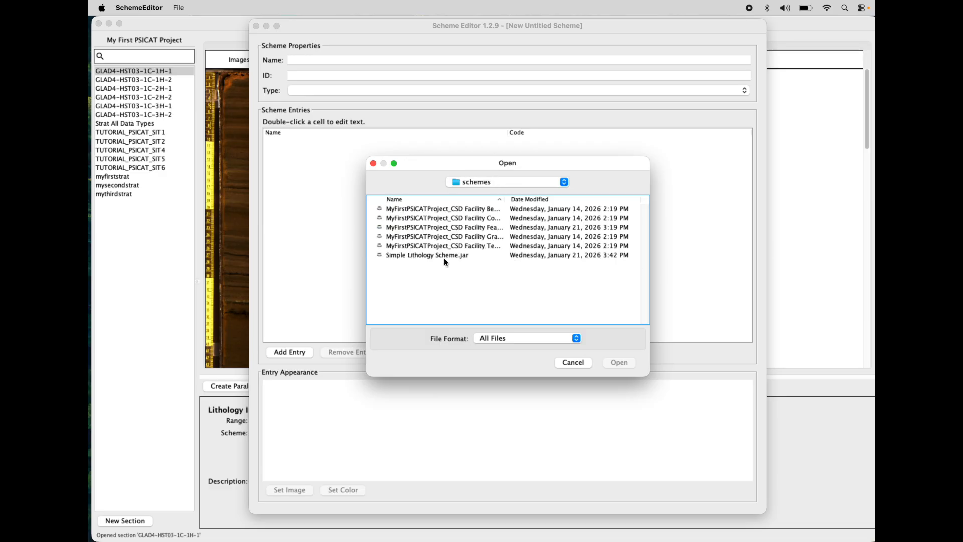
click(524, 200)
drag(502, 200, 562, 200)
click(480, 246)
double_click(479, 246)
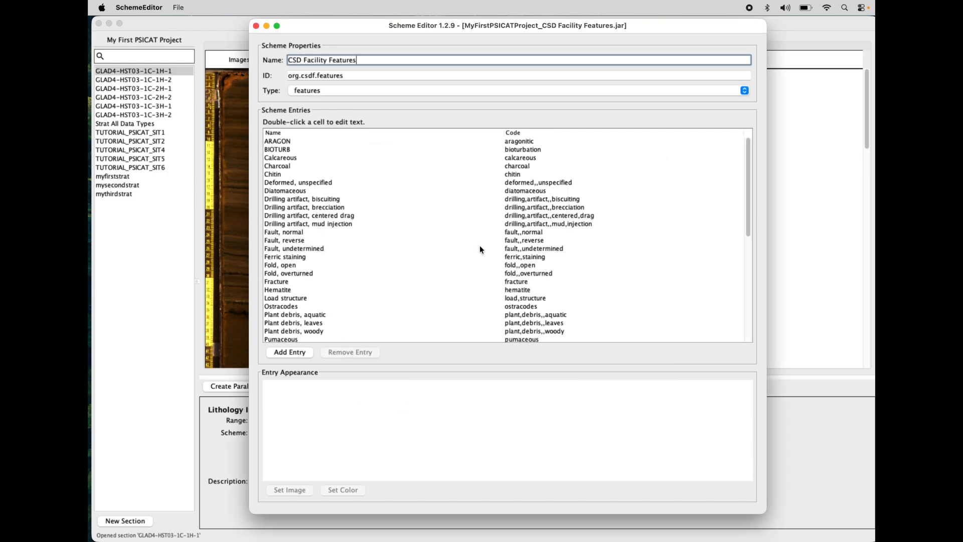
- For the ARAGON entry, add custom_feature.png from the Desktop to the selectable images as a custom image
click(290, 149)
click(293, 141)
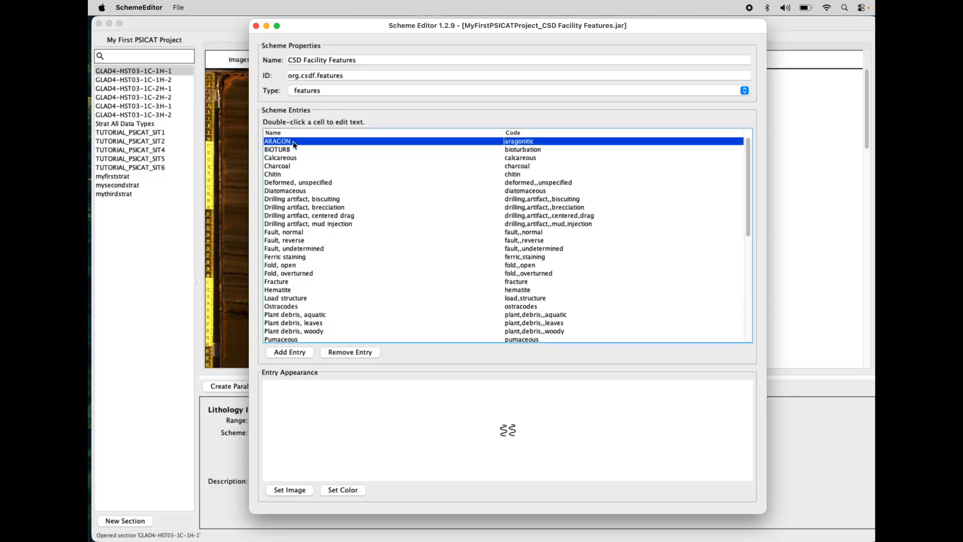
click(298, 489)
scroll(617, 236, down, 10)
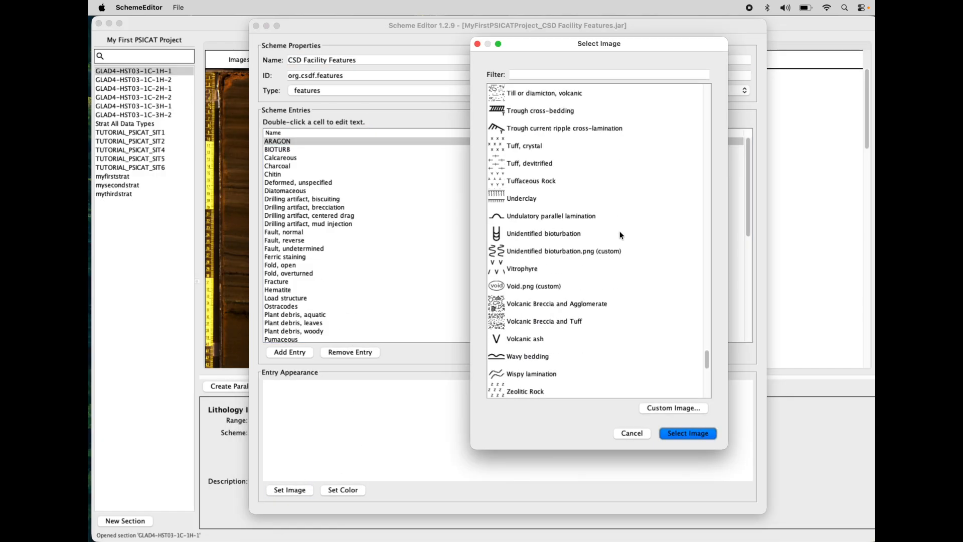
scroll(619, 231, down, 3)
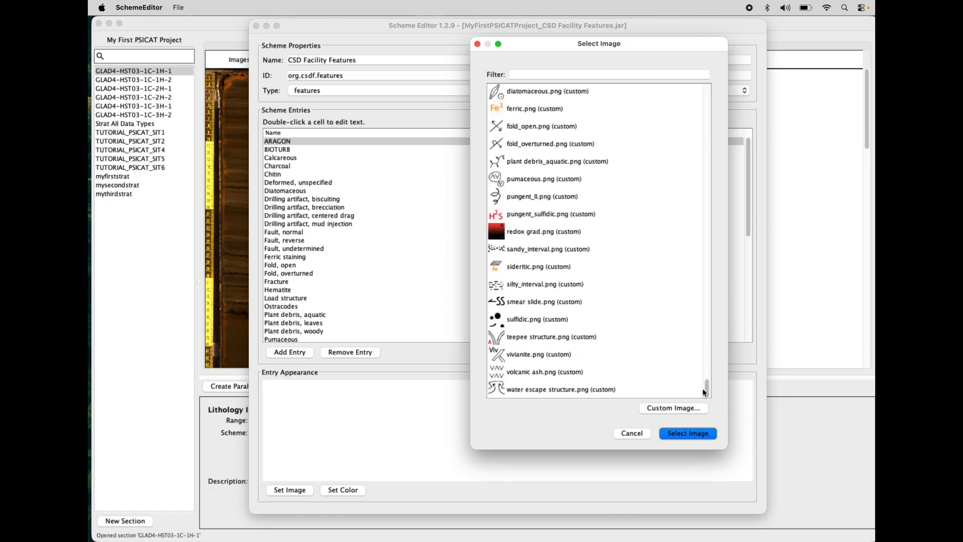
drag(707, 392, 720, 419)
click(674, 407)
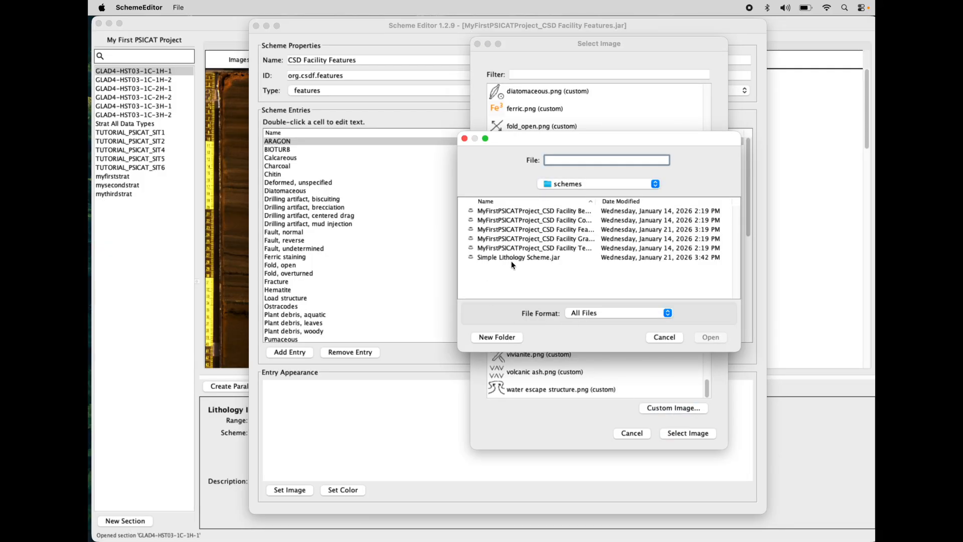
click(576, 190)
click(572, 201)
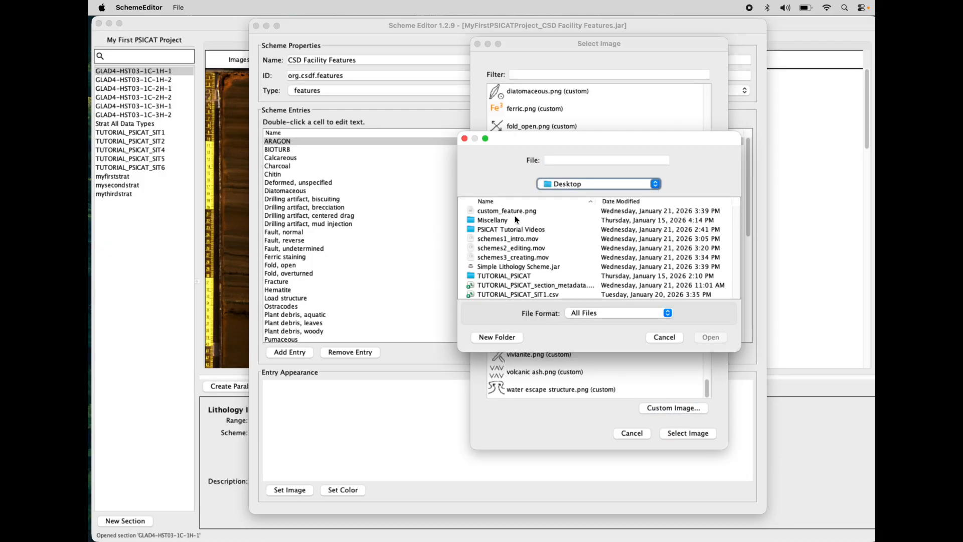
click(519, 211)
click(709, 337)
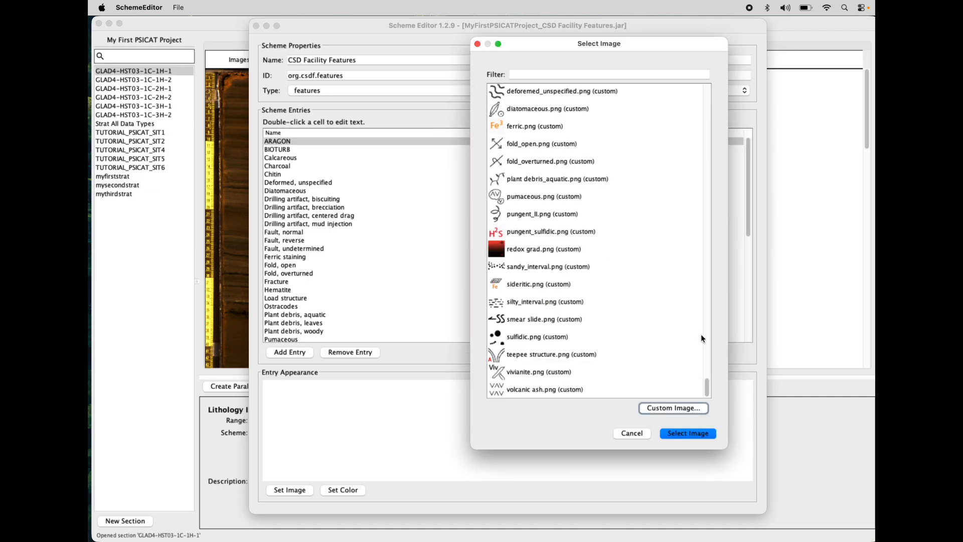
- Filter the image list by "custom" and assign custom_feature.png to the ARAGON entry
drag(709, 387, 706, 109)
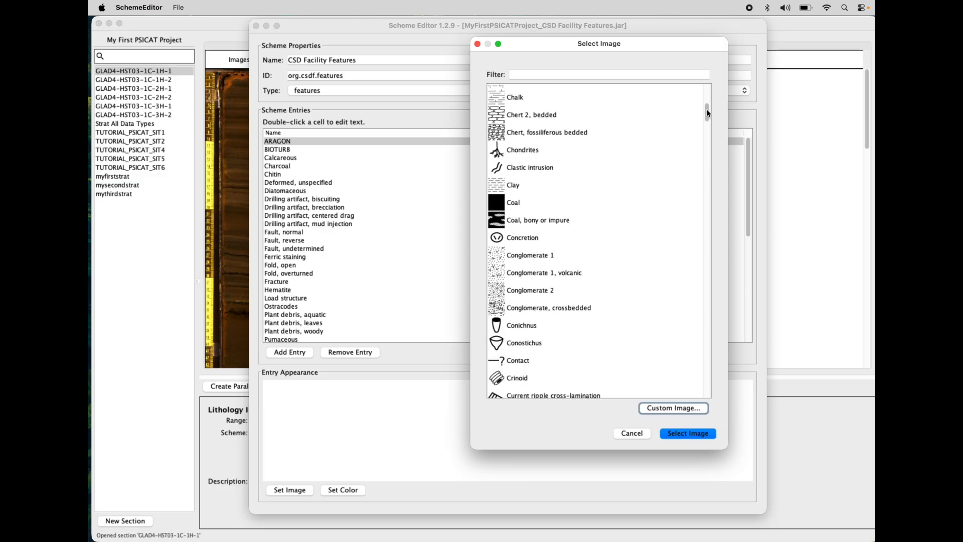
click(669, 75)
text(custom)
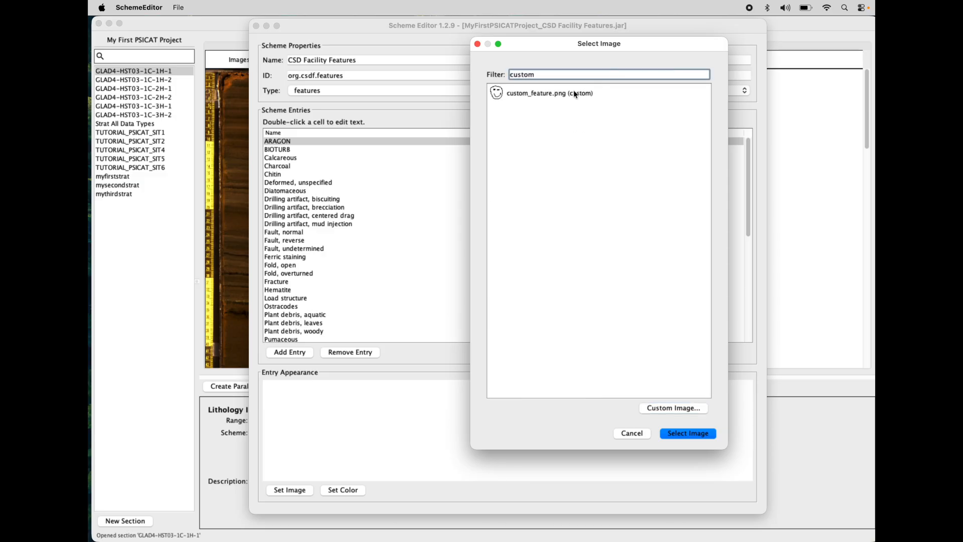
click(573, 94)
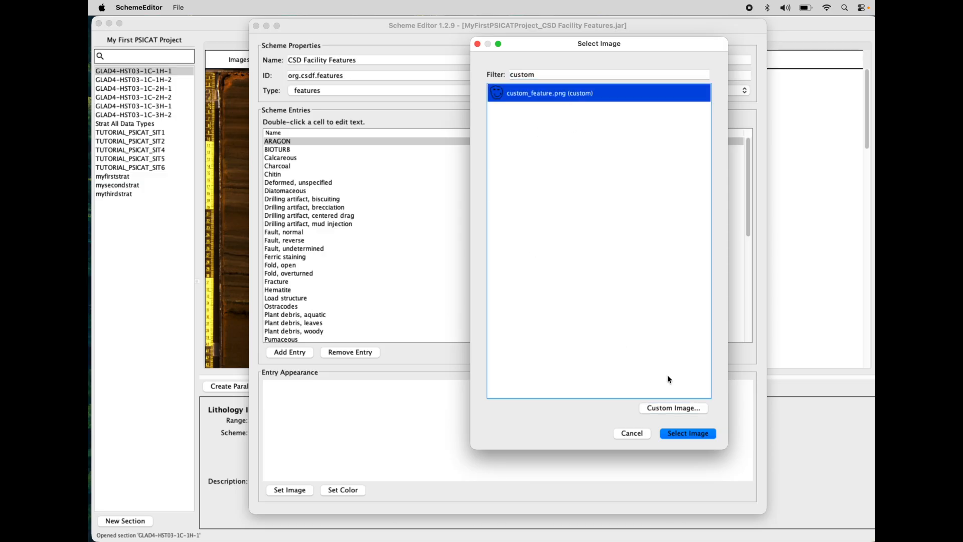
click(684, 432)
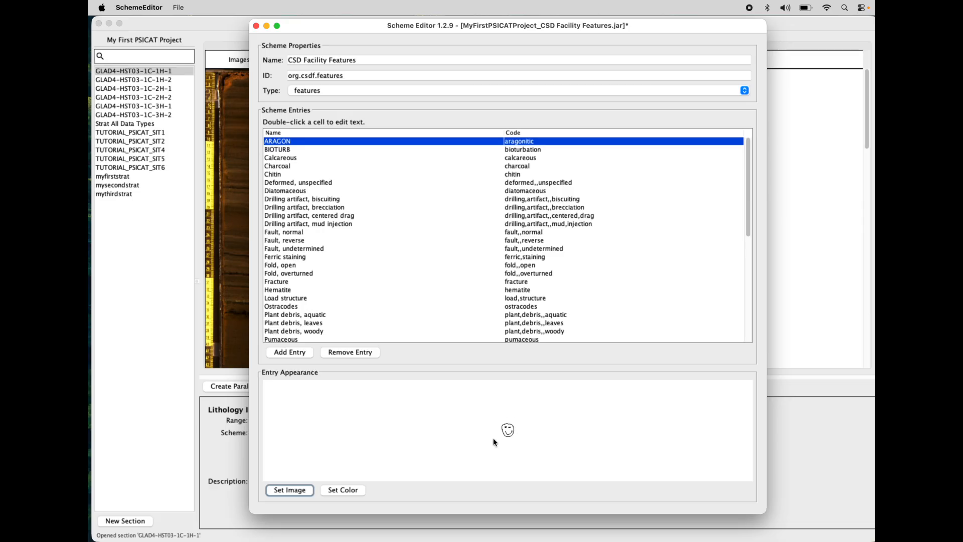
- Save the CSD Facility Features scheme and dismiss the save notice
drag(618, 25, 624, 26)
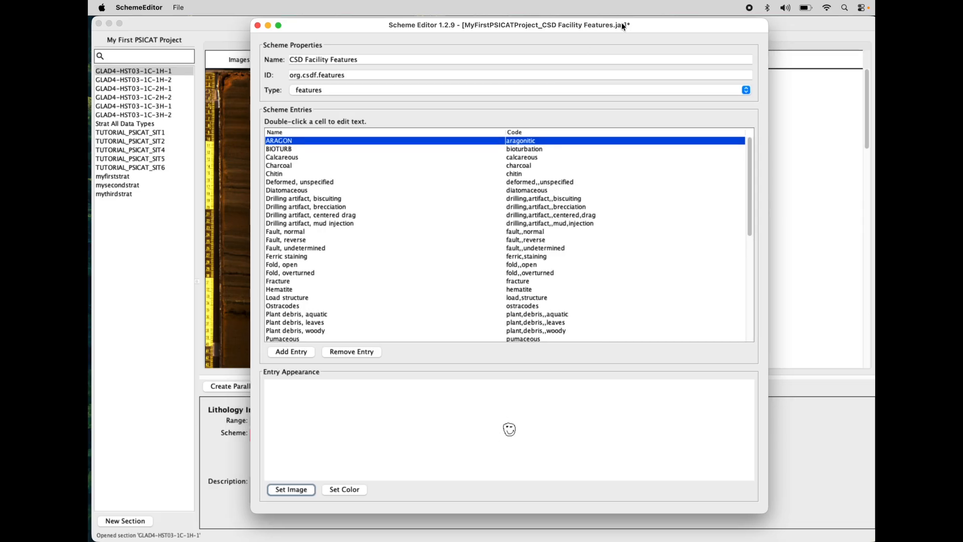
click(177, 7)
click(187, 72)
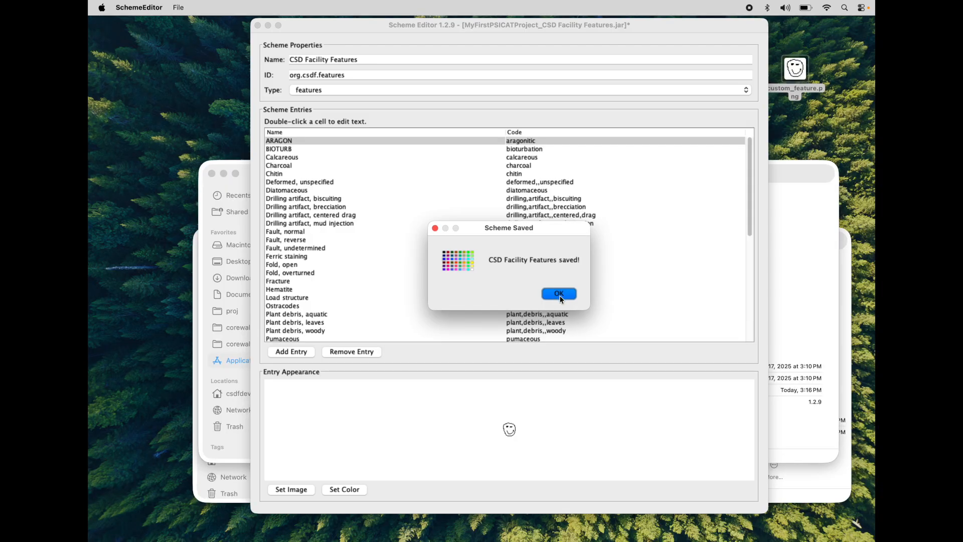
click(558, 294)
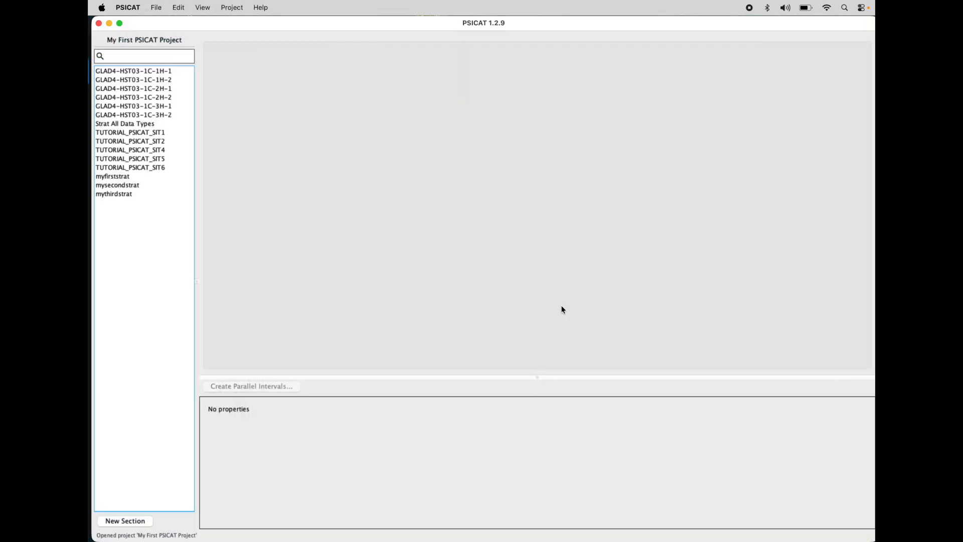
- In PSICAT, open section GLAD4-HST03-1C-1H-1 of My First PSICAT Project and select its ARAGON feature
click(161, 72)
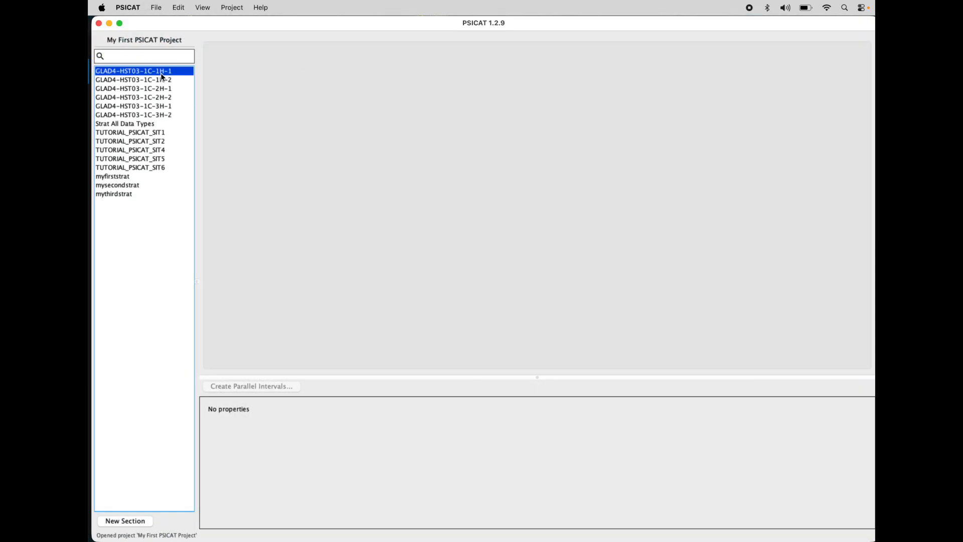
double_click(160, 73)
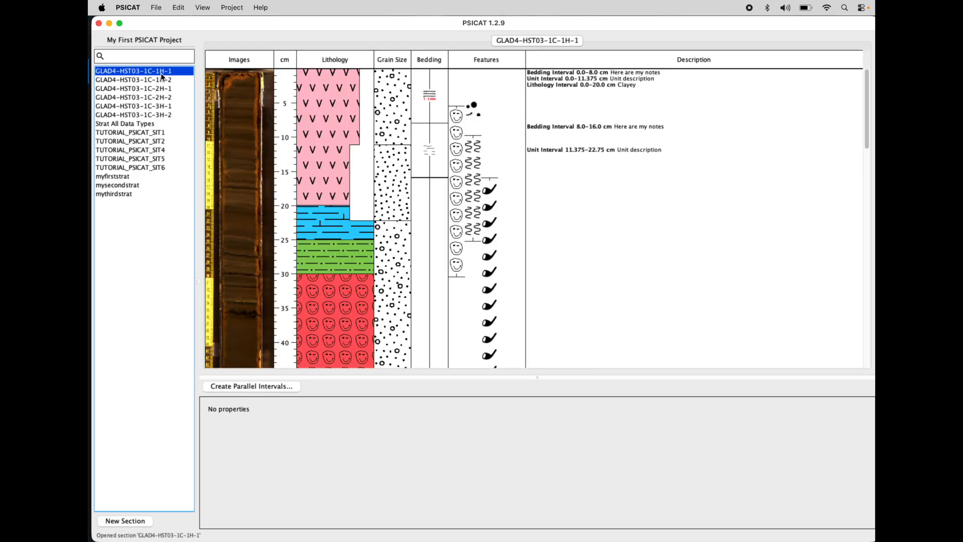
click(454, 169)
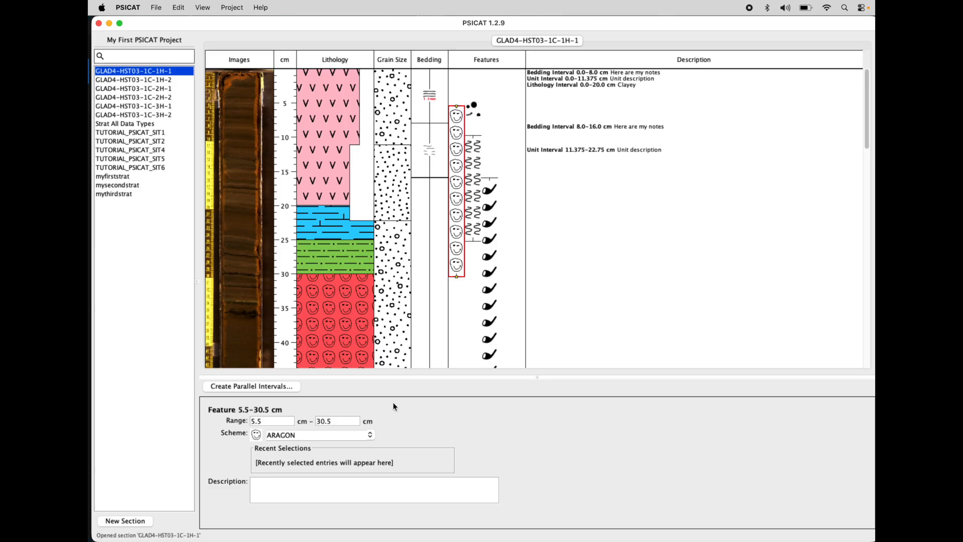
- In the diagram options, disable symbol tiling for the Features column so each interval shows a single symbol
click(203, 7)
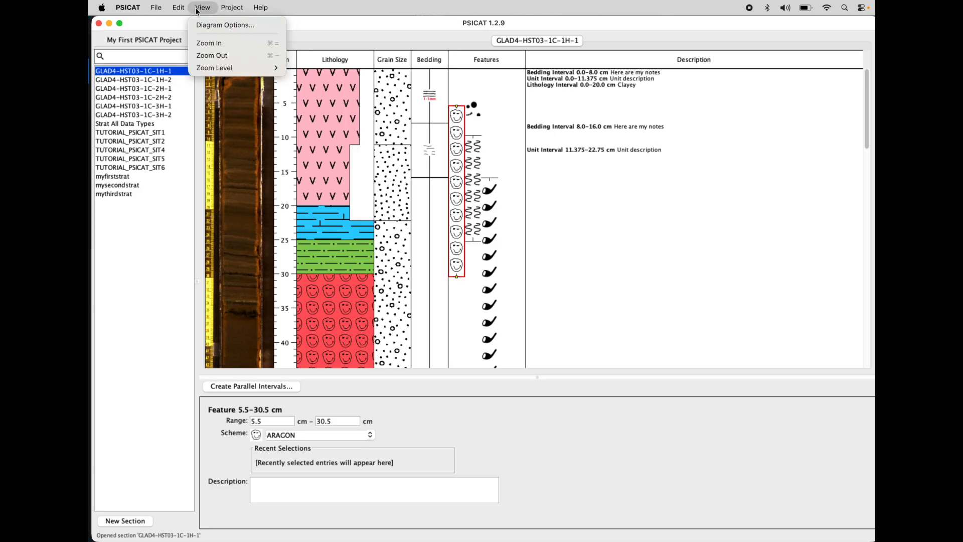
click(204, 25)
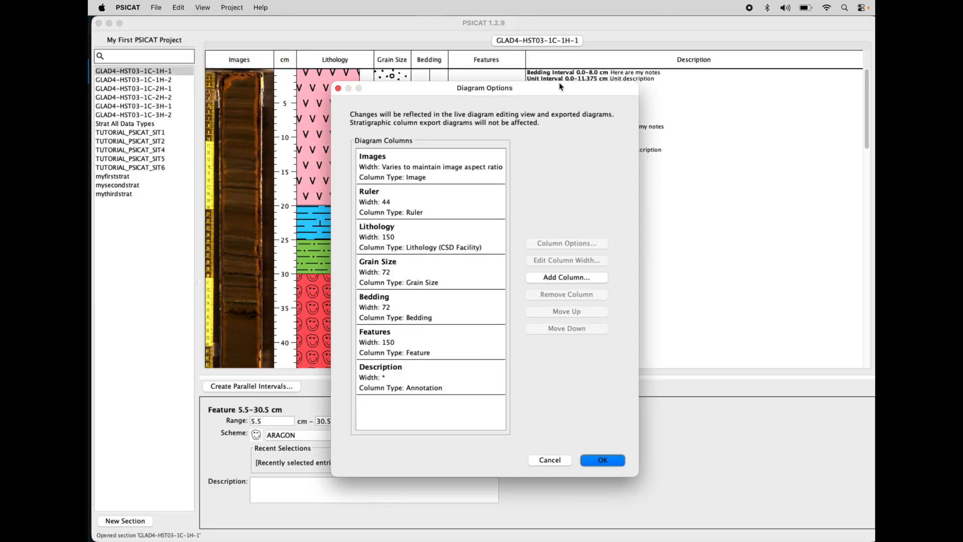
drag(558, 90, 793, 90)
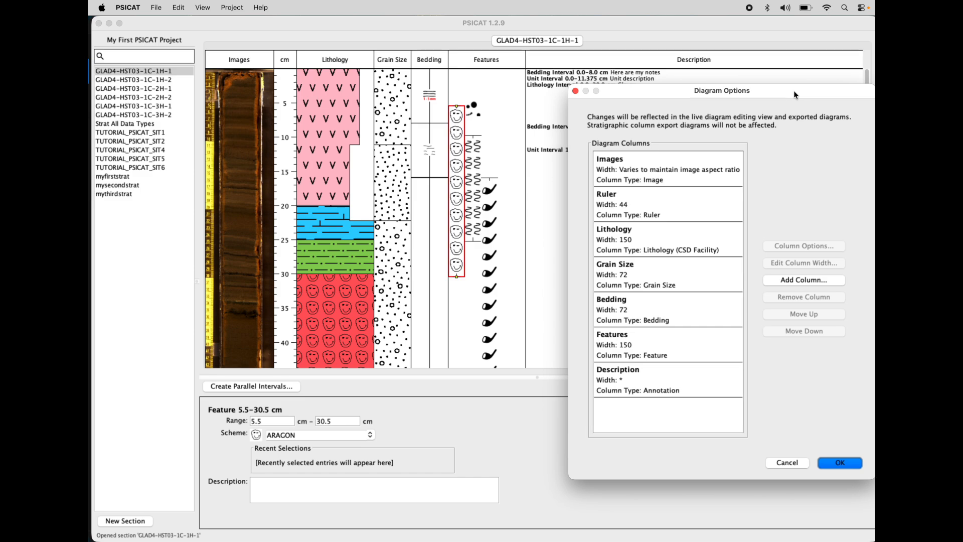
click(667, 342)
click(777, 246)
click(626, 215)
click(804, 356)
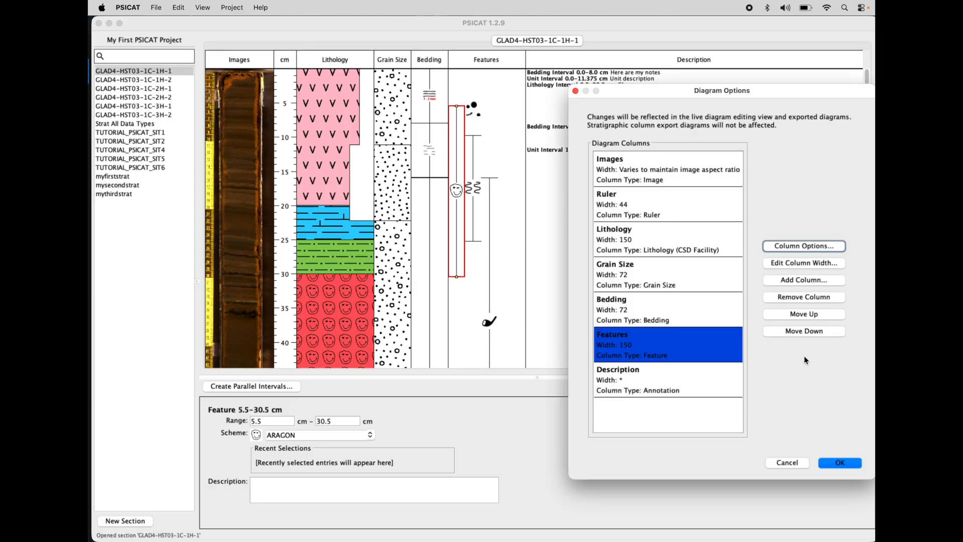
- Set the Features column's symbol size to 48 pixels
drag(789, 98, 773, 97)
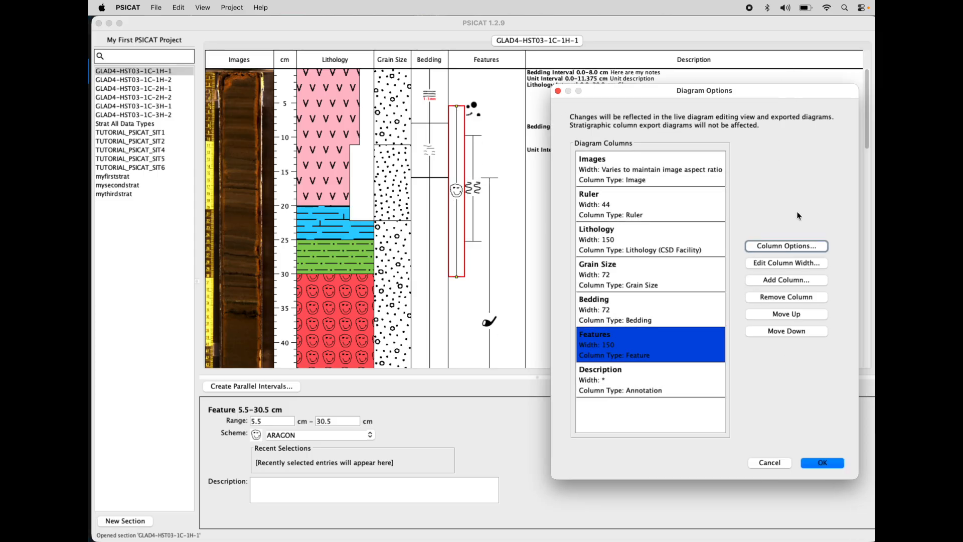
click(786, 245)
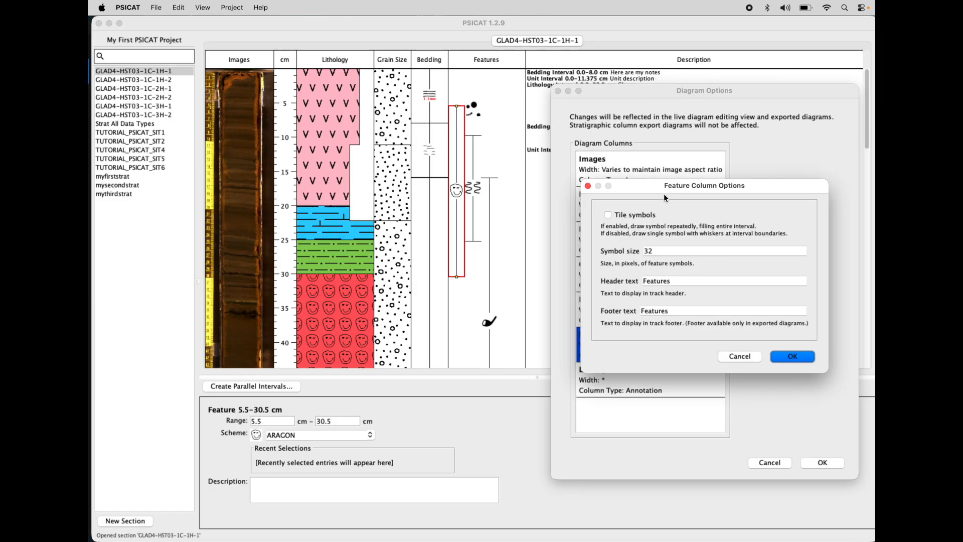
drag(678, 191, 691, 206)
click(648, 269)
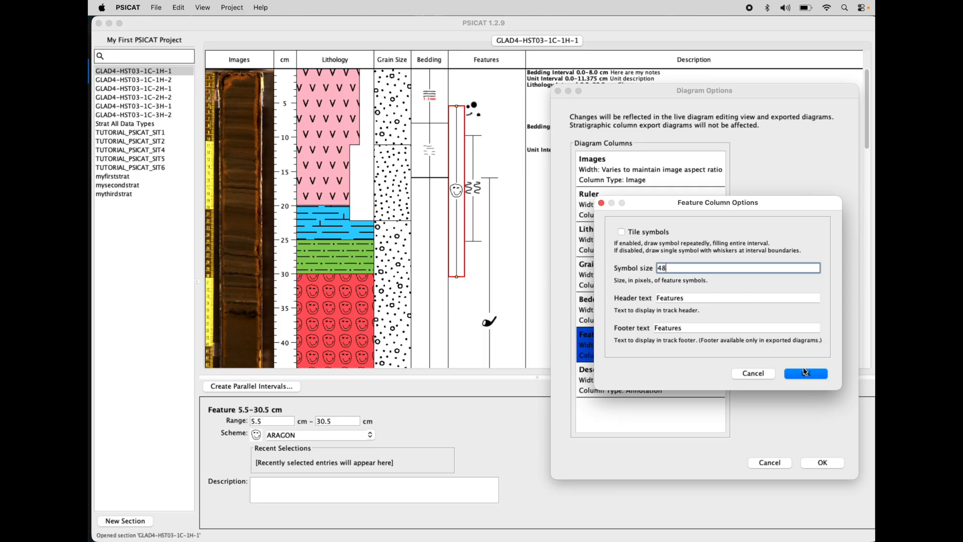
click(805, 373)
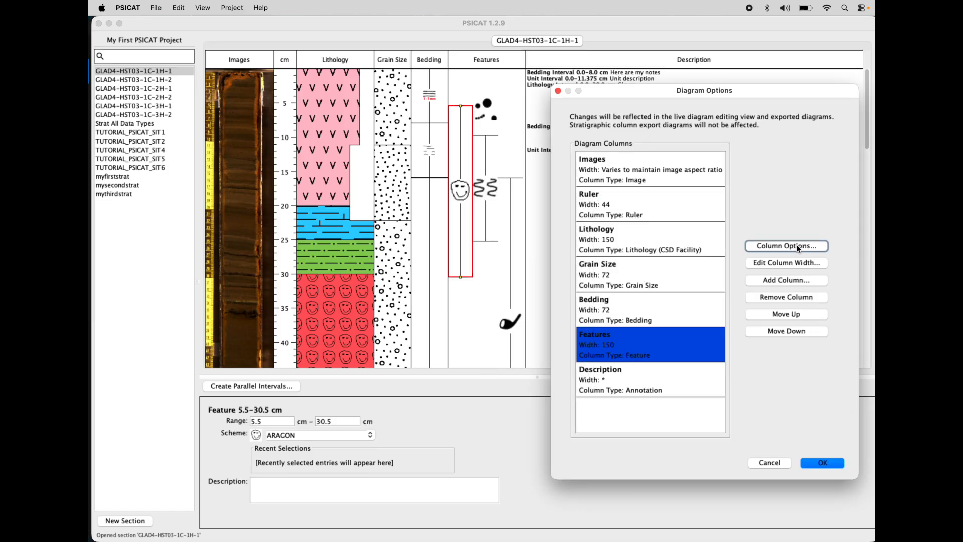
- Increase the Features column's symbol size to 64 pixels
click(798, 246)
click(675, 252)
text(64)
click(801, 356)
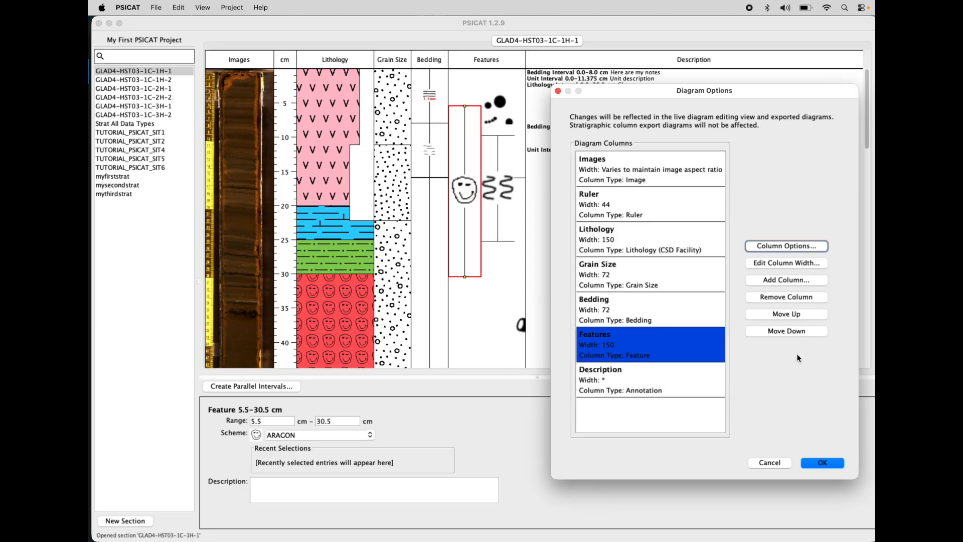
- Enlarge the Features column's symbols to 100 pixels
click(801, 244)
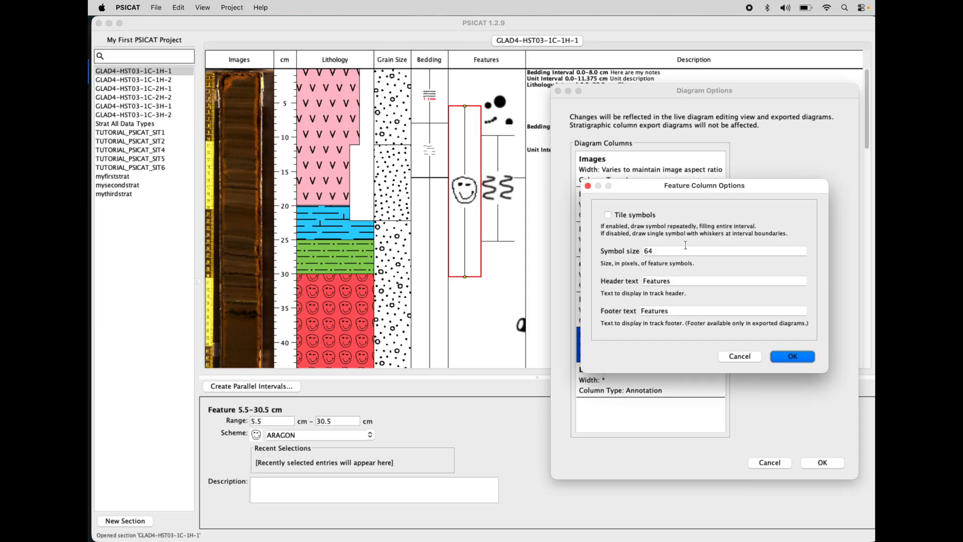
text(100)
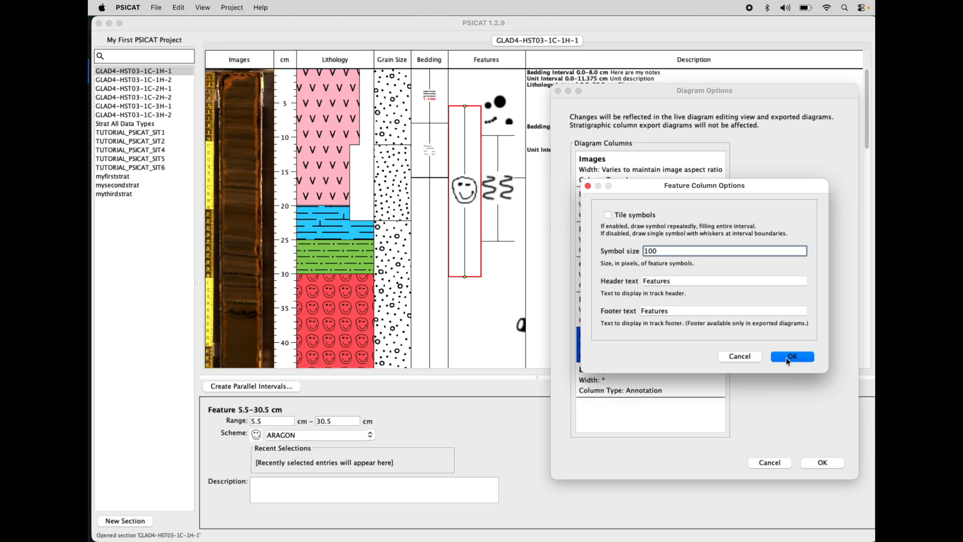
click(786, 357)
- Reduce the Features column's symbol size to 24 pixels and accept the diagram options
click(802, 251)
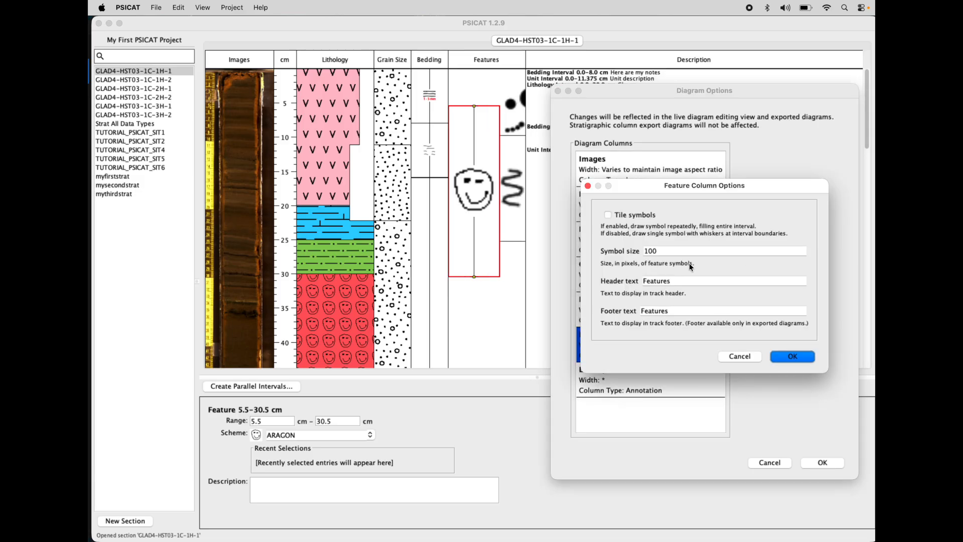
double_click(683, 251)
text(24)
click(791, 359)
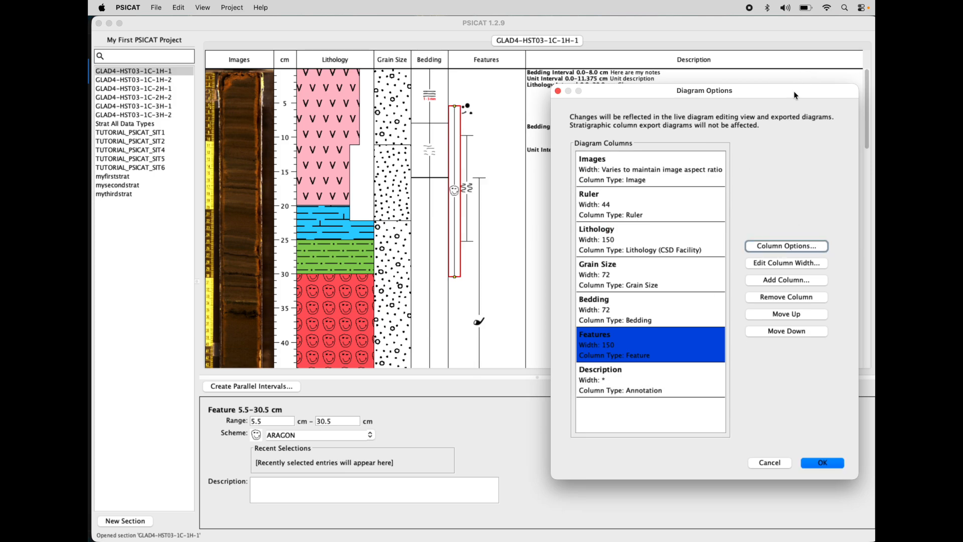
drag(794, 92, 774, 92)
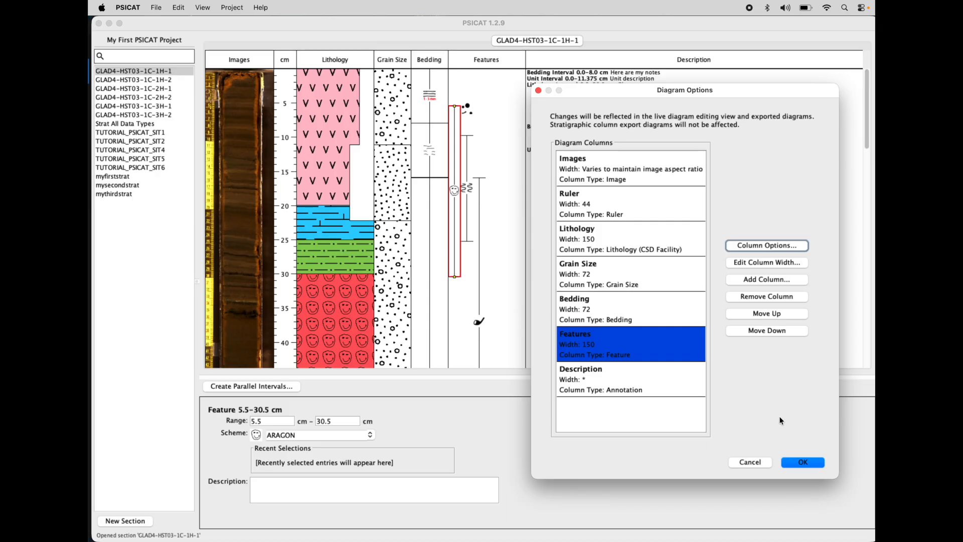
drag(739, 90, 732, 89)
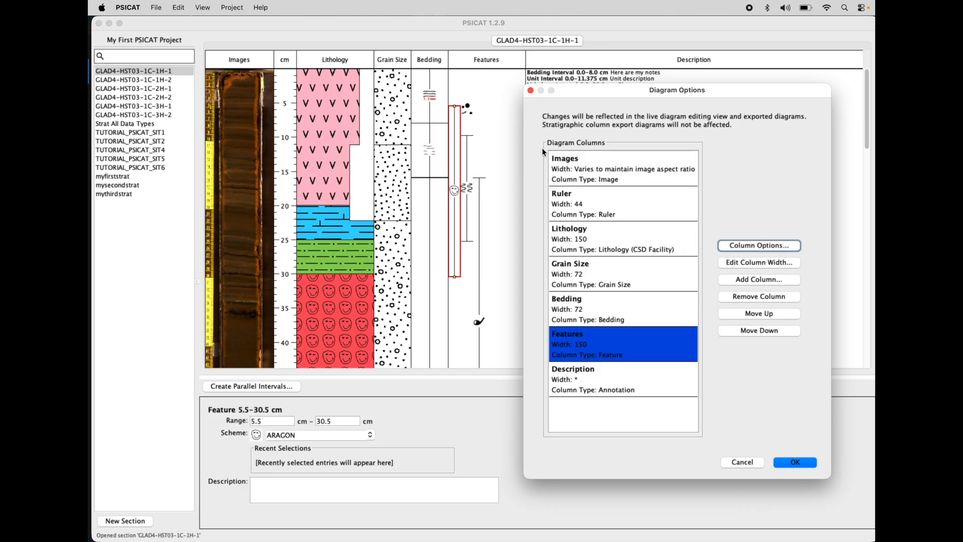
drag(728, 95, 755, 92)
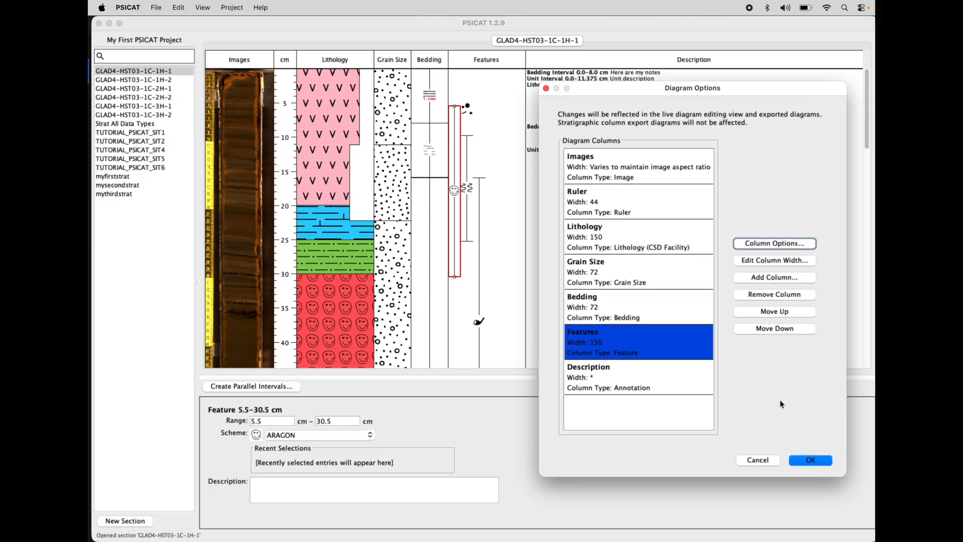
click(799, 460)
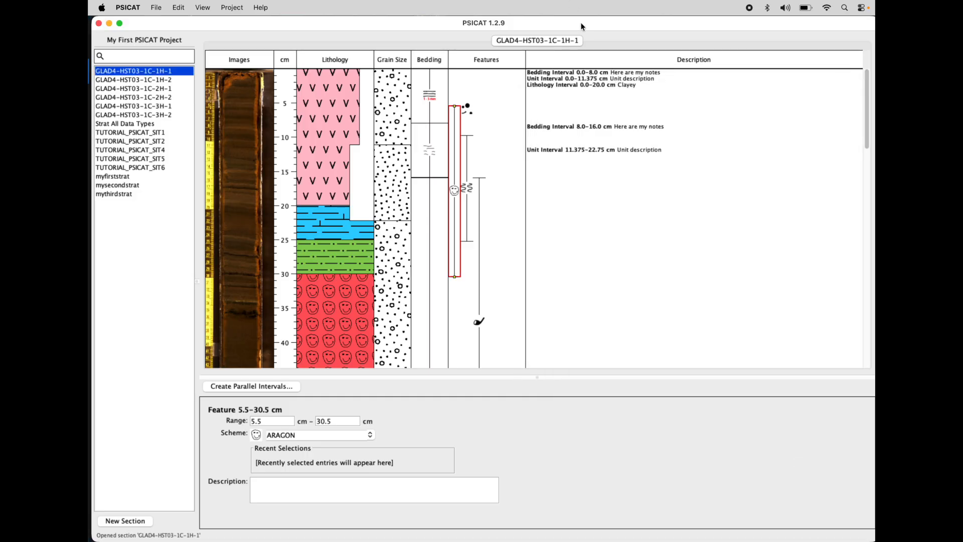